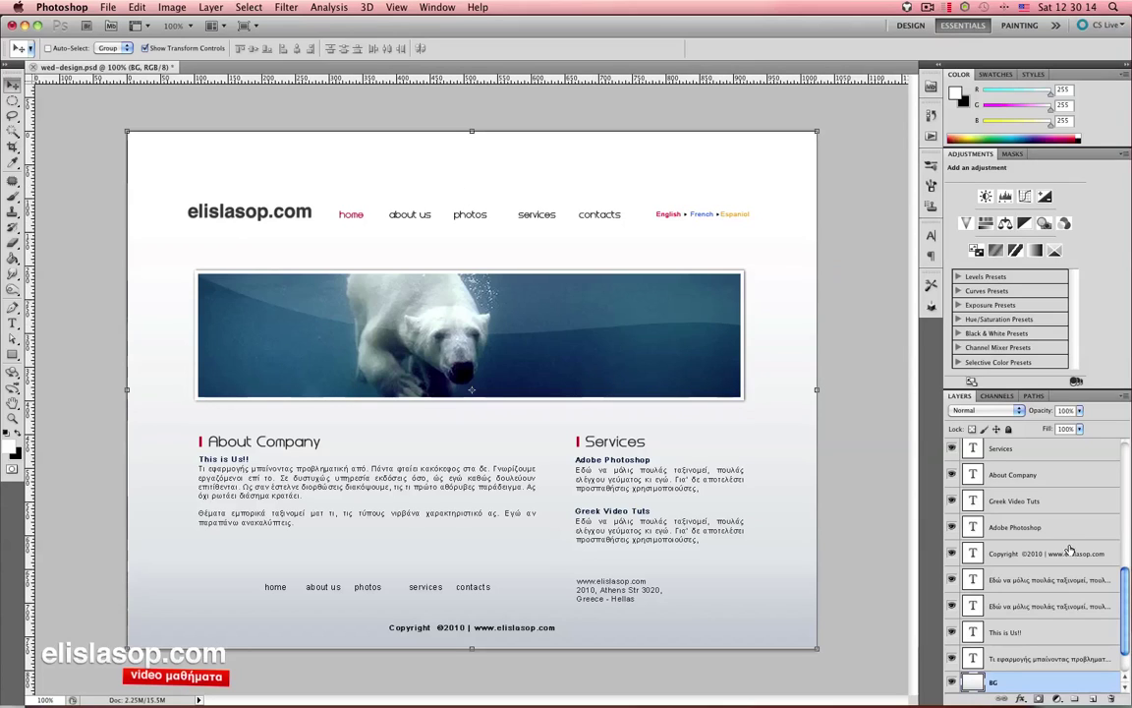
- Check the Sample reference design alone, then restore all elislasop.com layers
scroll(1071, 544, "down", 3)
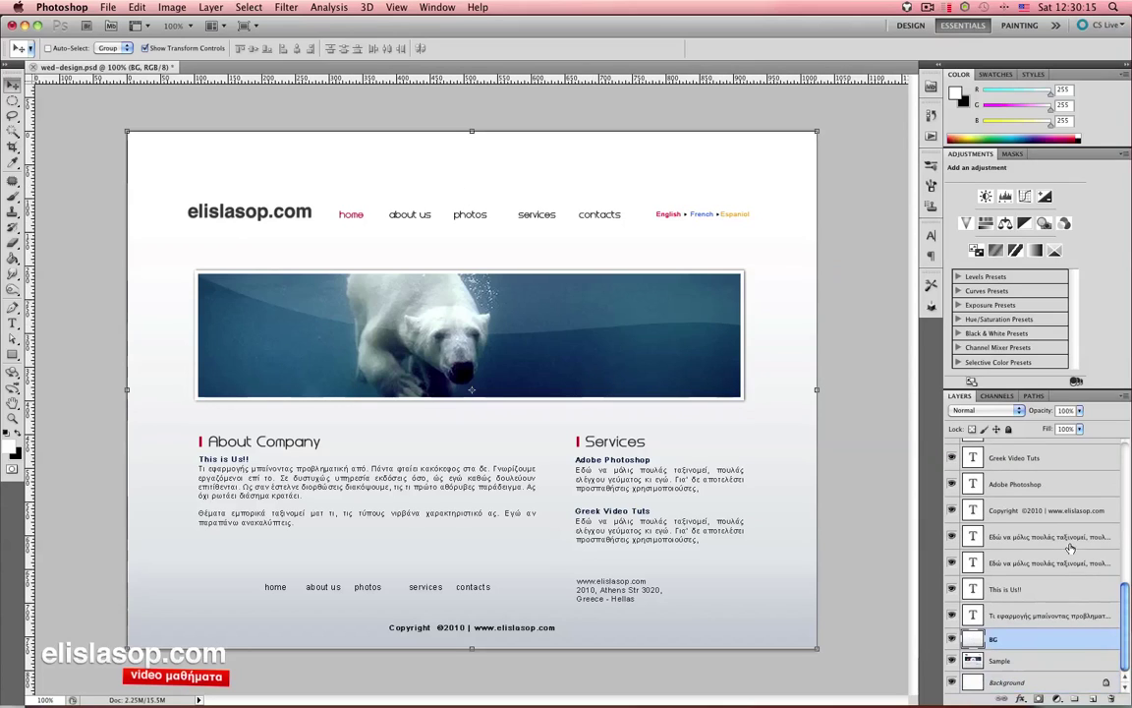
left_click(952, 665, "alt")
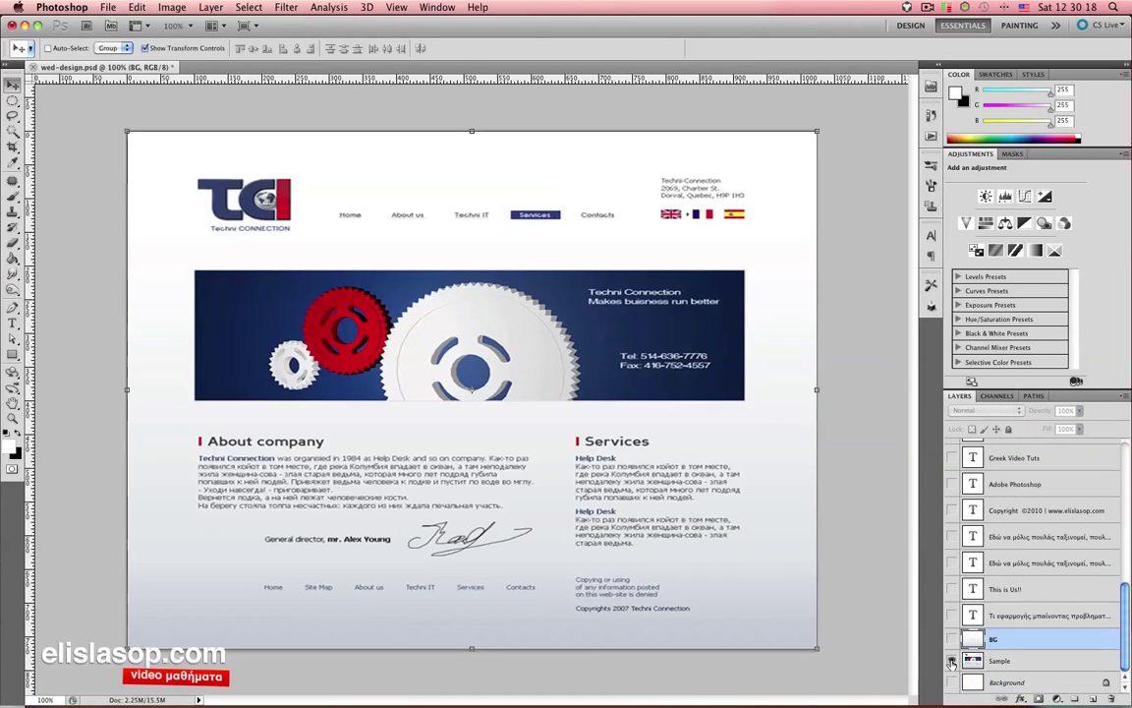
left_click(952, 662, "alt")
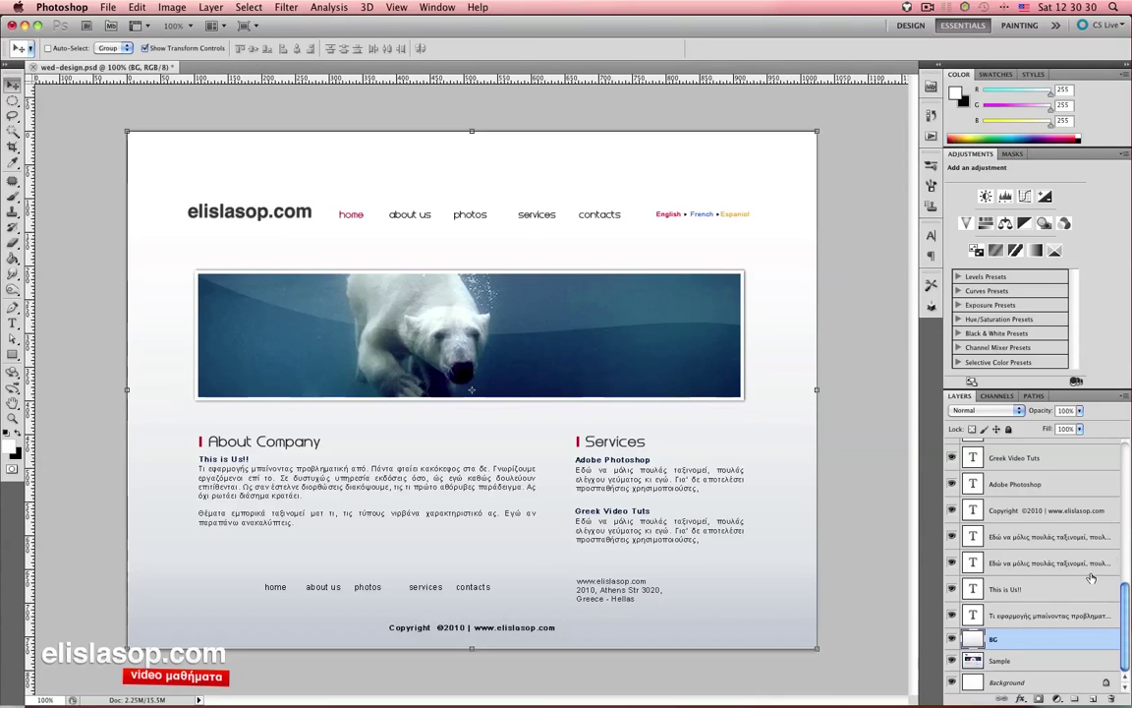
- Scroll the Layers panel and select the footer navigation text layer
scroll(983, 521, "up", 5)
scroll(1081, 575, "up", 5)
scroll(1088, 578, "down", 3)
scroll(1081, 551, "down", 2)
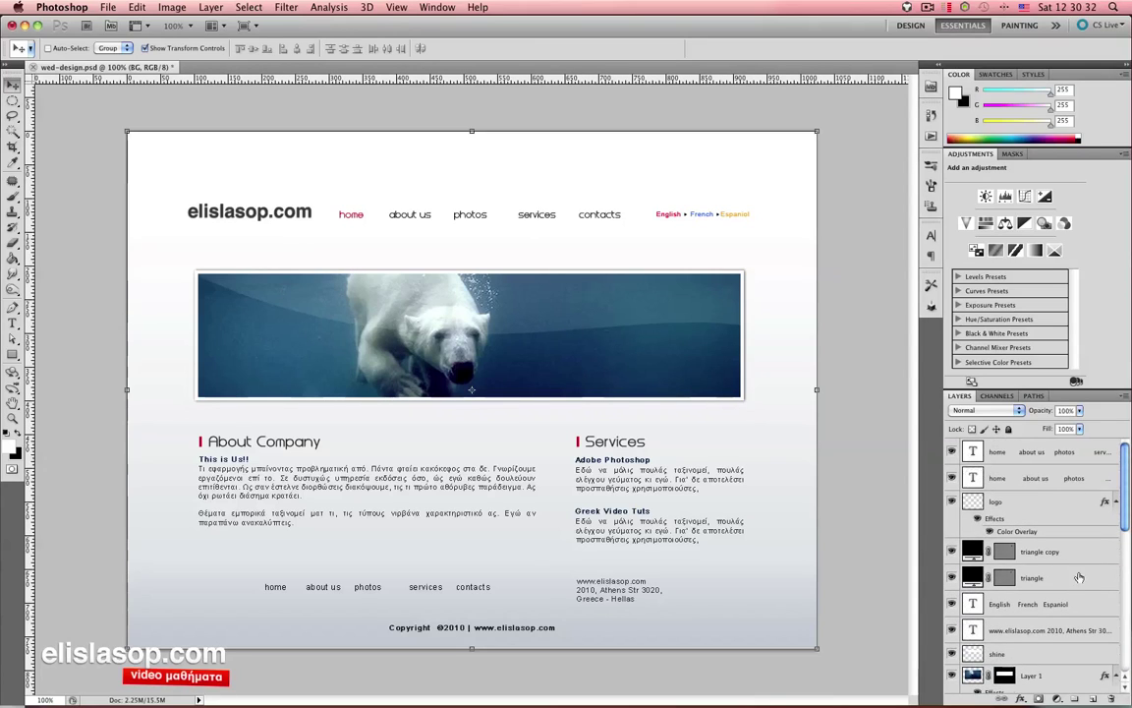
scroll(1062, 482, "down", 5)
scroll(1061, 481, "up", 5)
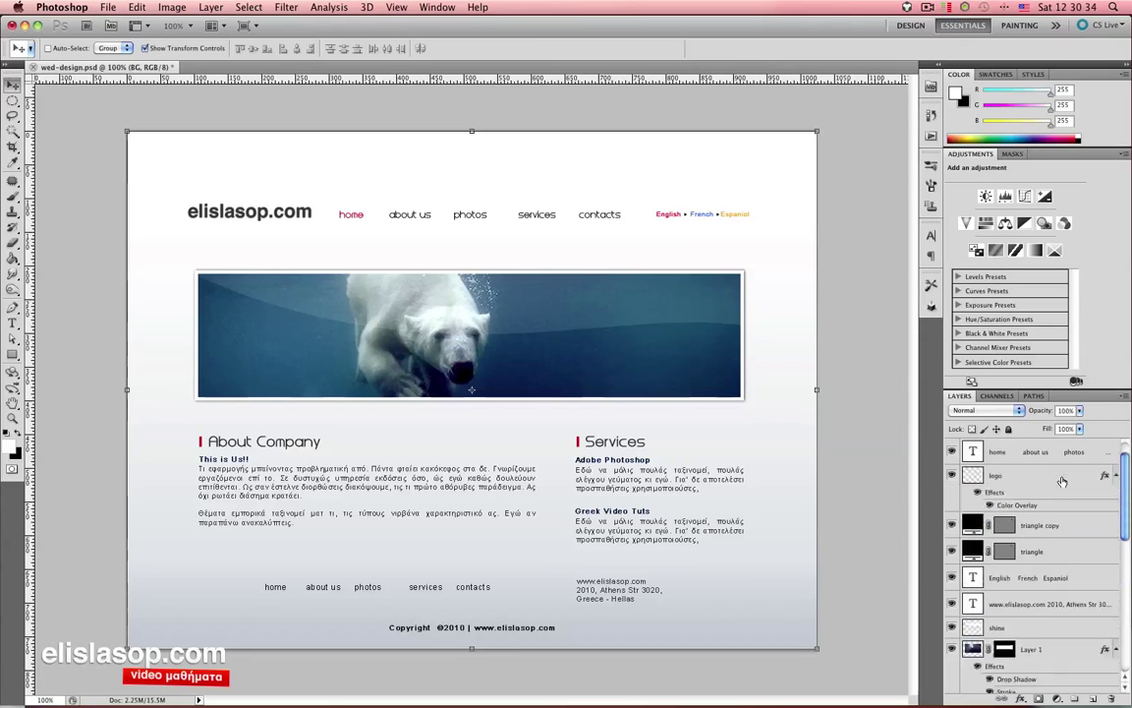
scroll(1062, 482, "up", 3)
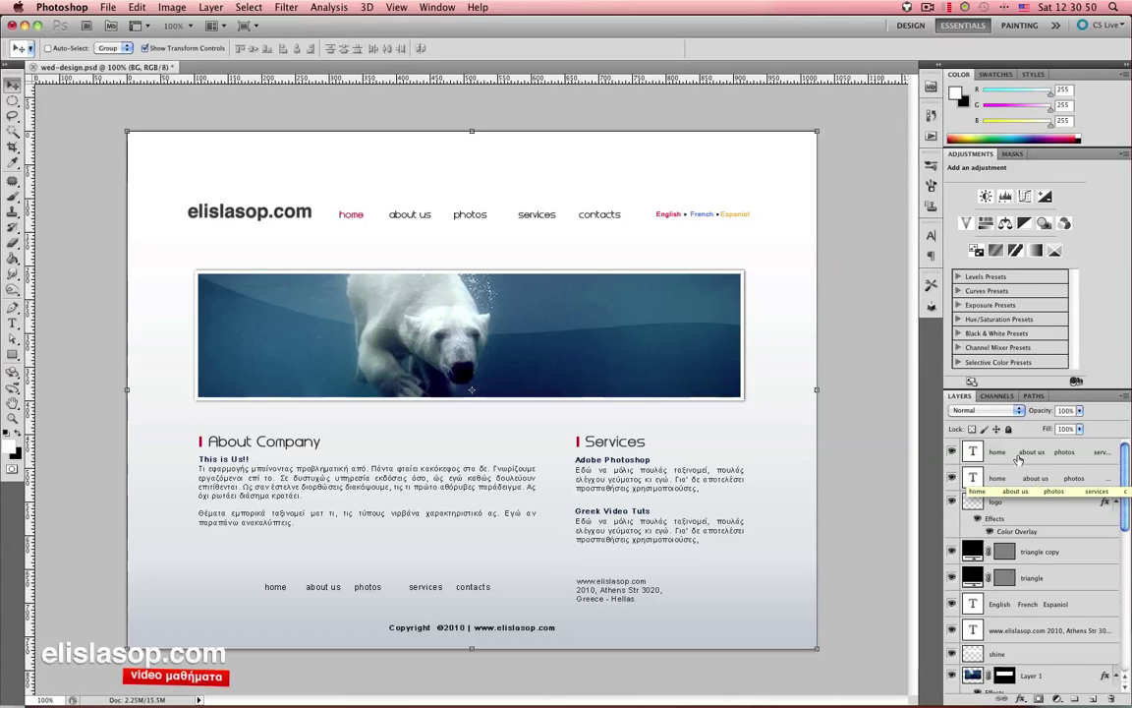
left_click(982, 452)
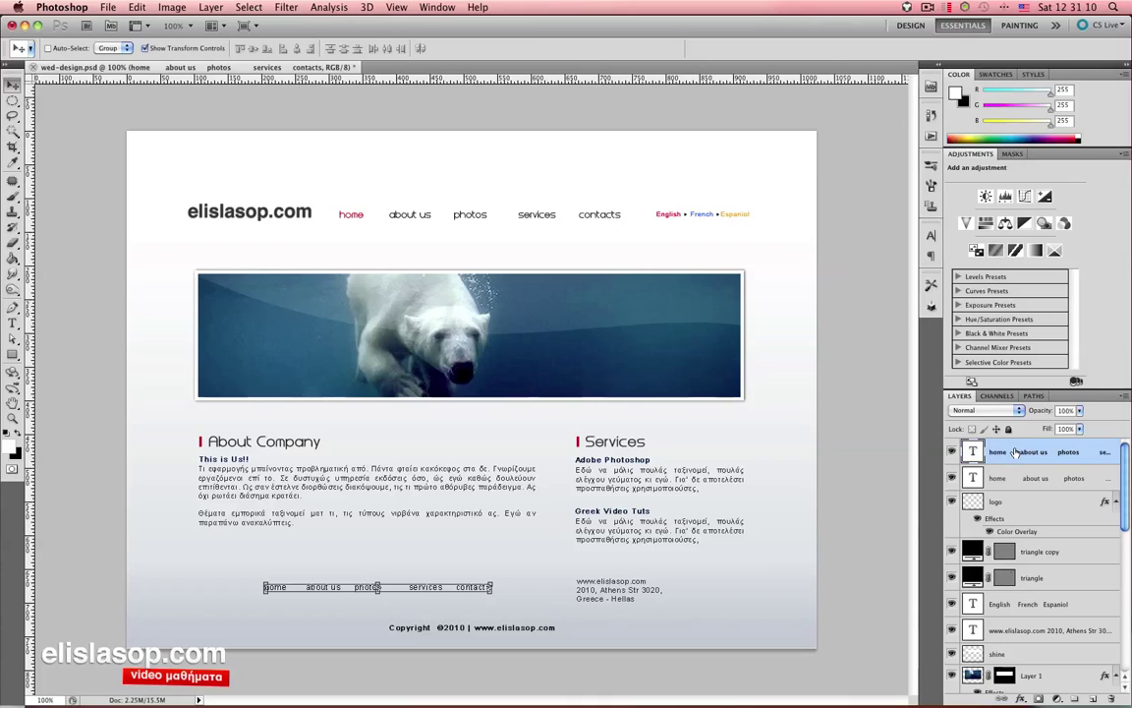
- Create a new layer group and name it header
left_click(1075, 699)
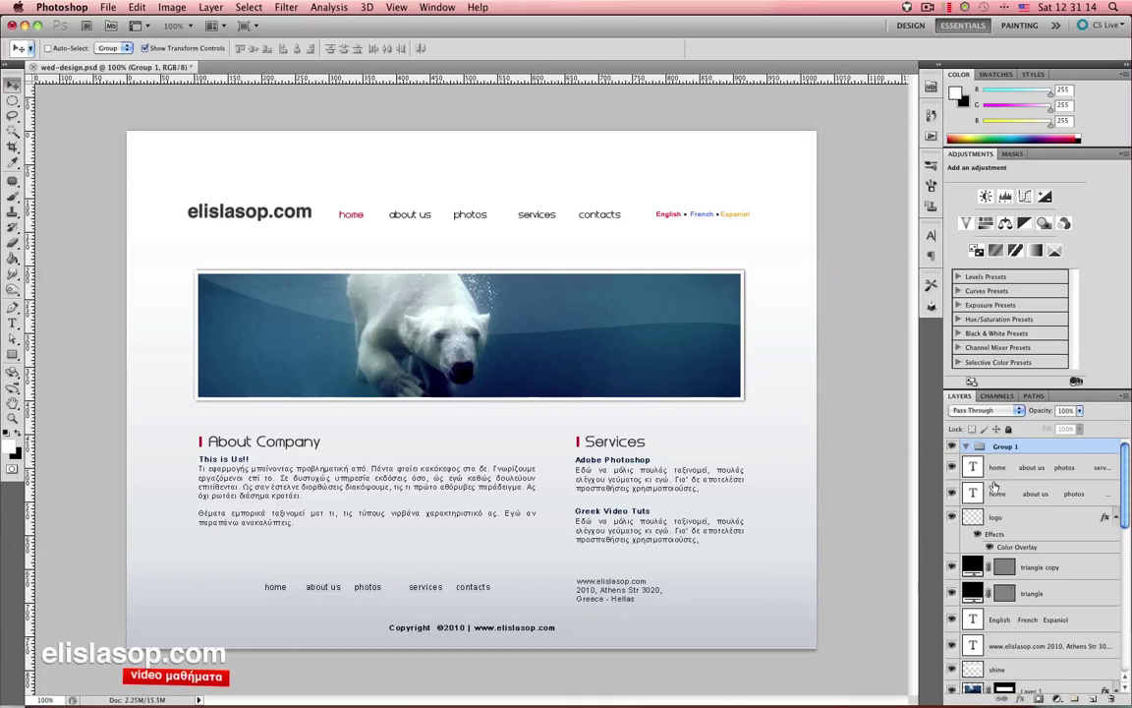
double_click(1004, 448)
type("heade")
type("r")
key("Return")
- Rename the top navigation text layer to Top Menu and move it into header
left_click(1000, 491)
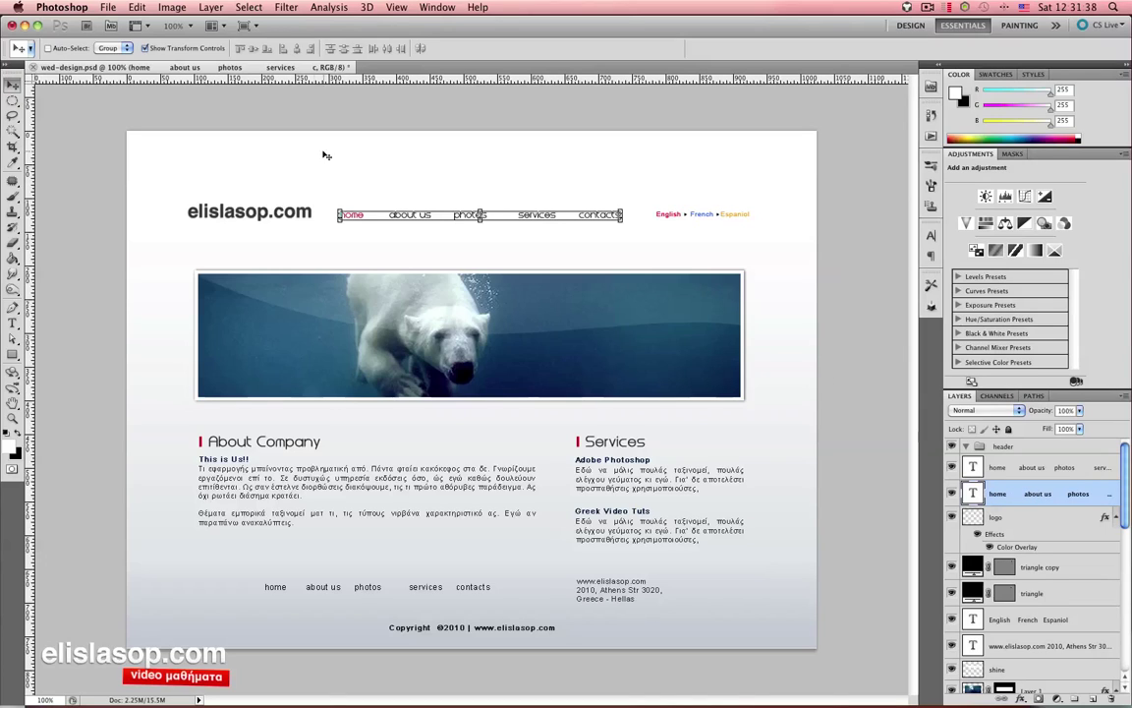
double_click(1034, 495)
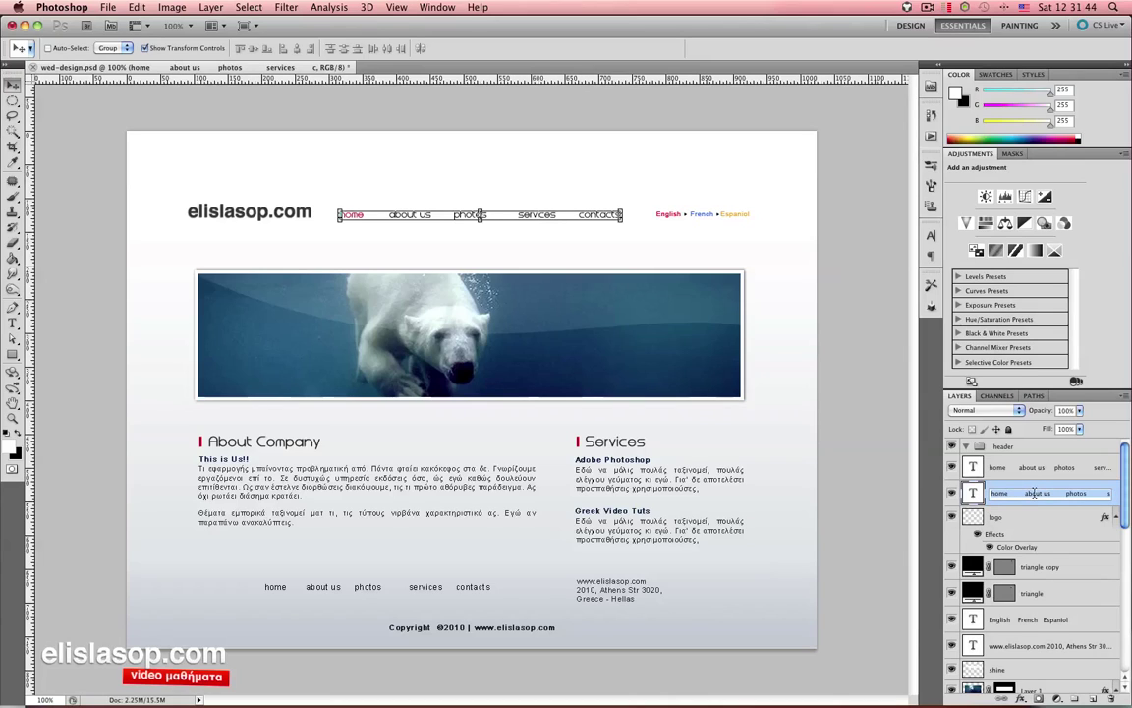
type("Top Menu")
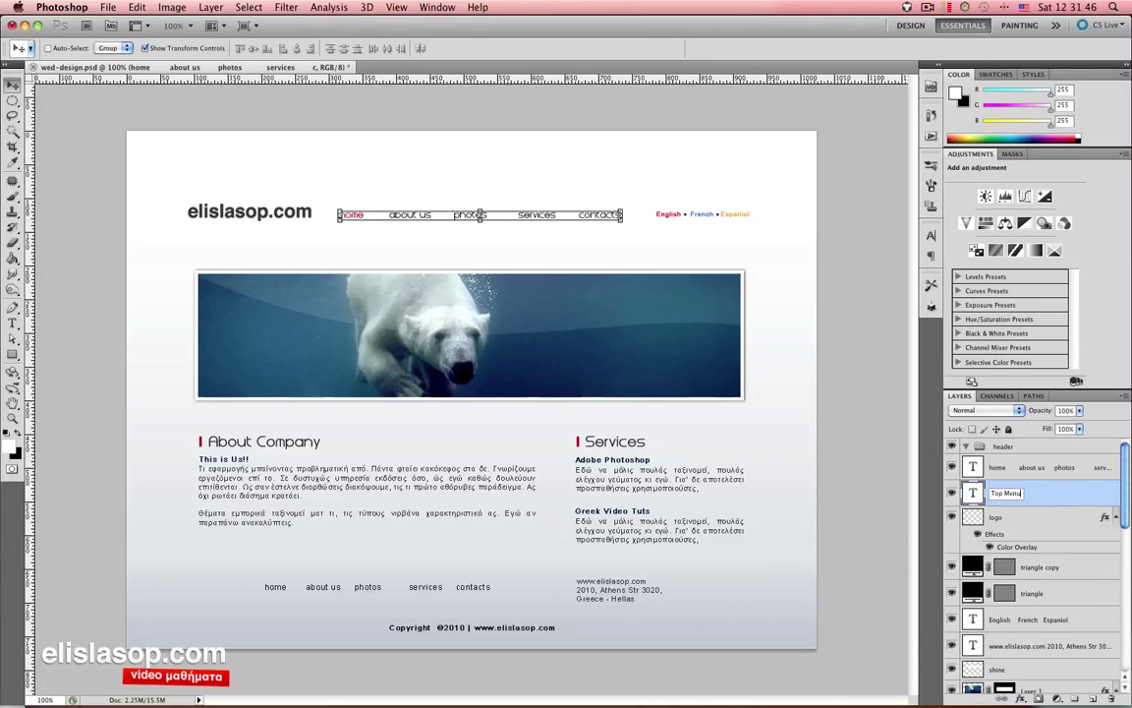
key("Return")
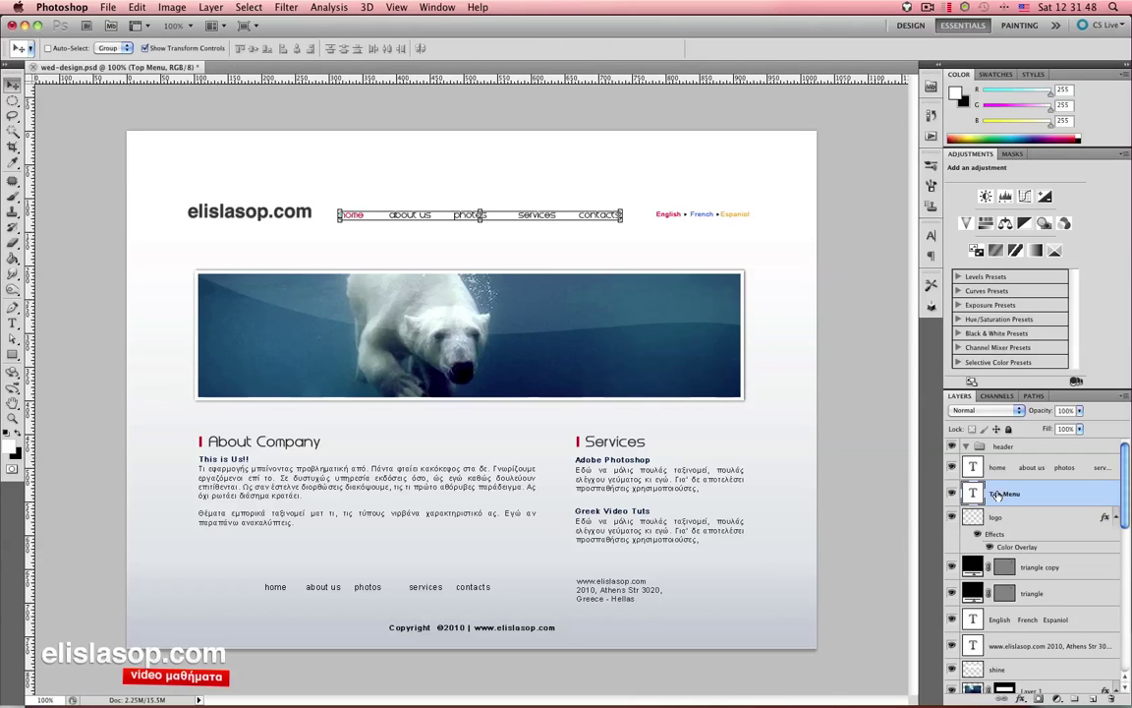
left_click_drag(1007, 494, 1000, 450)
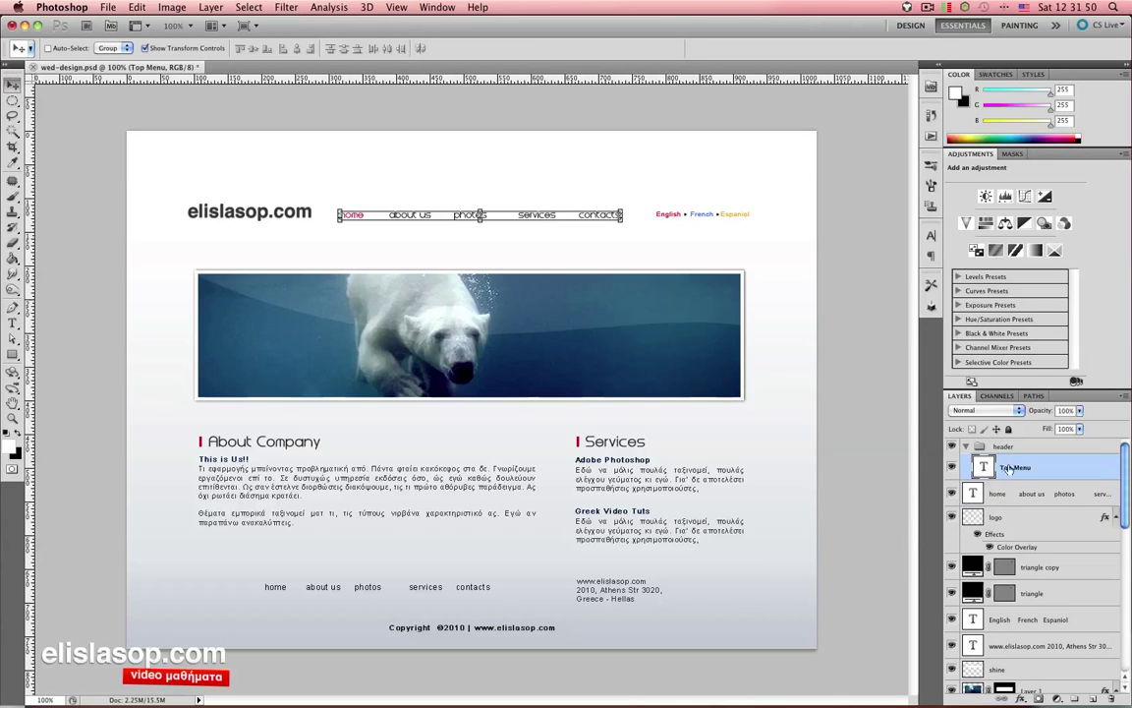
- Rename the footer navigation text layer to Footer Menu
left_click(1014, 492)
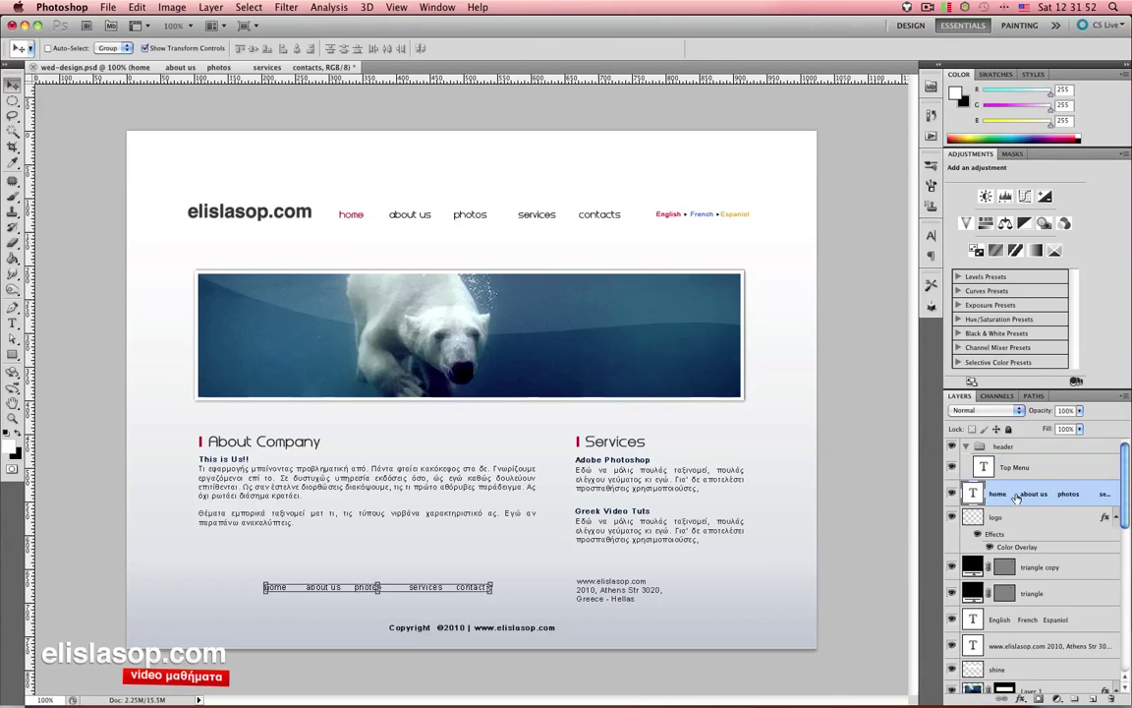
double_click(1017, 495)
type("Footer M")
type("enu")
key("Return")
- Move the logo, triangle and triangle copy layers into the header group
left_click_drag(996, 517, 1003, 452)
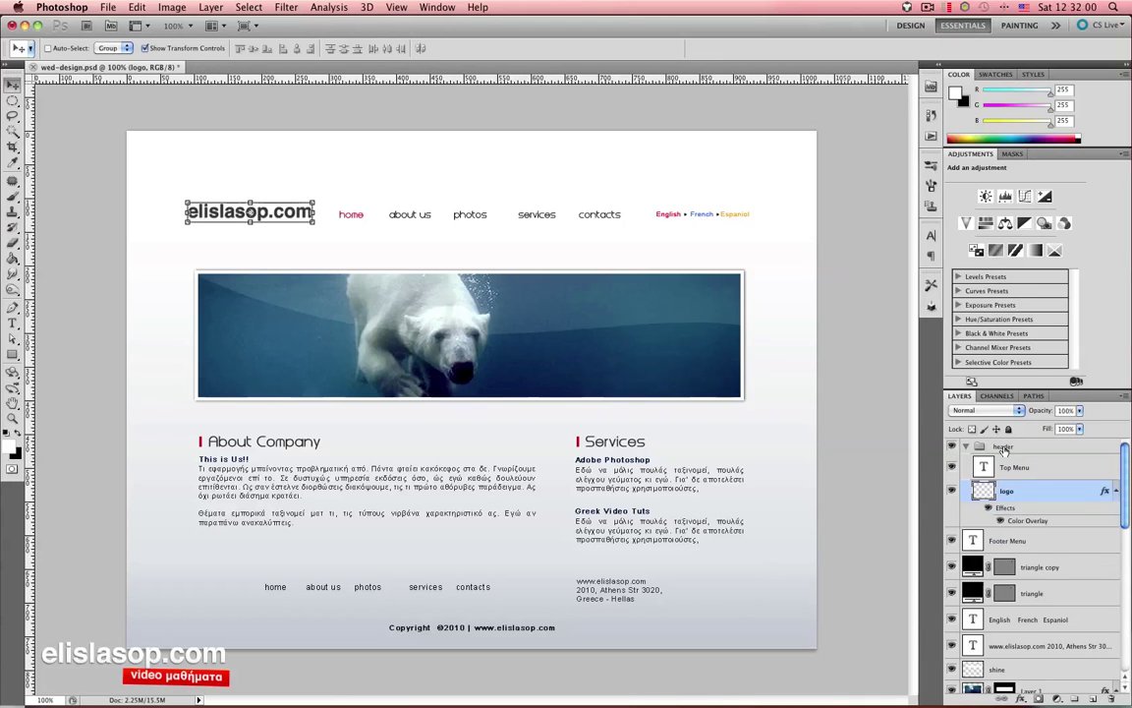
left_click(1048, 567)
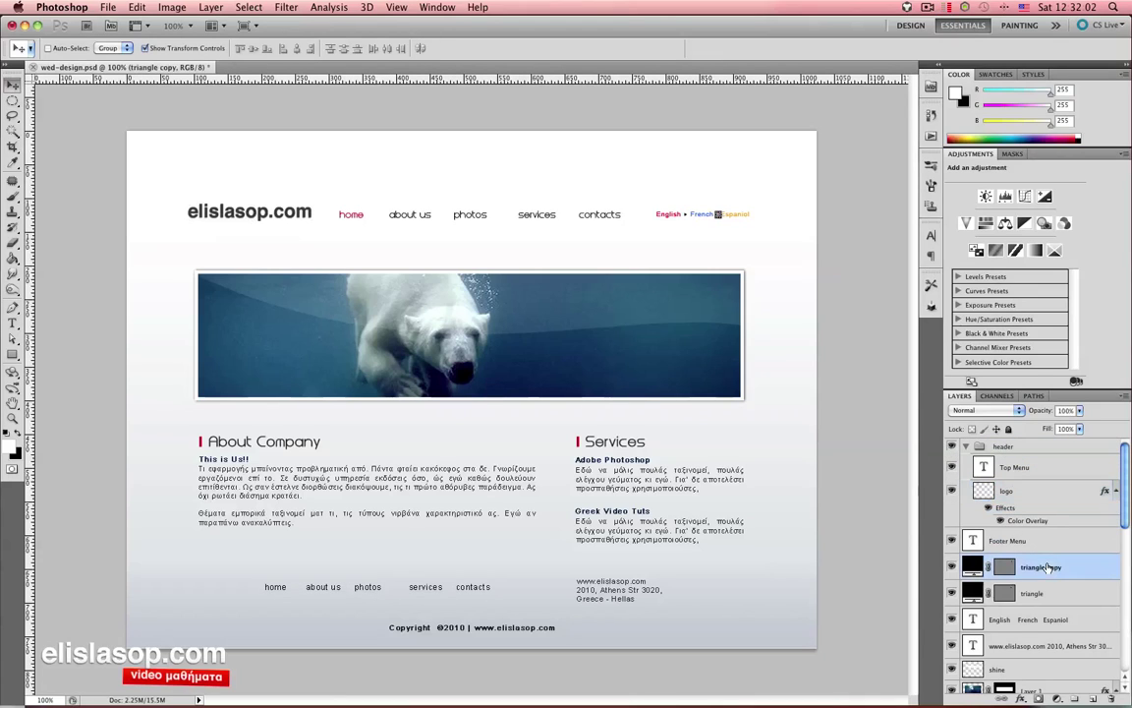
left_click(1033, 594, "shift")
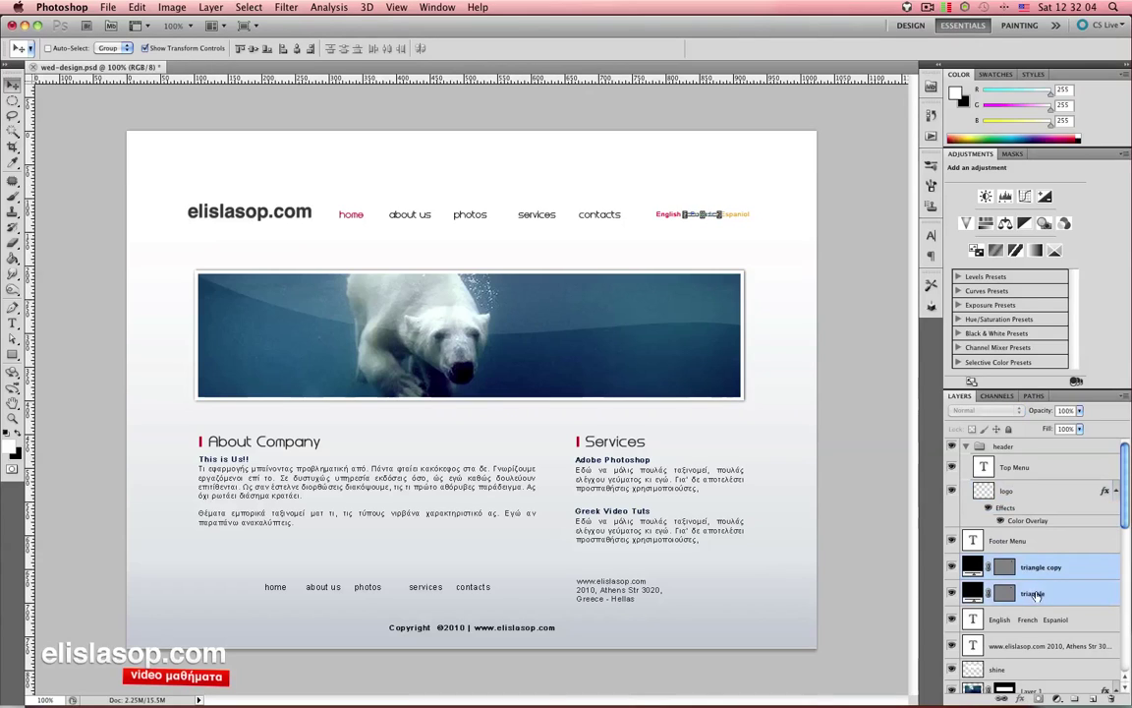
left_click_drag(1033, 595, 1032, 501)
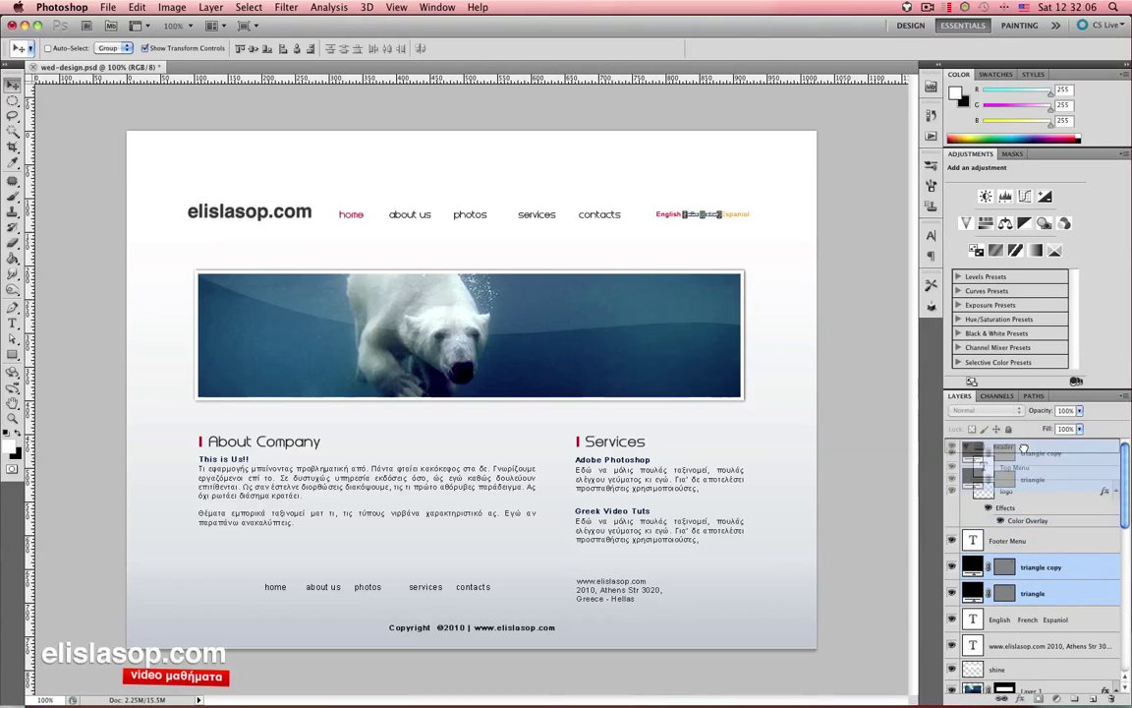
- Rename the English French Espanol layer to Languages and place it inside header
left_click(1024, 620)
double_click(1028, 621)
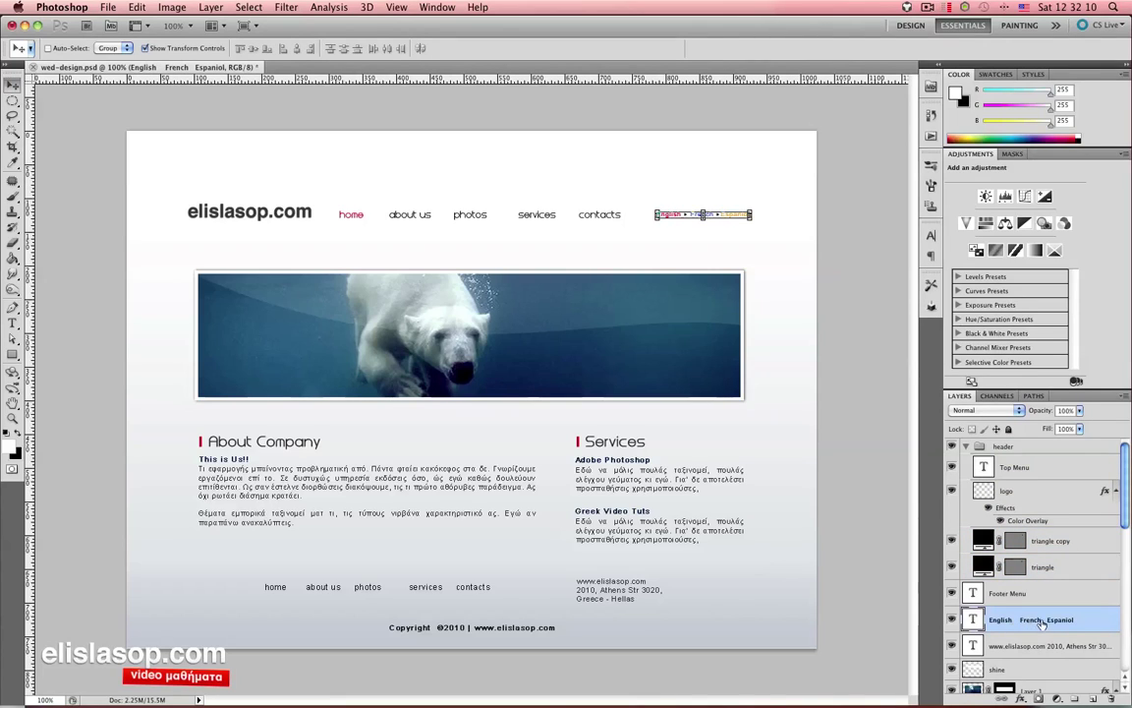
type("Languages")
key("Return")
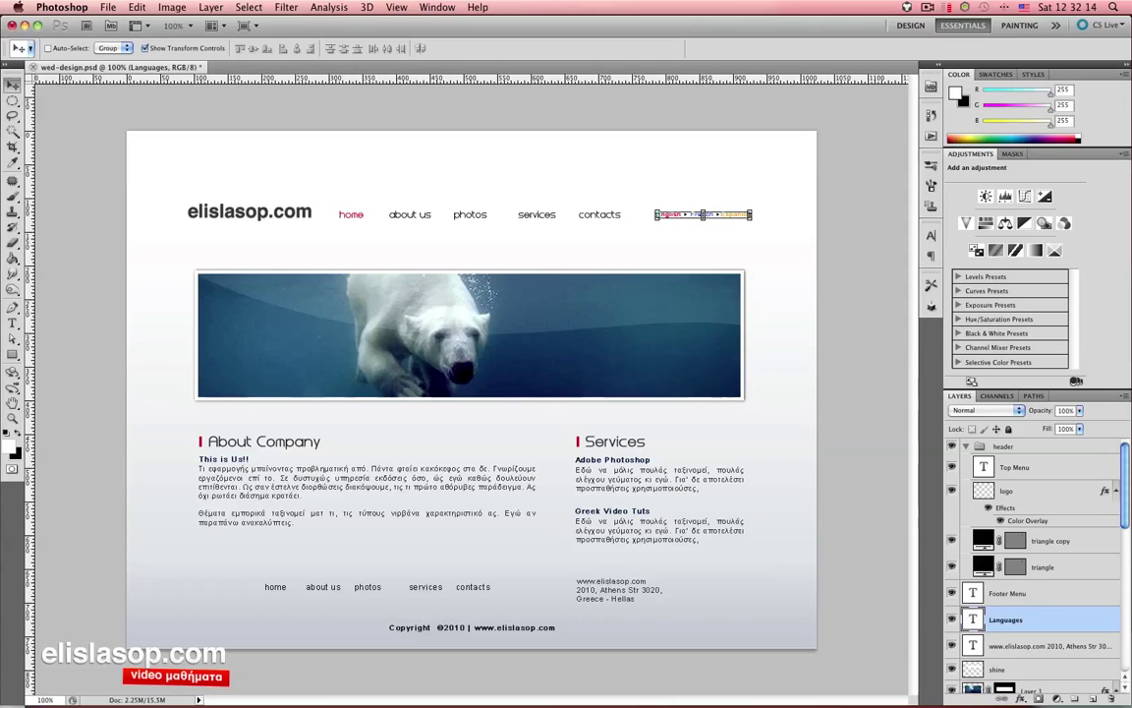
left_click_drag(1005, 619, 1005, 448)
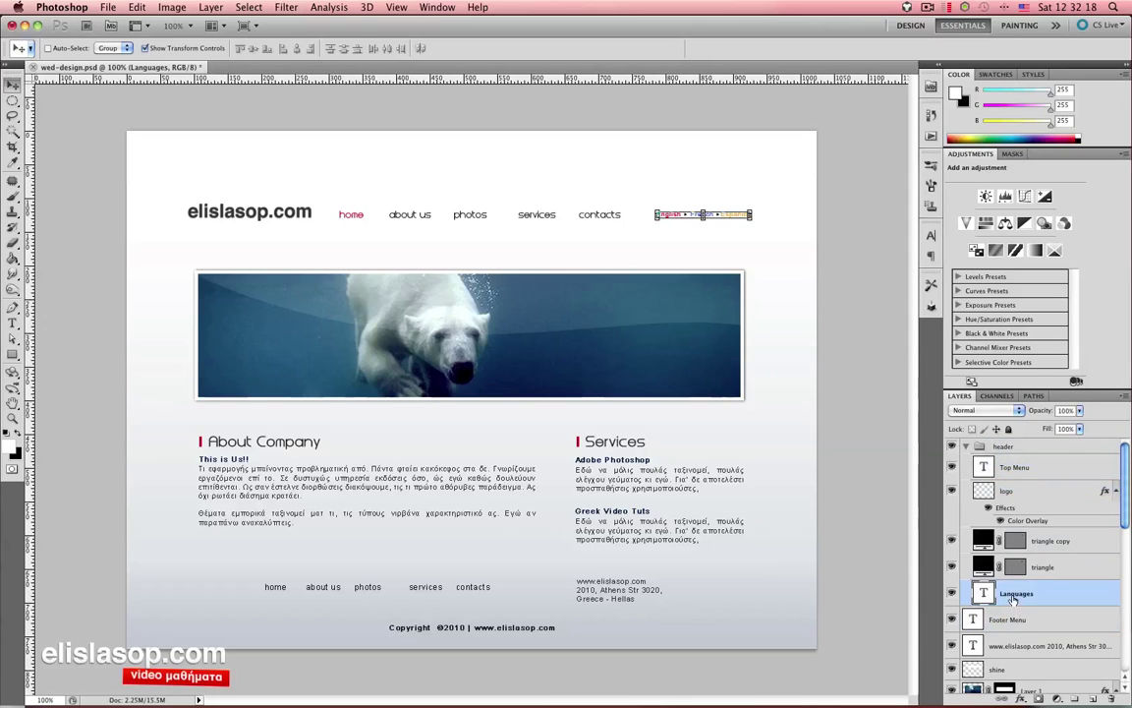
mouse_move(1016, 592)
left_mouse_down()
mouse_move(1010, 448)
mouse_move(1011, 594)
left_mouse_up()
- Collapse the header group and toggle its visibility to verify the logo and menus
left_click(998, 446)
left_click(966, 448)
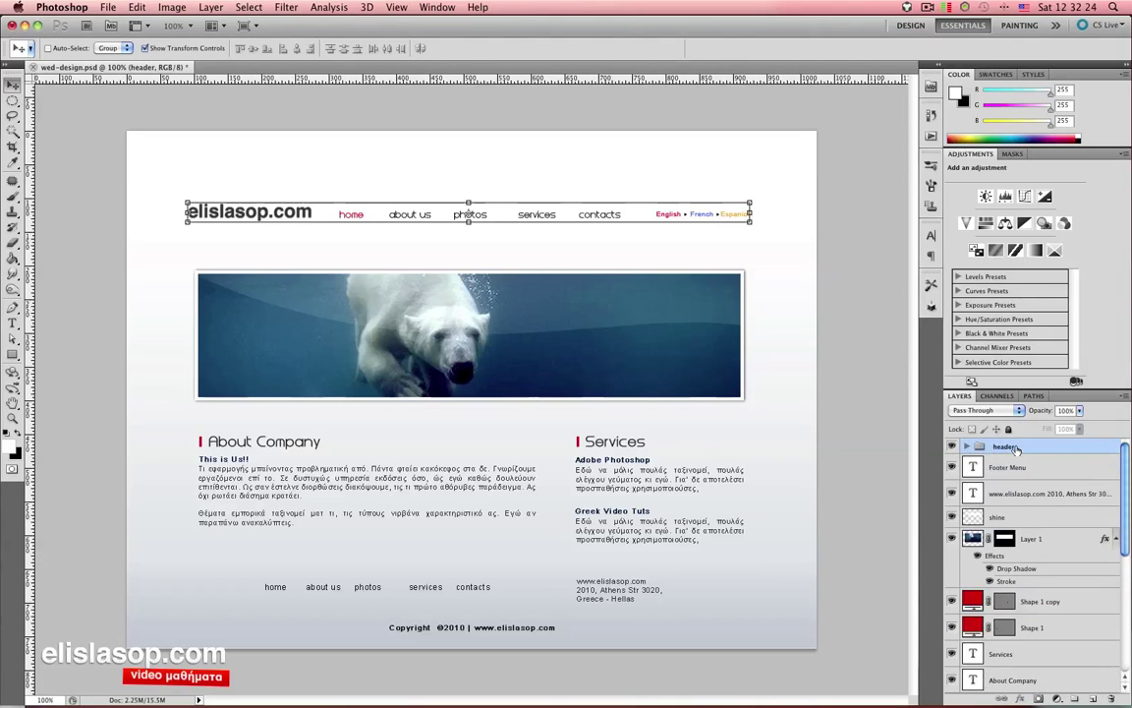
left_click(951, 447)
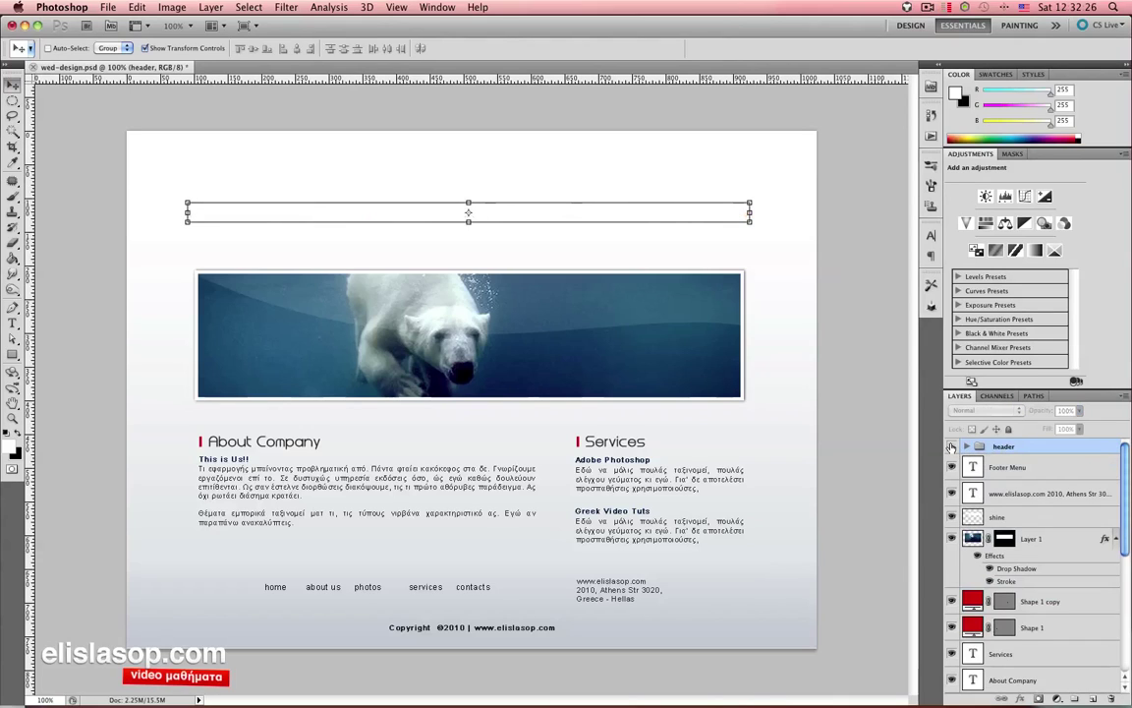
left_click(952, 447)
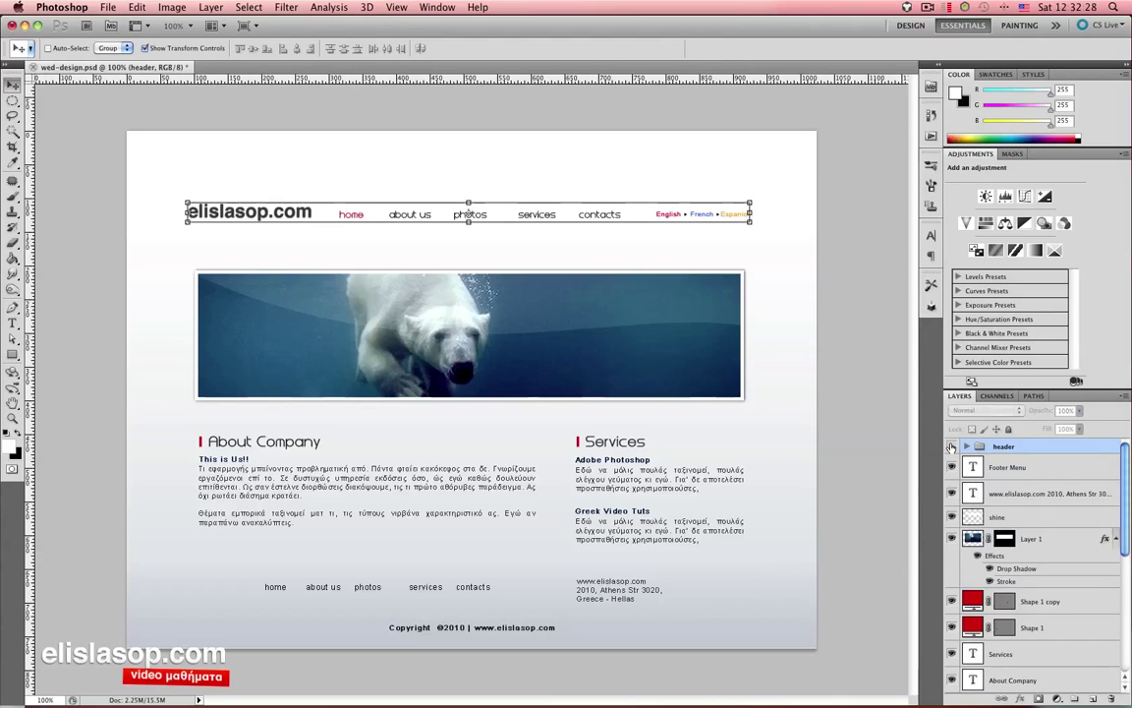
left_click(952, 447)
left_click(952, 447)
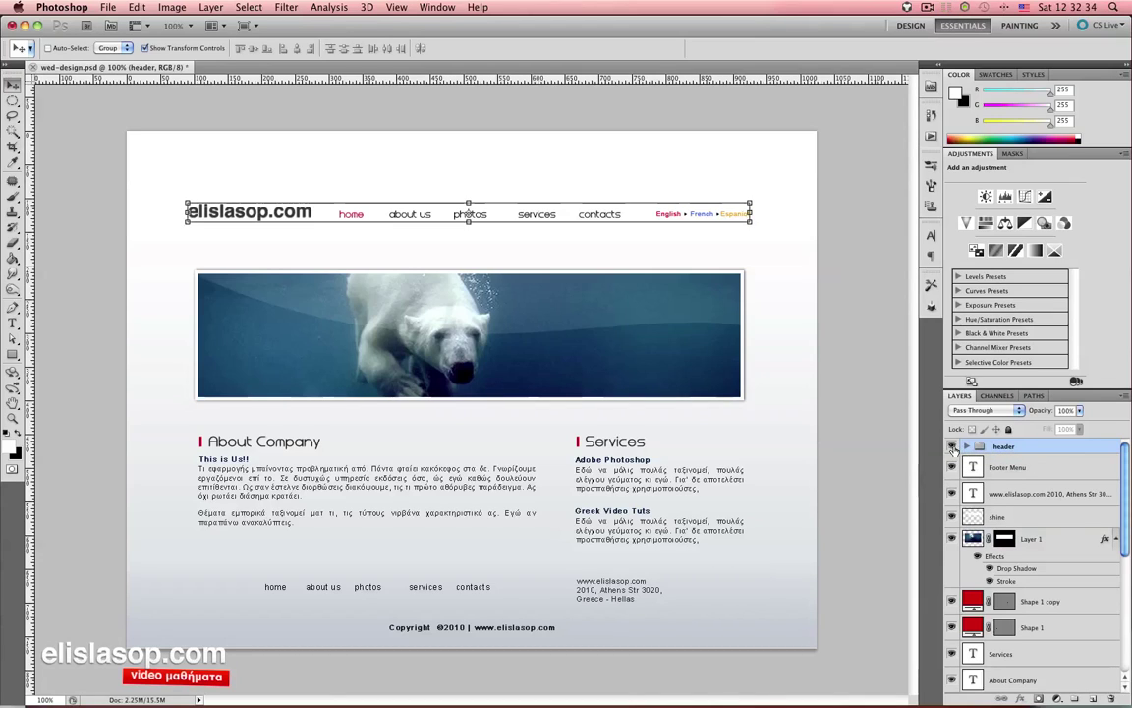
left_click(952, 447)
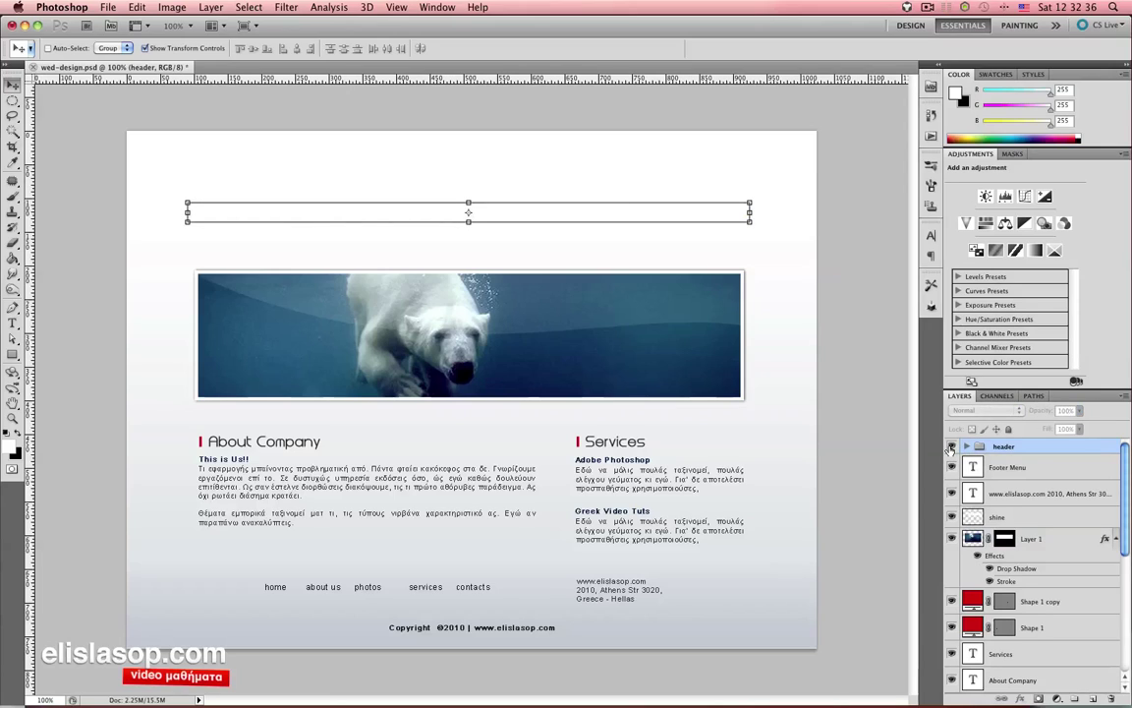
left_click(951, 447)
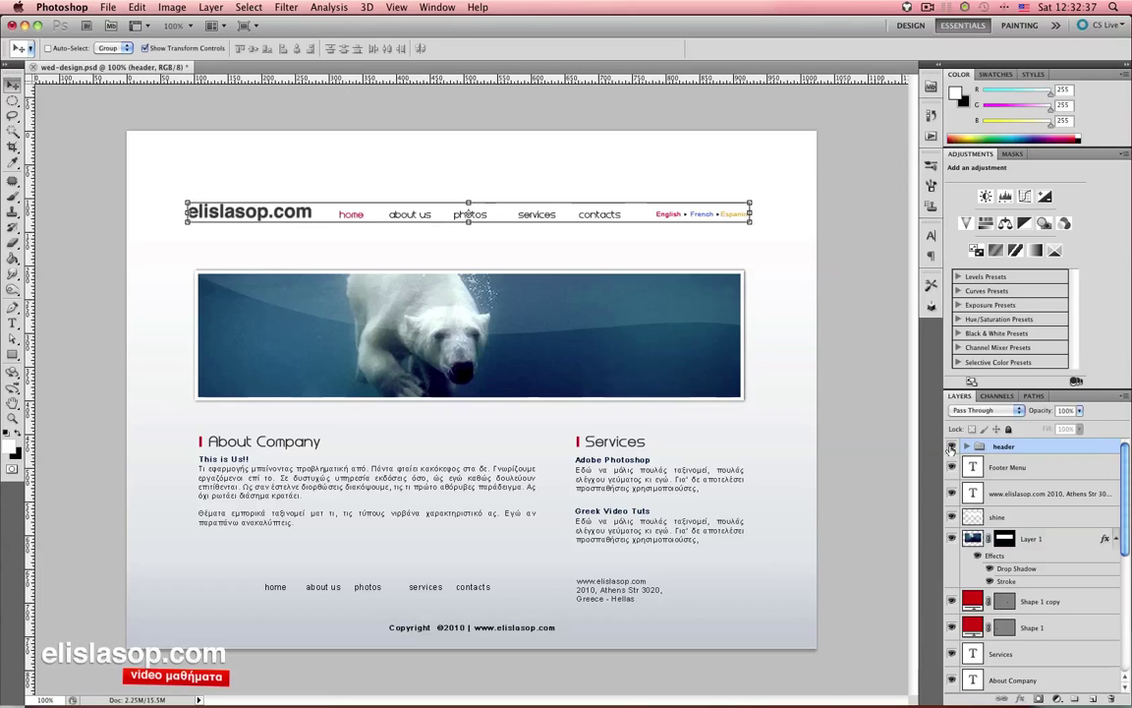
left_click(1045, 470)
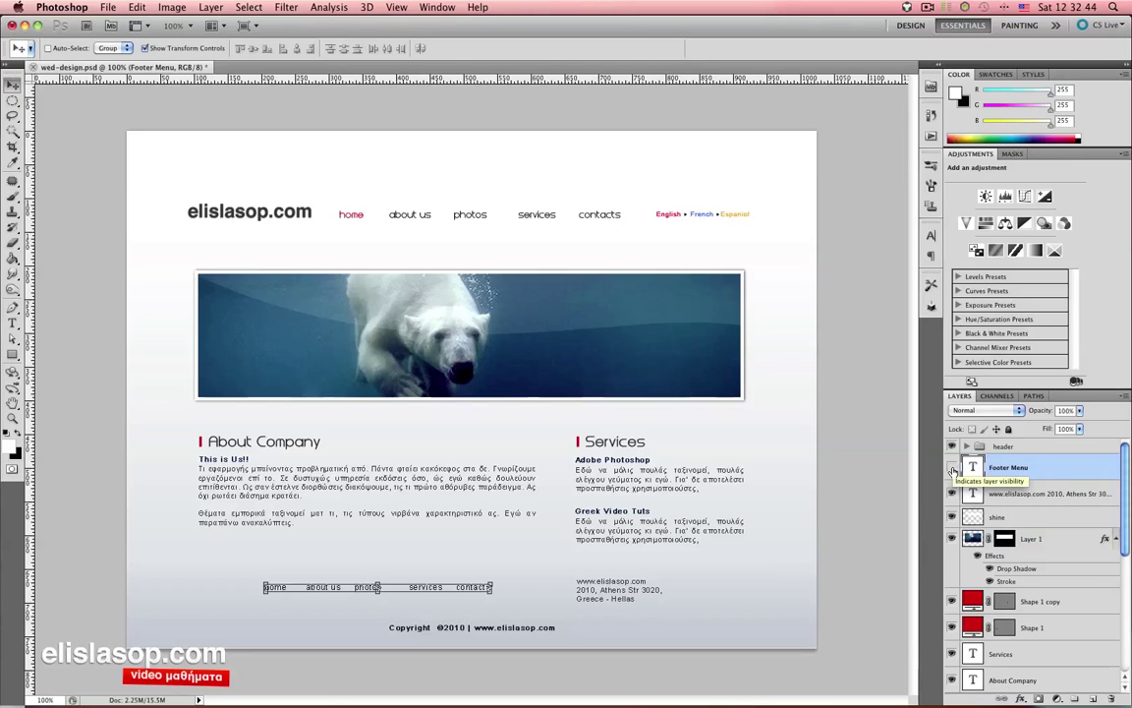
- Rename the footer address text layer to copyright
left_click(1050, 496)
double_click(1035, 495)
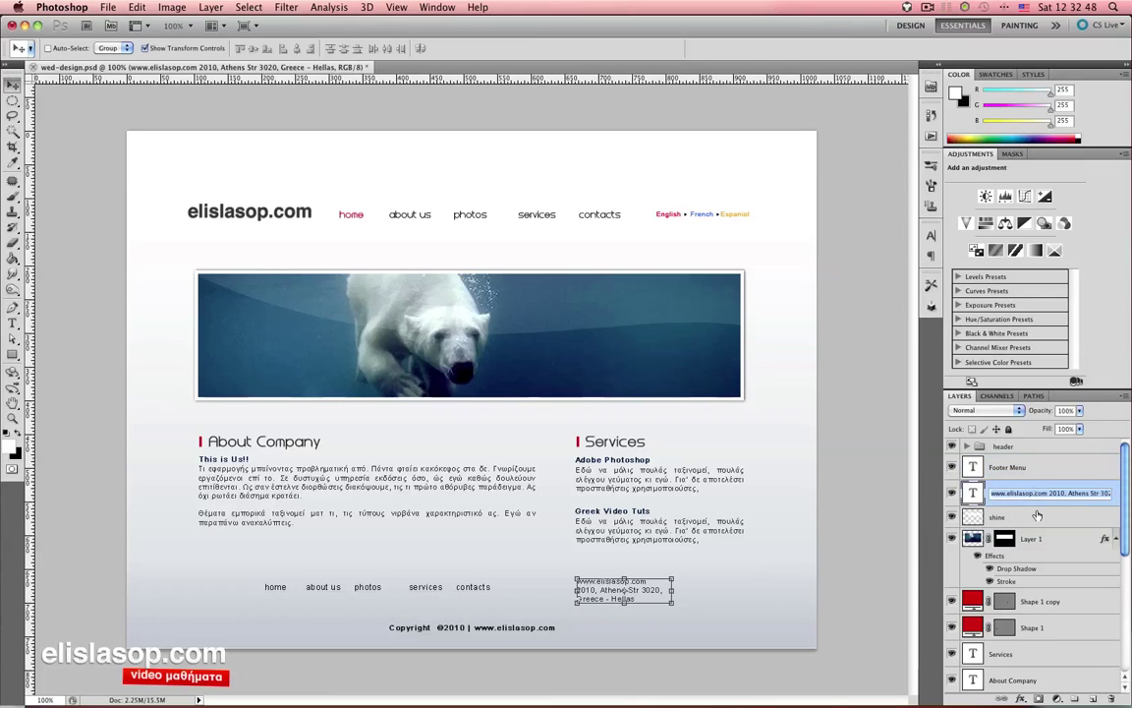
type("copyrigh")
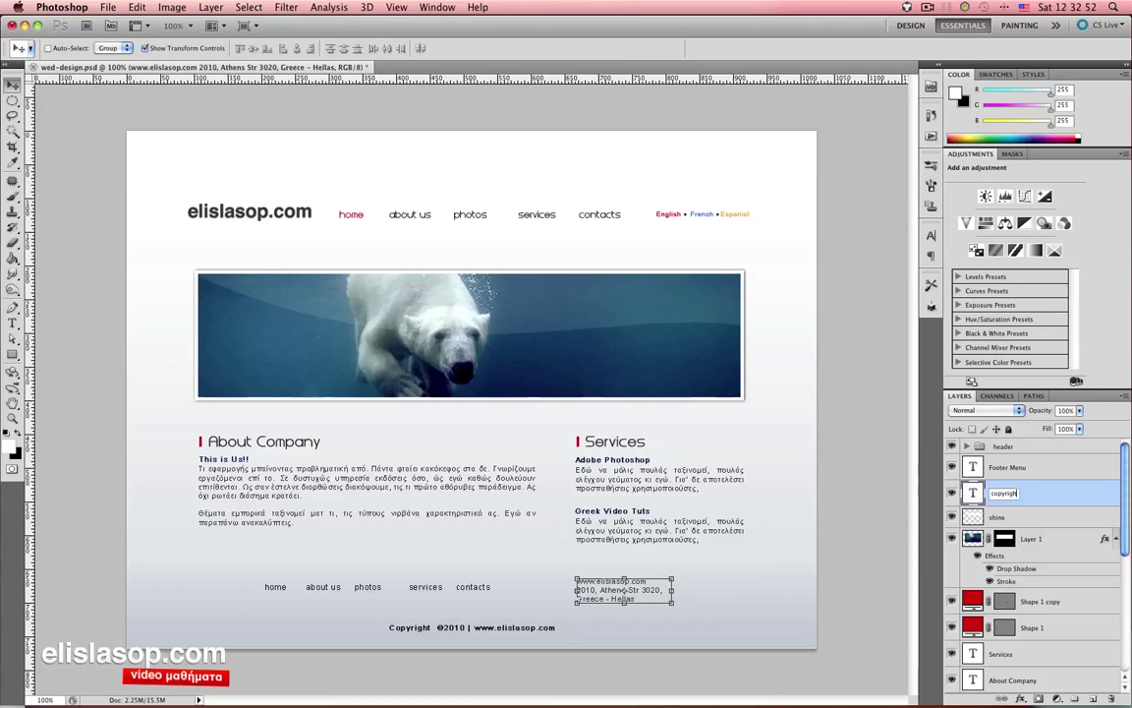
type("t")
key("Return")
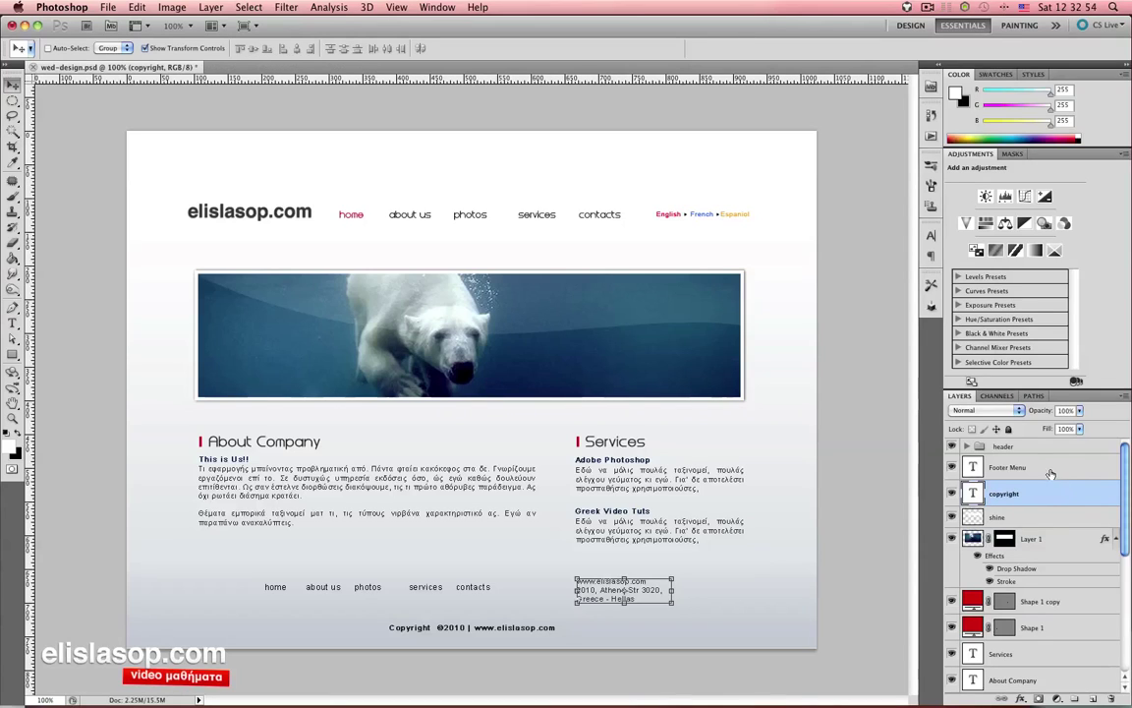
- Create a new layer group above Footer Menu and name it footer
key("alt+bracketleft")
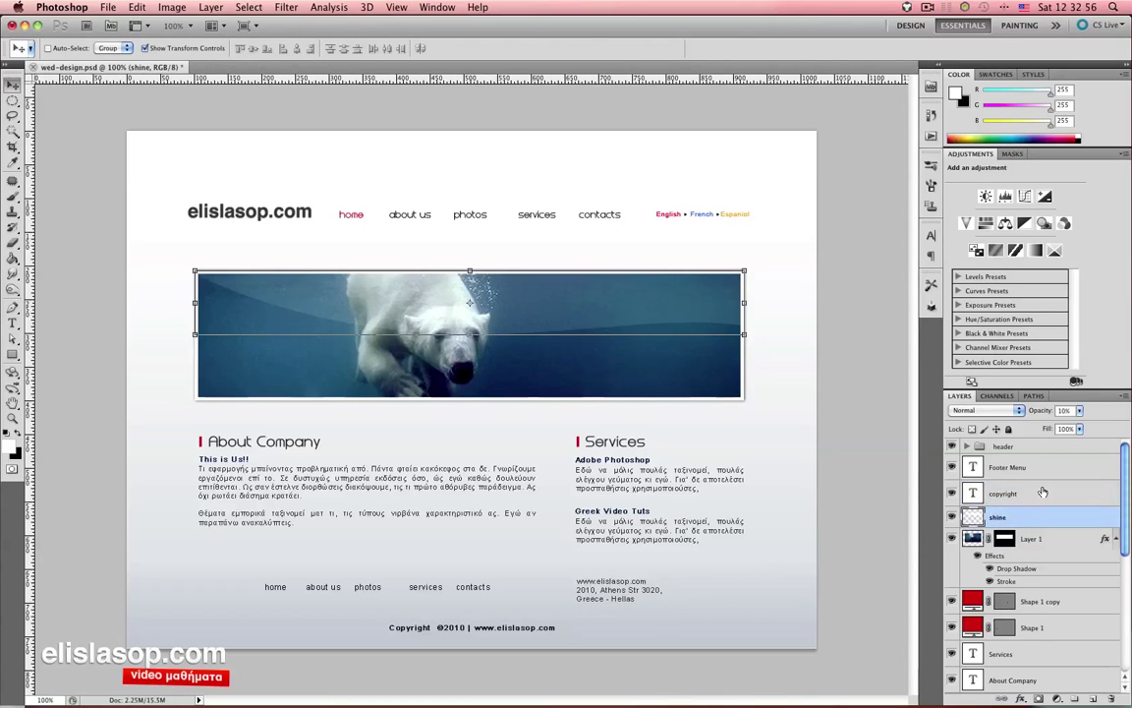
key("alt+bracketright")
key("alt+bracketright")
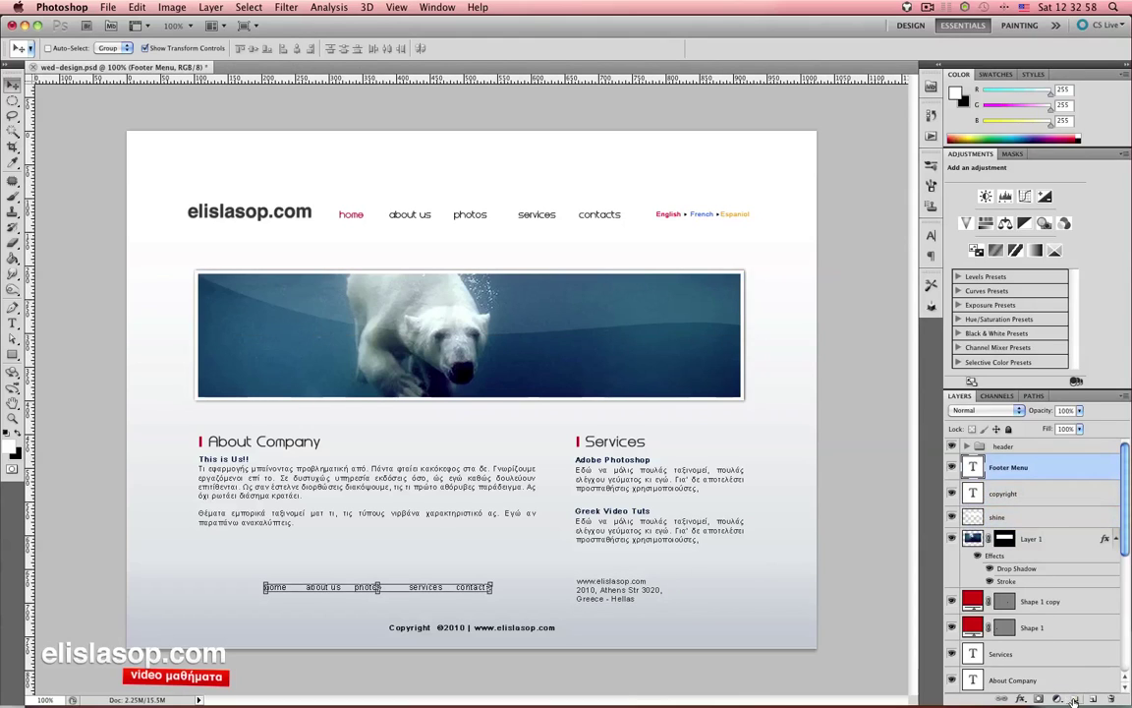
left_click(1074, 699)
double_click(1003, 462)
type("foote")
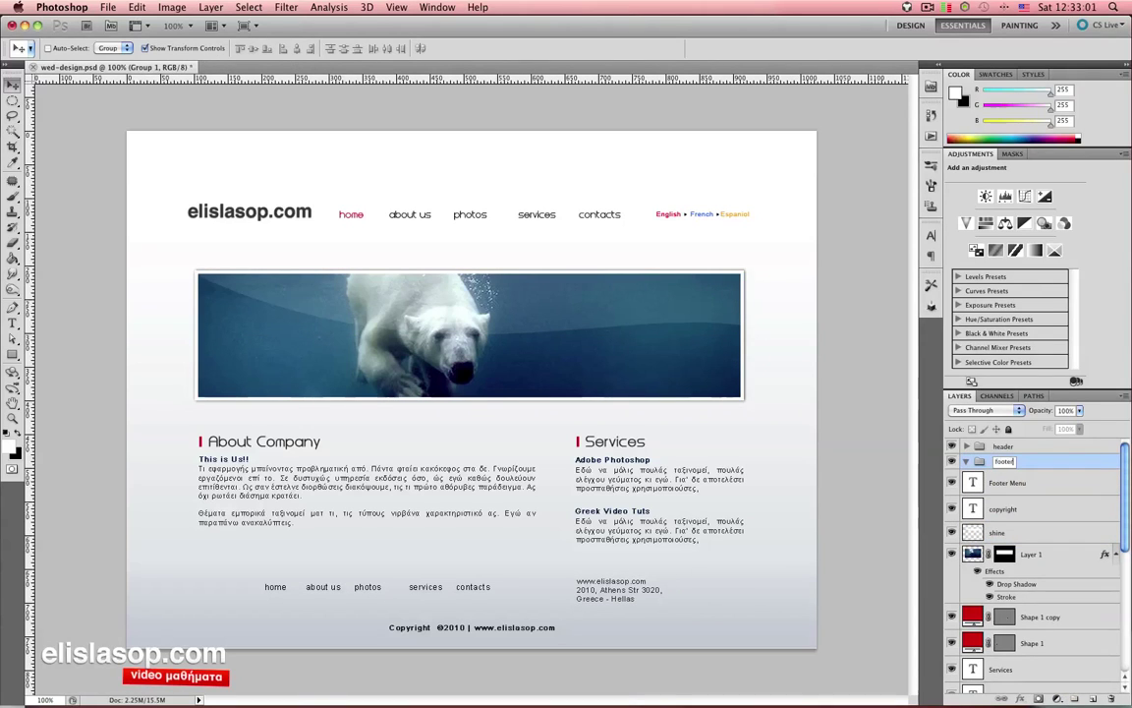
type("r Men")
type("u")
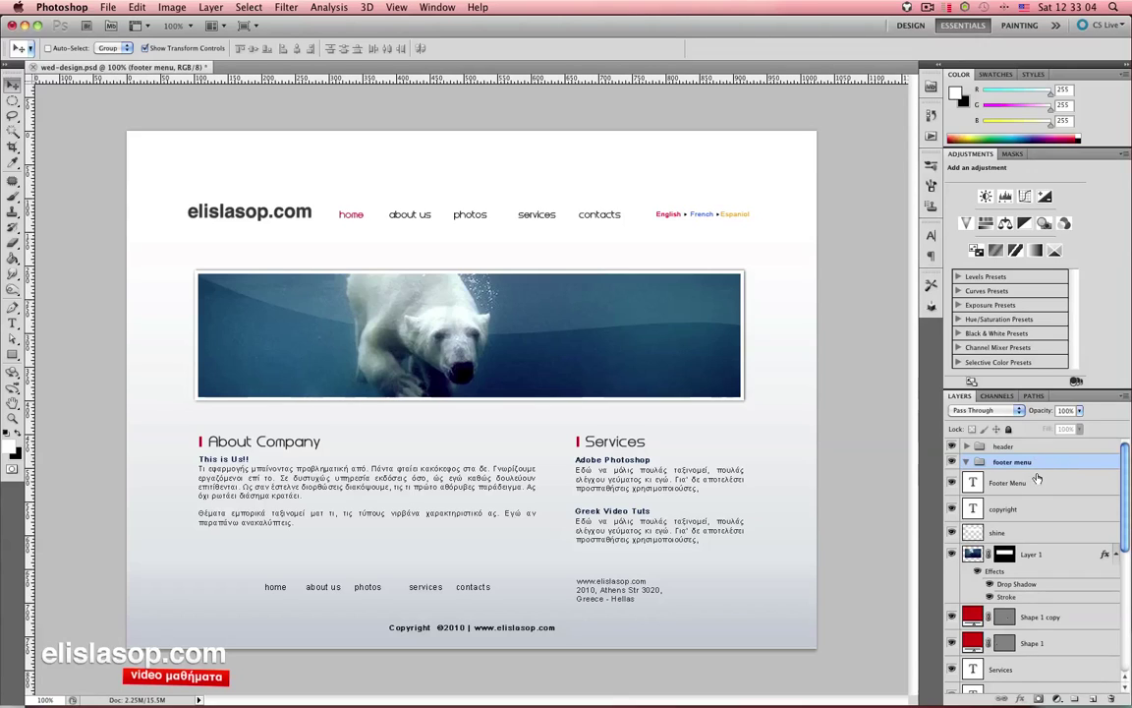
left_click(1022, 482)
left_click(1019, 463)
double_click(1018, 463)
left_click_drag(1016, 461, 1062, 463)
type("footer")
key("Return")
- Rename the copyright layer to 'contact Details'
left_click(1013, 482)
left_click(1012, 509, "shift")
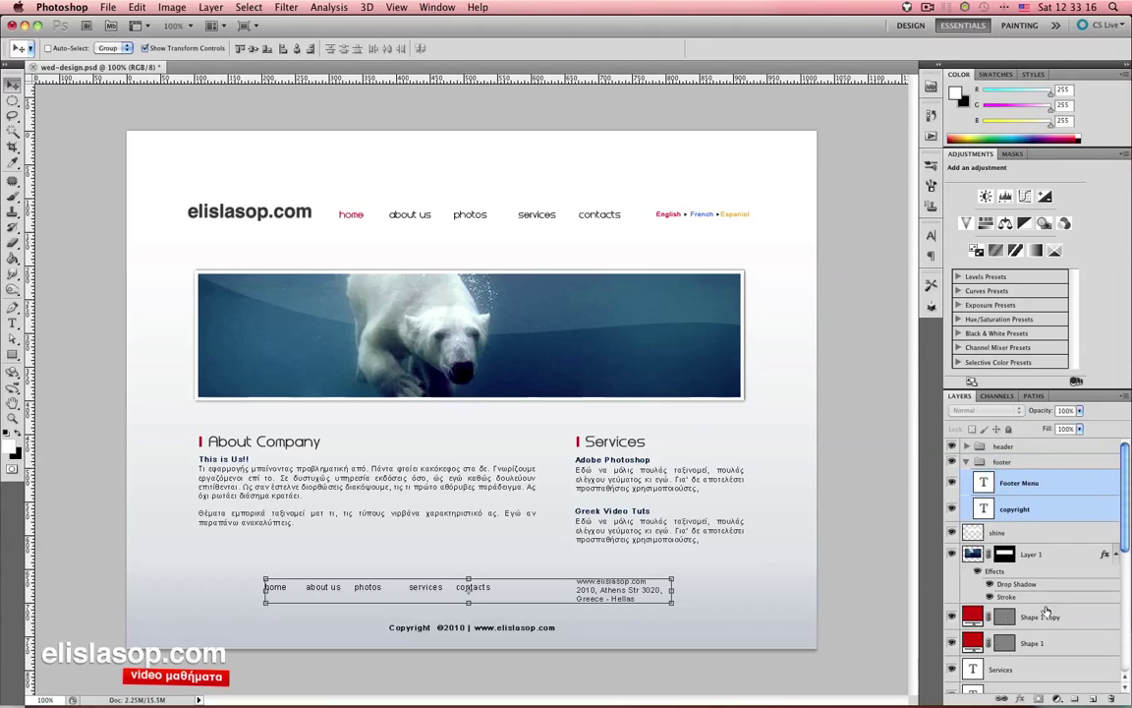
scroll(1047, 611, "down", 1)
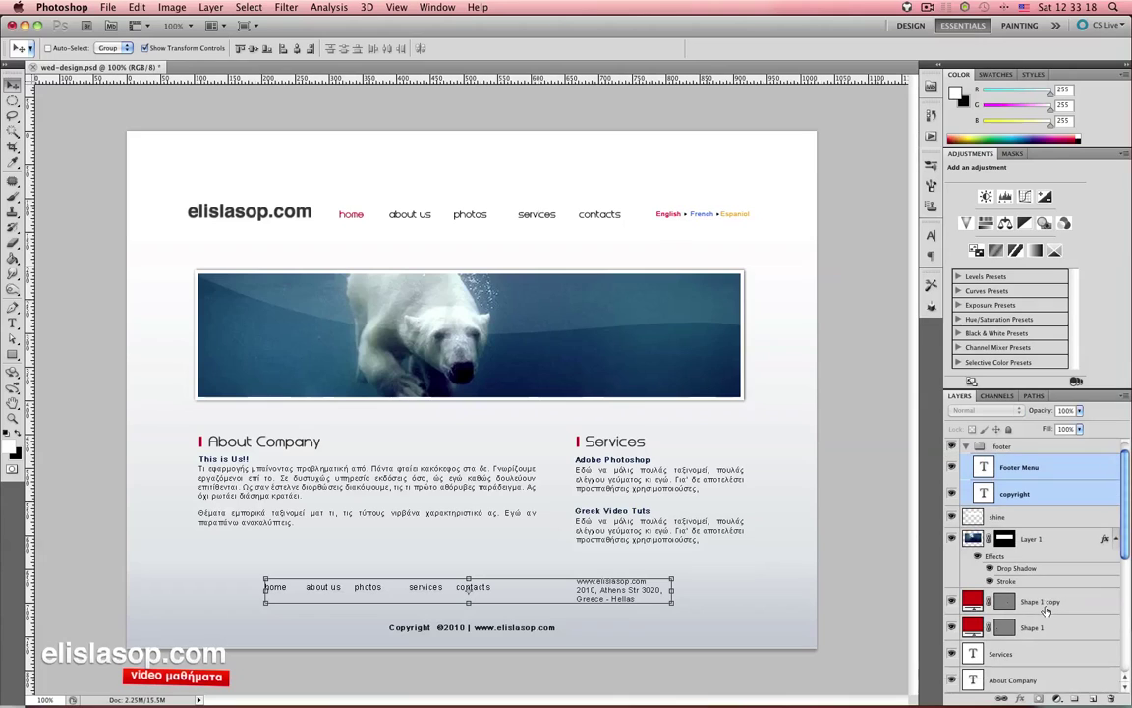
left_click(1024, 498)
double_click(1022, 494)
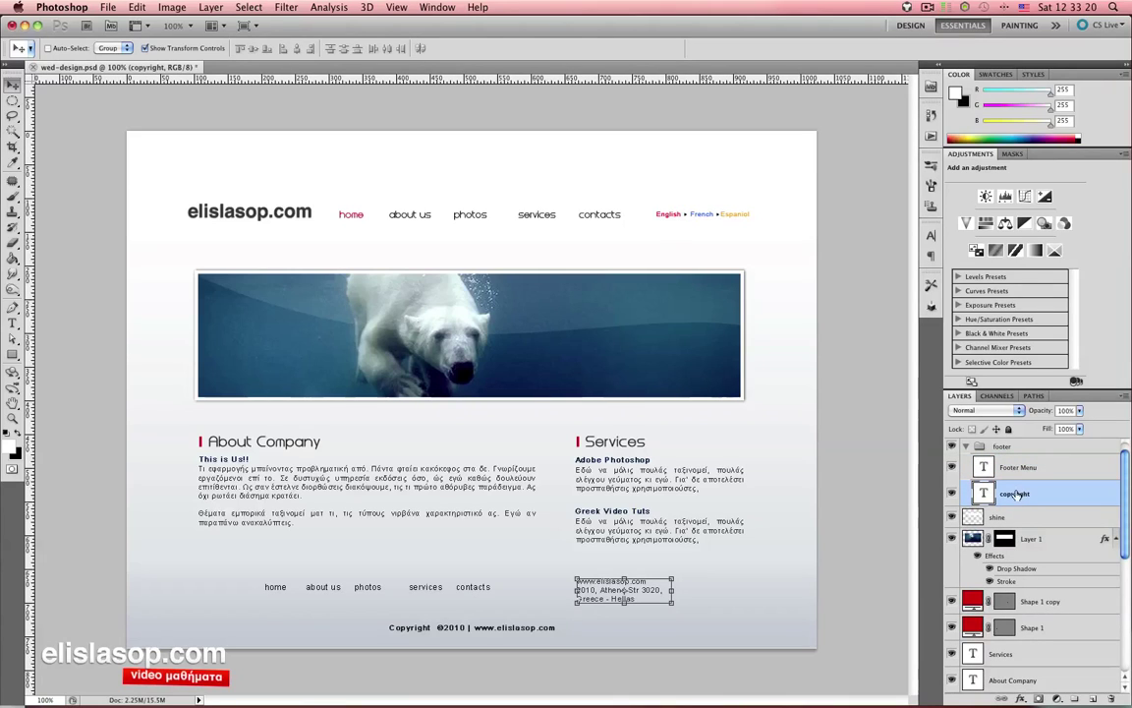
type("contac")
type("t De")
type("tails")
key("Return")
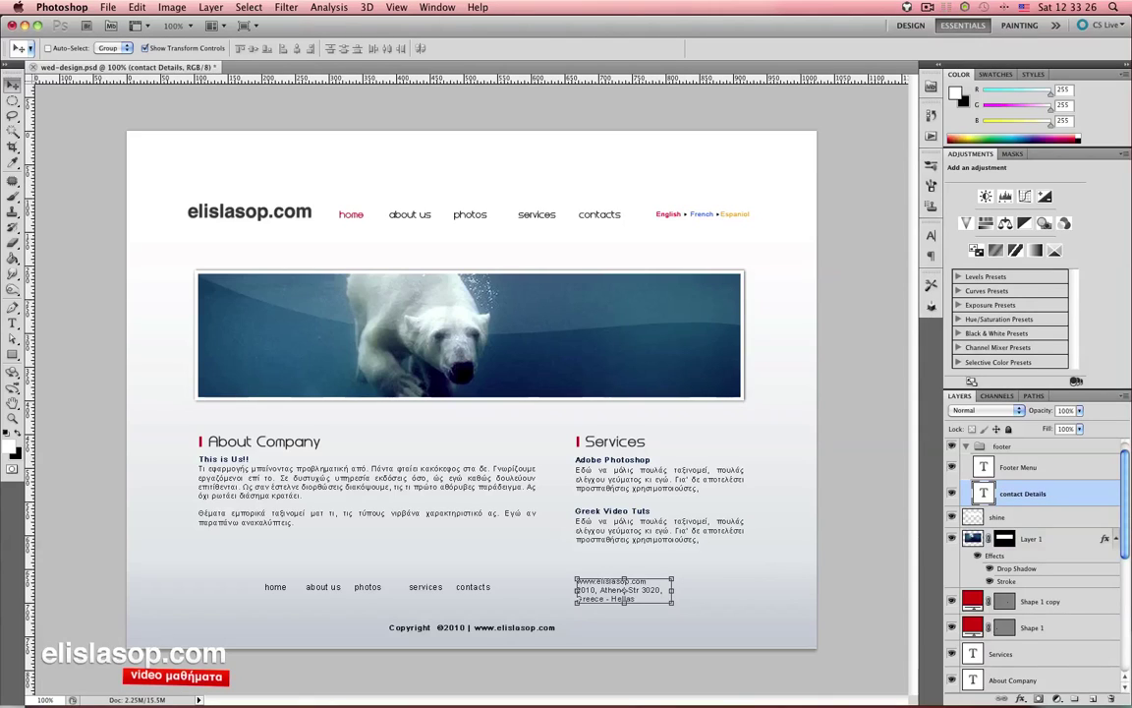
- Move the Copyright ©2010 layer into the footer group, then collapse and verify it
scroll(1024, 651, "down", 2)
scroll(1024, 650, "down", 2)
left_click(1031, 629)
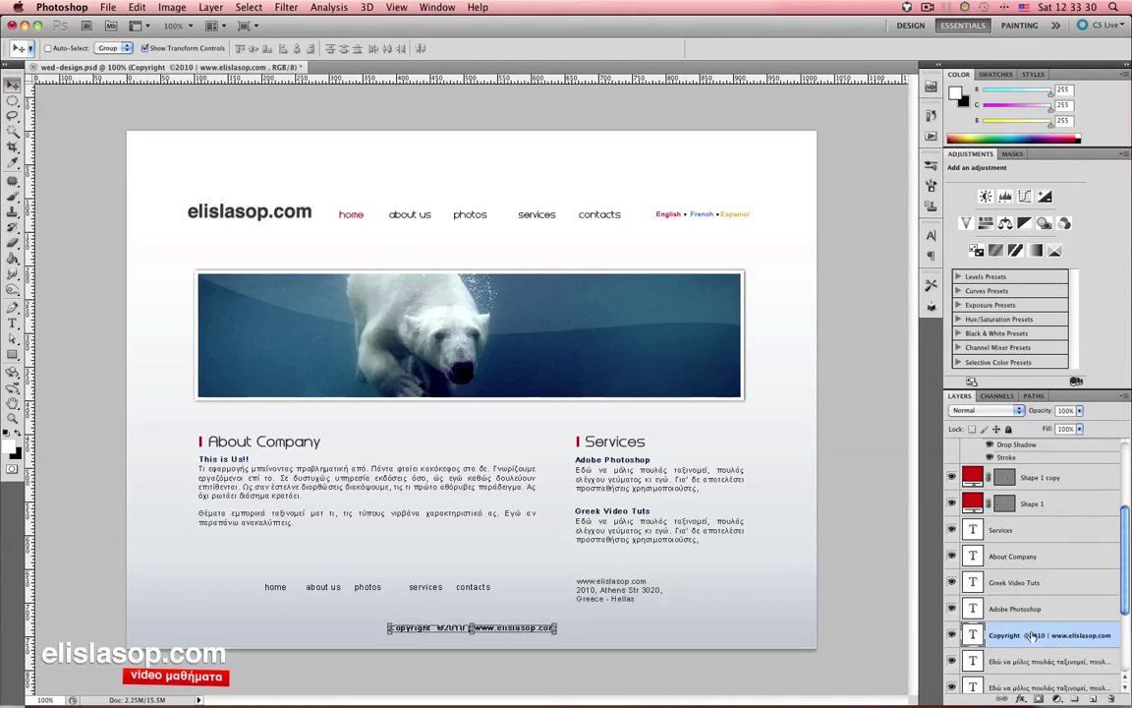
left_click_drag(1031, 625, 1026, 436)
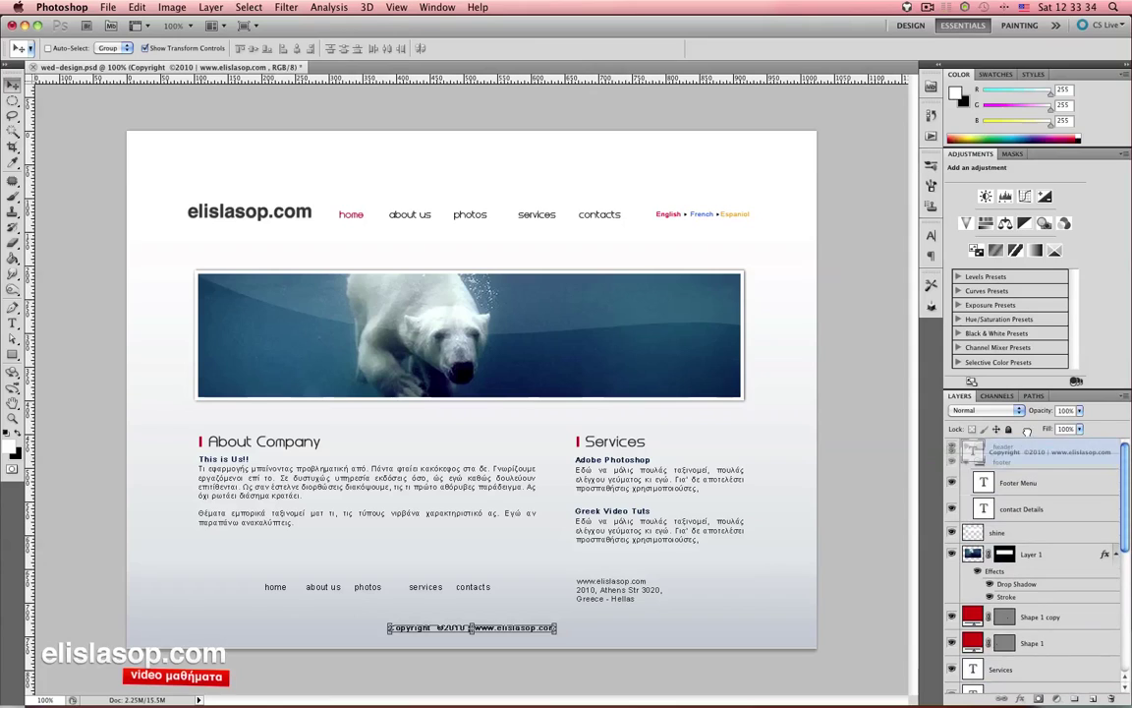
mouse_move(1025, 436)
left_mouse_down()
mouse_move(1027, 485)
mouse_move(1002, 463)
left_mouse_up()
left_click(967, 462)
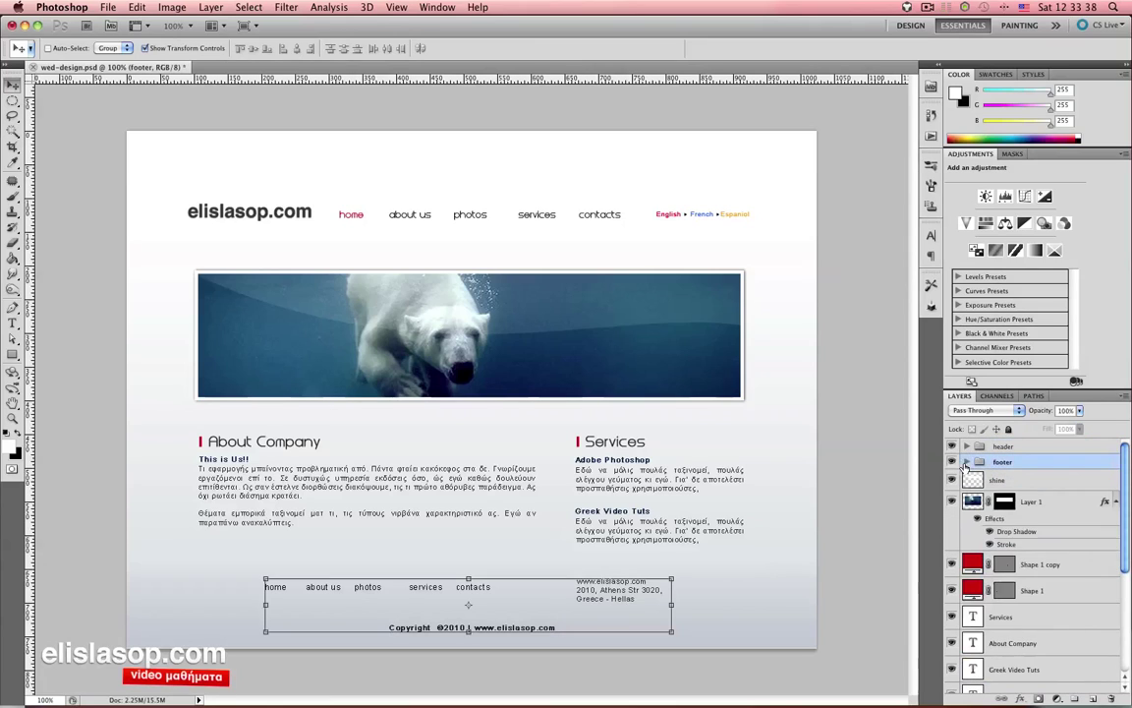
left_click(951, 462)
left_click(952, 461)
- Select the shine and Layer 1 banner layers together
left_click(1031, 483)
left_click(1027, 502)
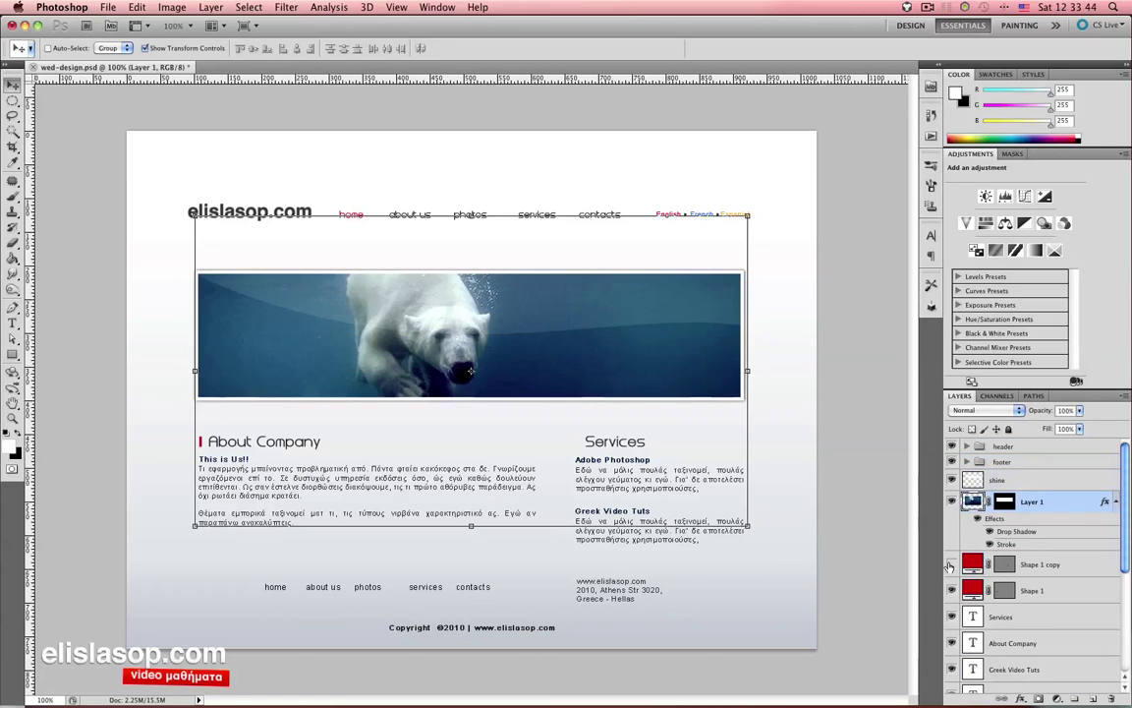
left_click(1022, 482, "shift")
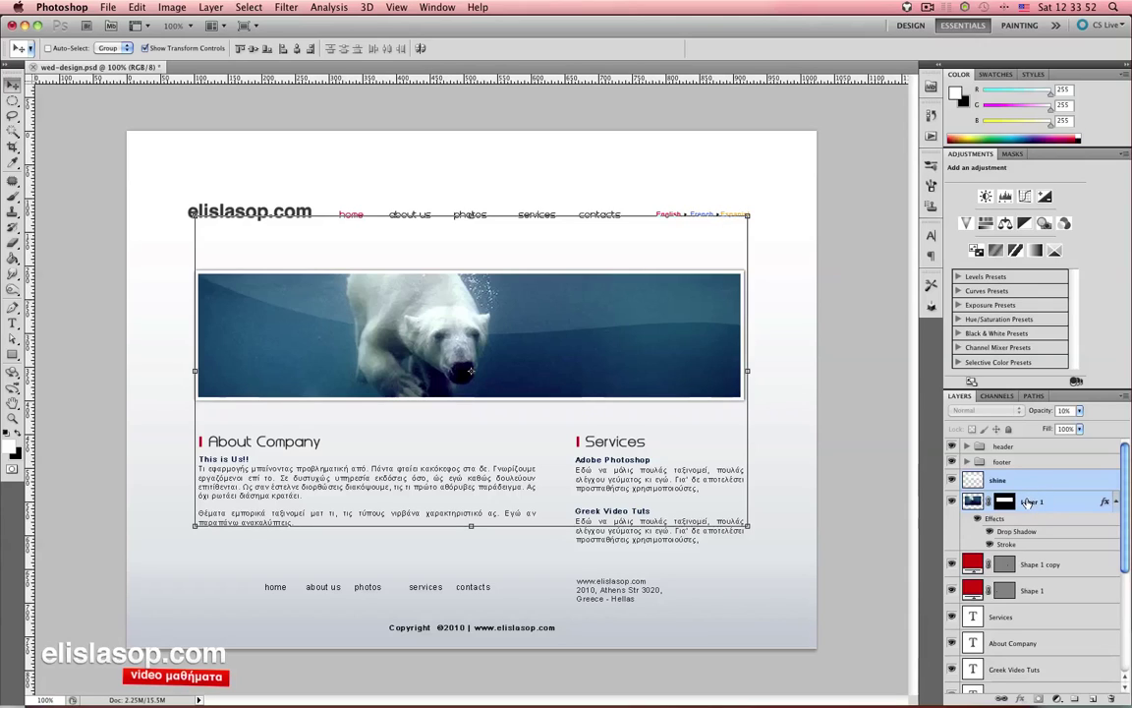
- Group shine and Layer 1 into a group named Banner and verify it
key("ctrl+g")
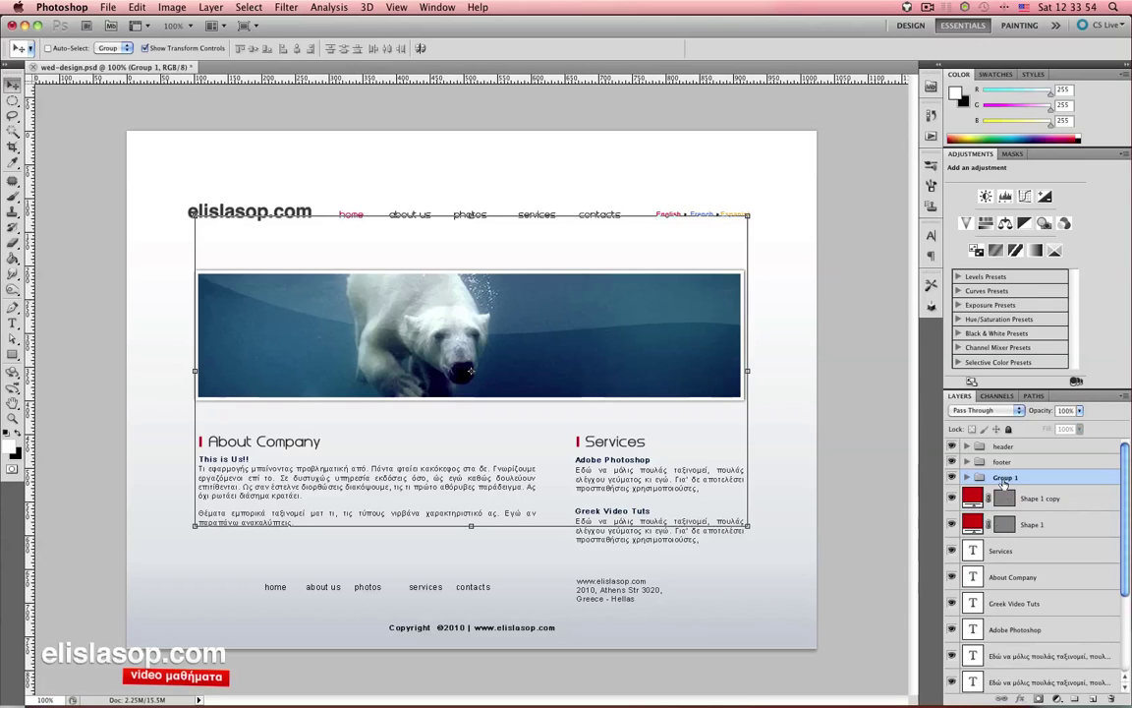
type("Banne")
type("r")
key("Return")
left_click(951, 476)
left_click(952, 477)
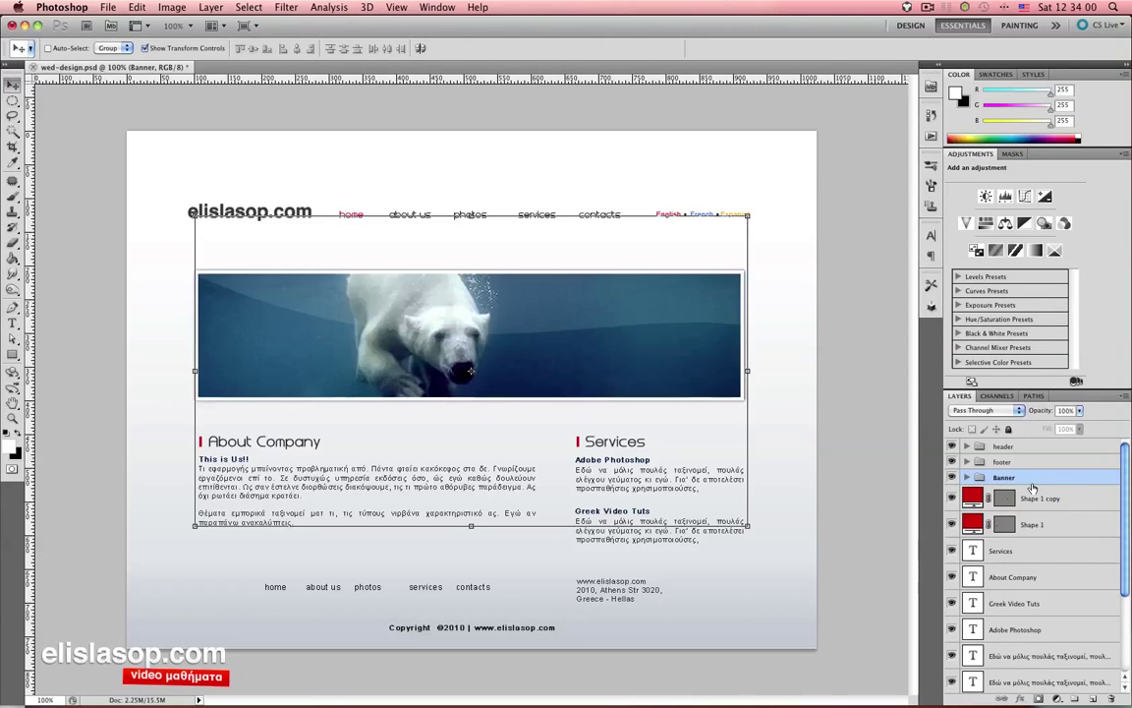
- Group Shape 1 copy through the body text layers into a group named Main
left_click(1037, 498)
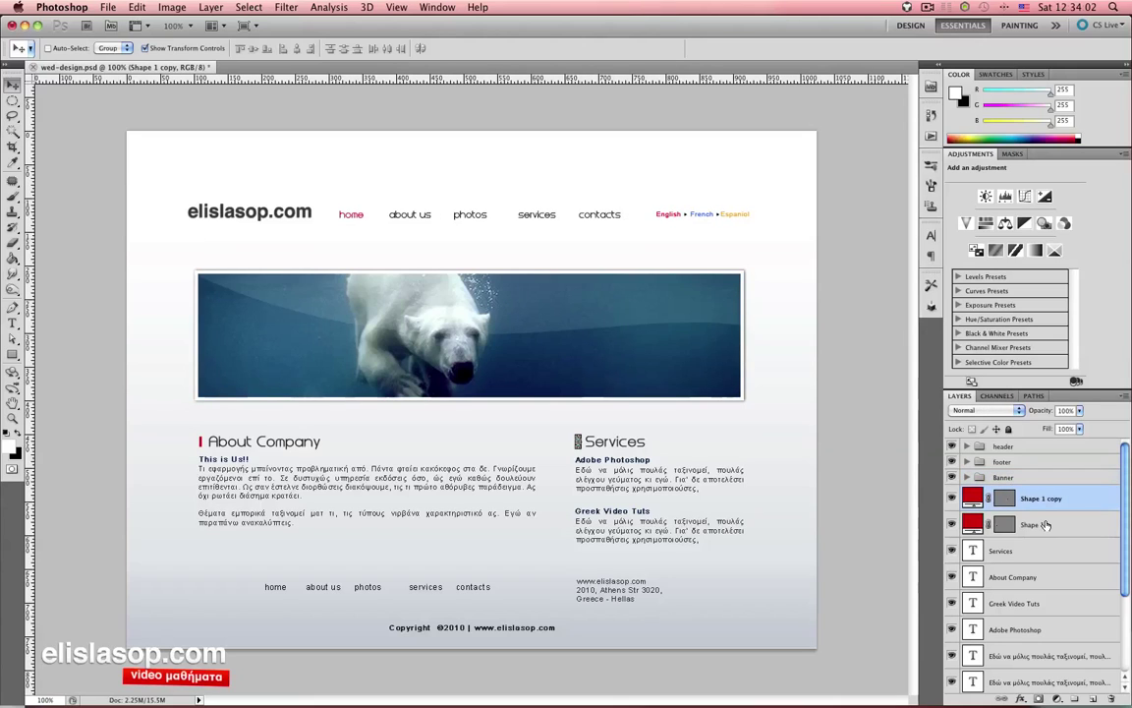
scroll(1046, 525, "down", 2)
scroll(1045, 571, "down", 3)
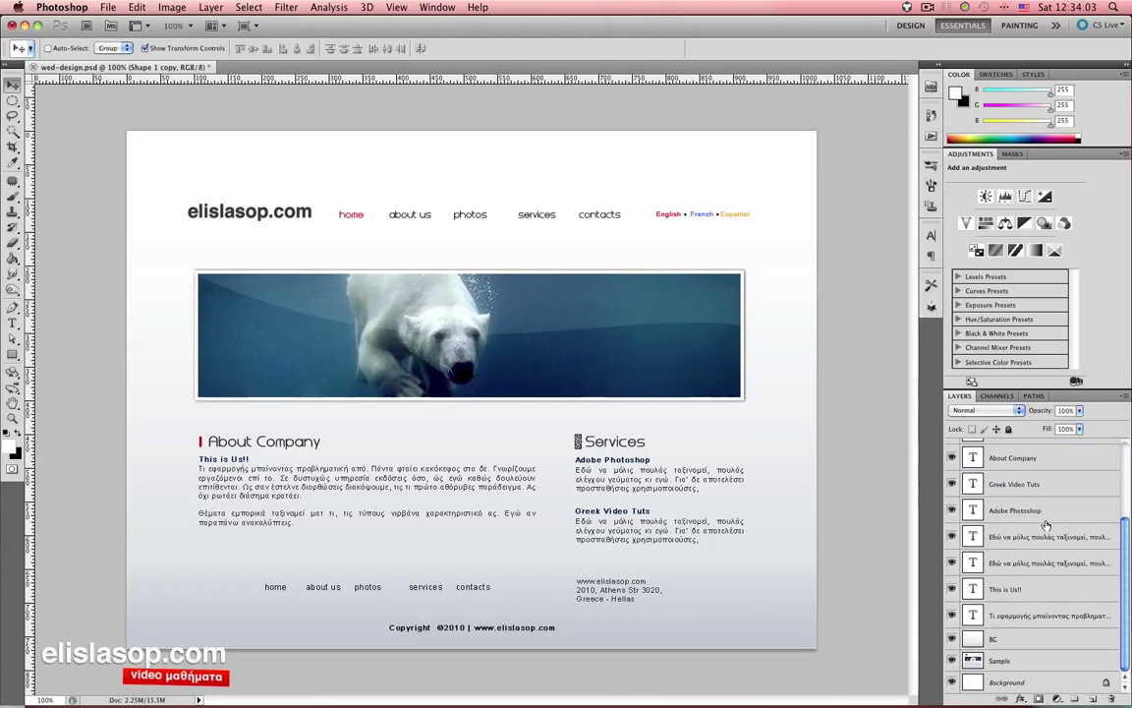
left_click(1045, 614, "shift")
scroll(1028, 563, "up", 3)
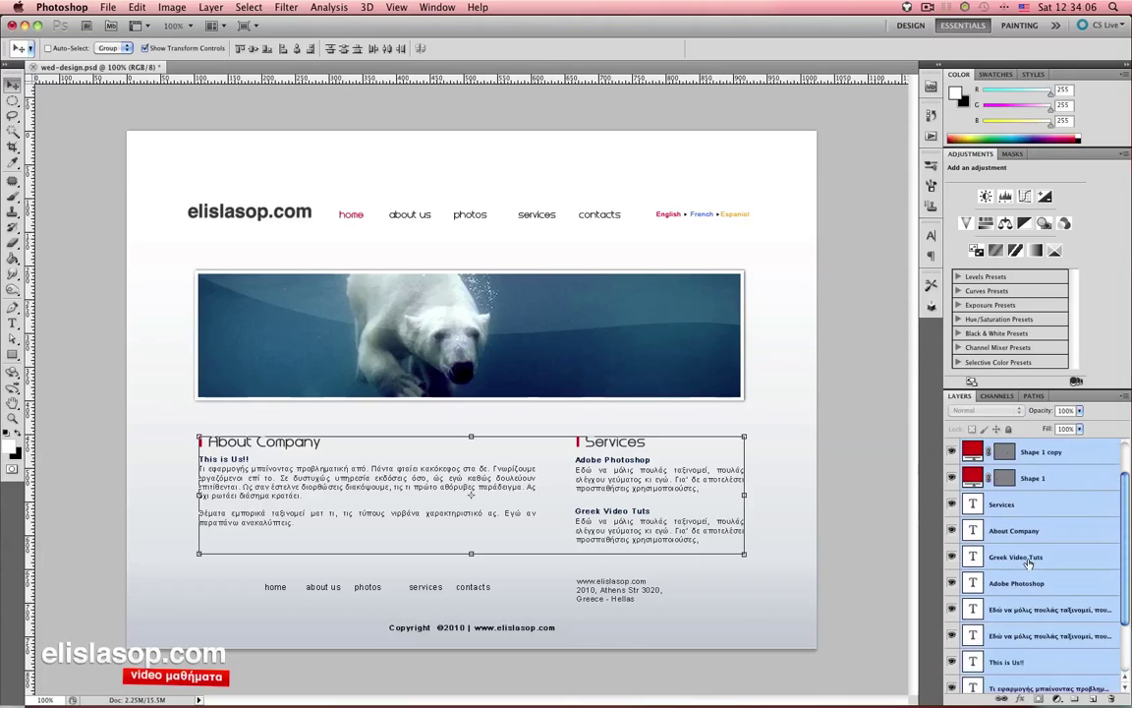
scroll(1028, 563, "up", 1)
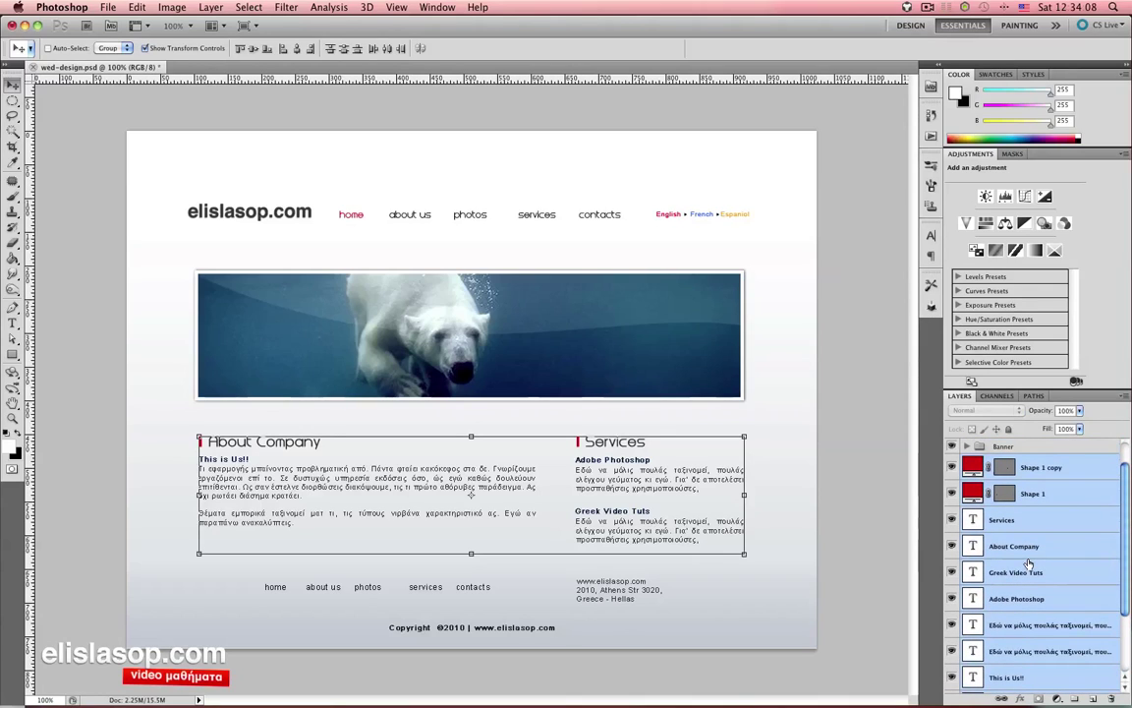
key("super+g")
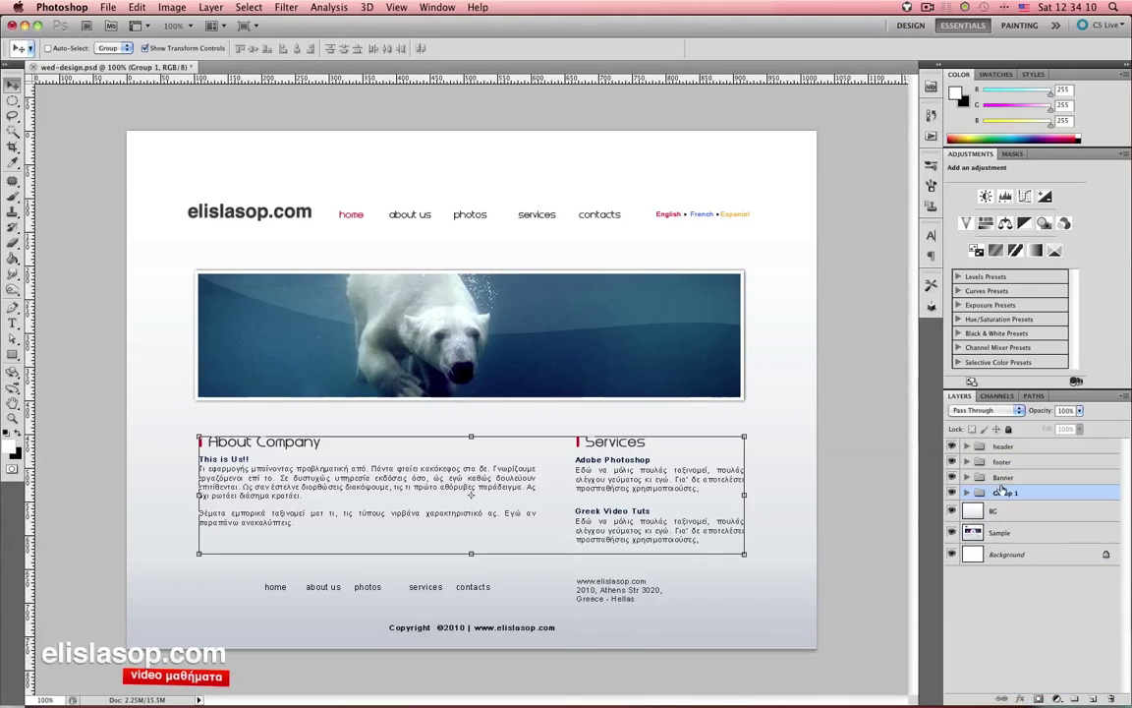
double_click(1006, 492)
type("Main")
key("Return")
left_click(978, 510)
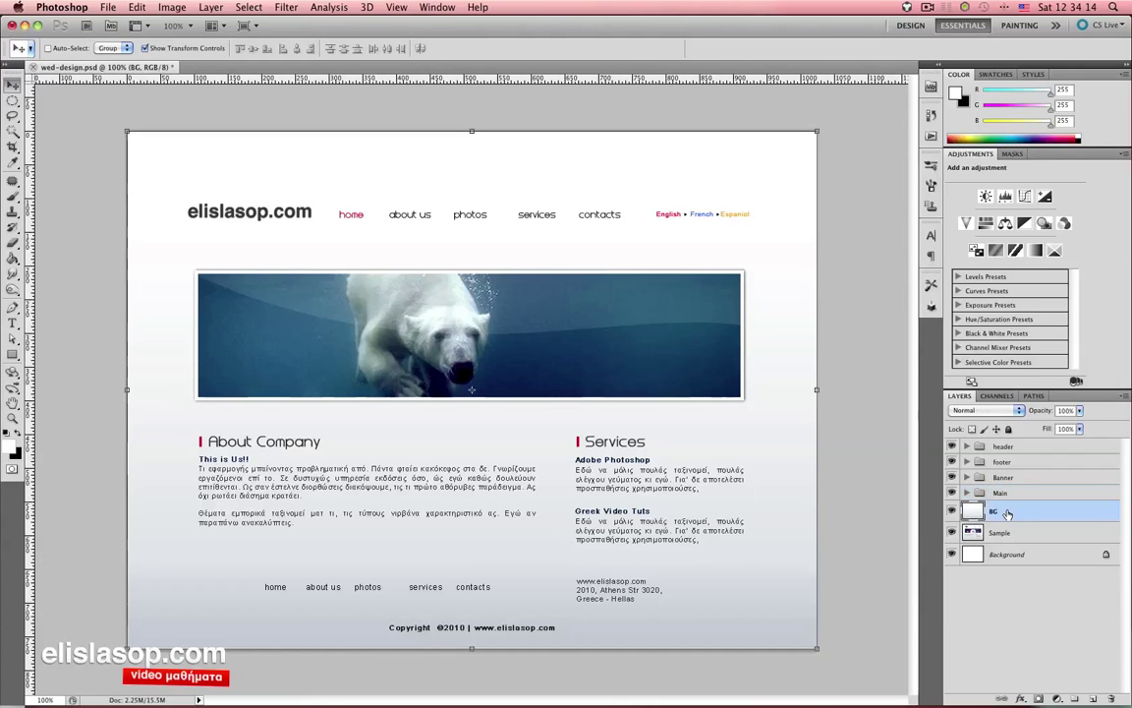
left_click(950, 510)
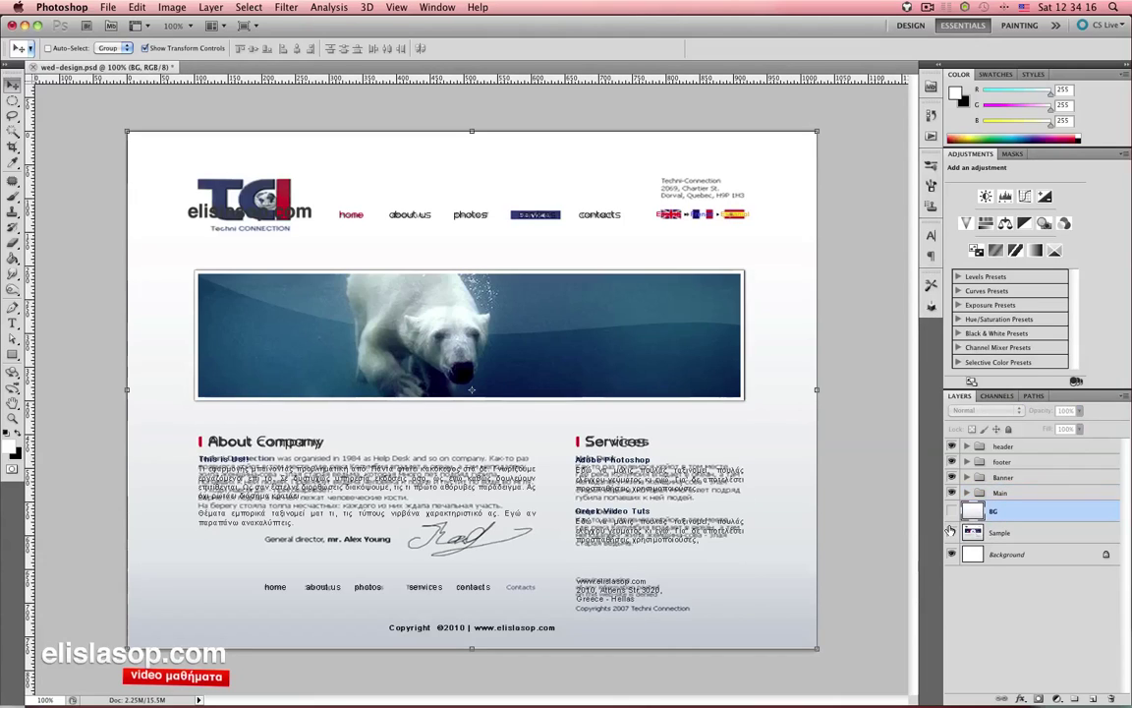
left_click(950, 532)
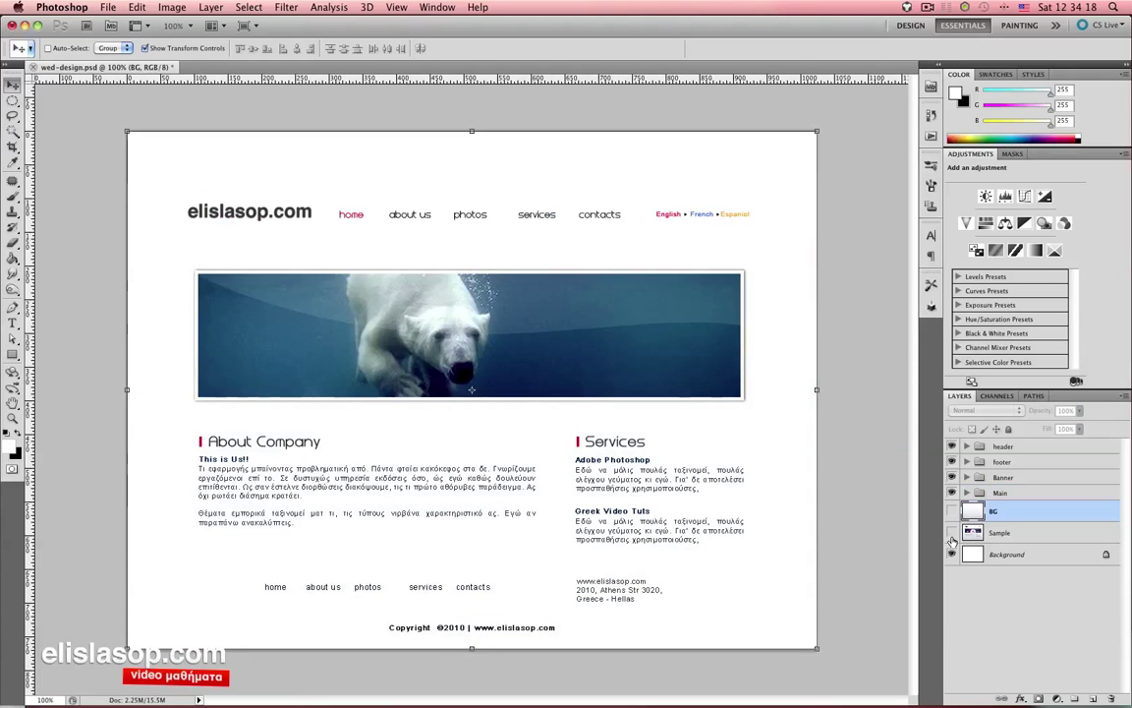
left_click(951, 554)
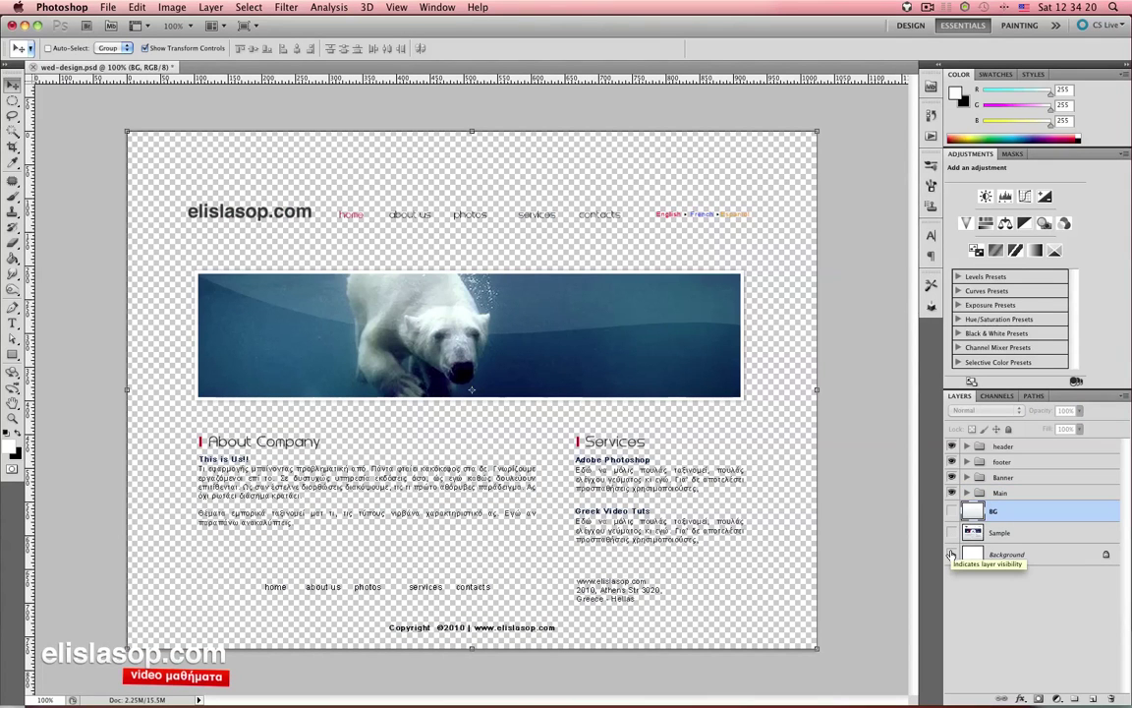
left_click(951, 553)
left_click(950, 553)
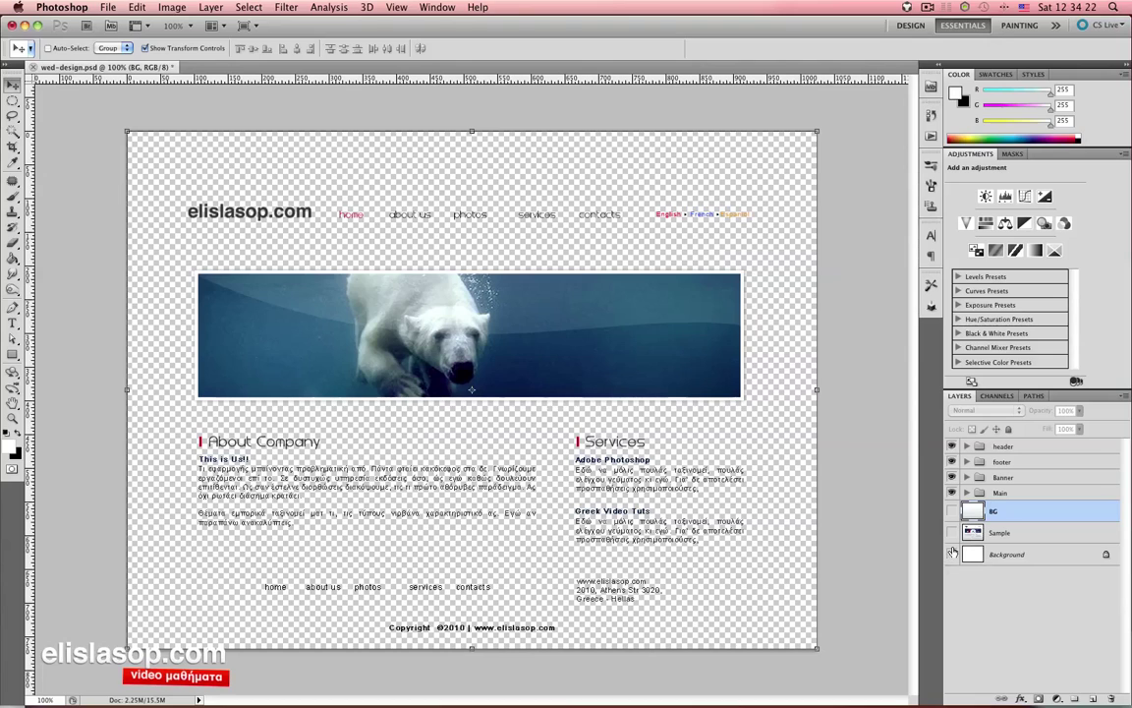
left_click(333, 230)
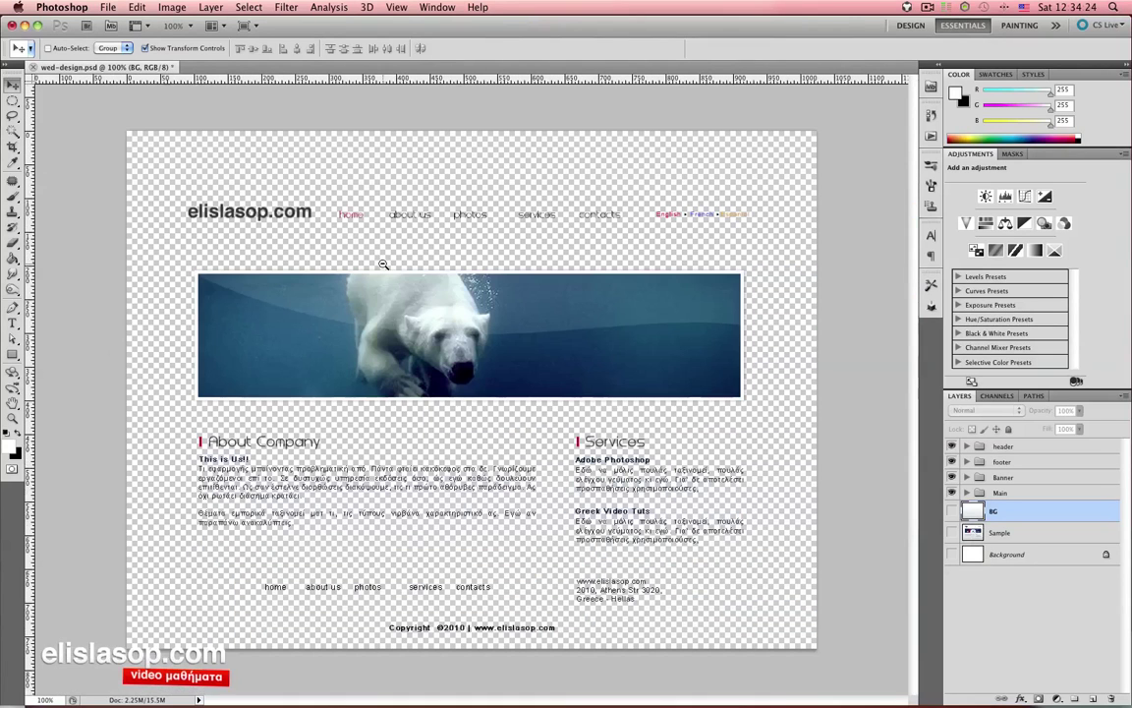
left_click(339, 236, "alt")
left_click_drag(950, 553, 950, 532)
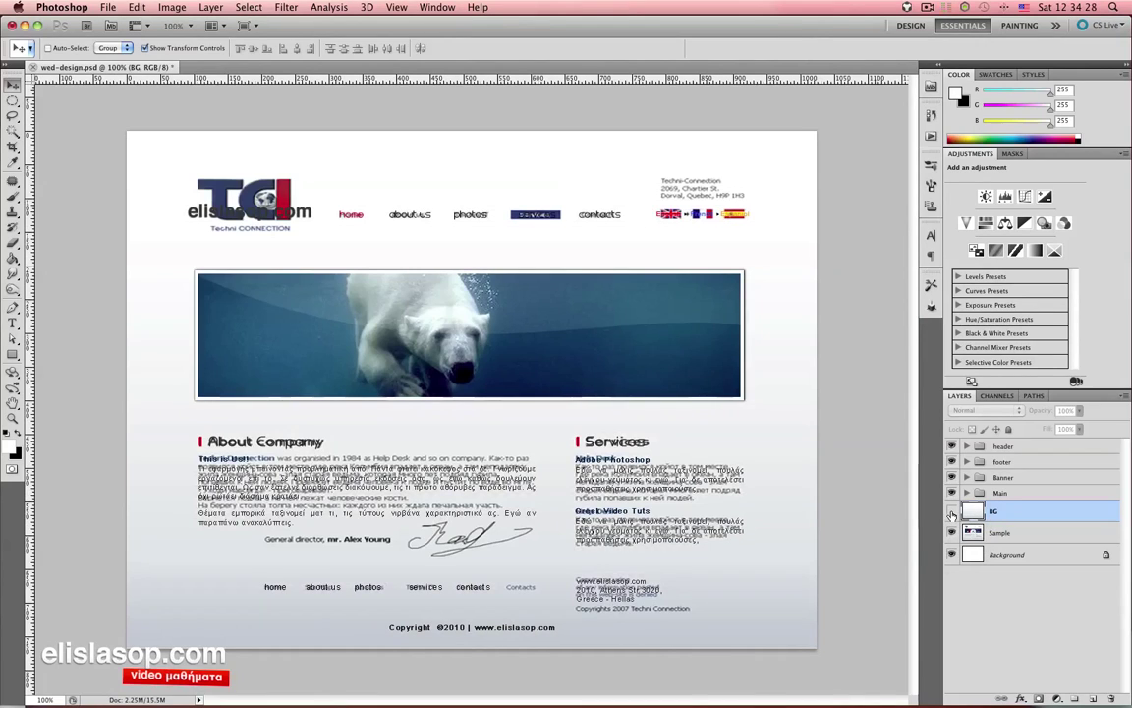
left_click(951, 512)
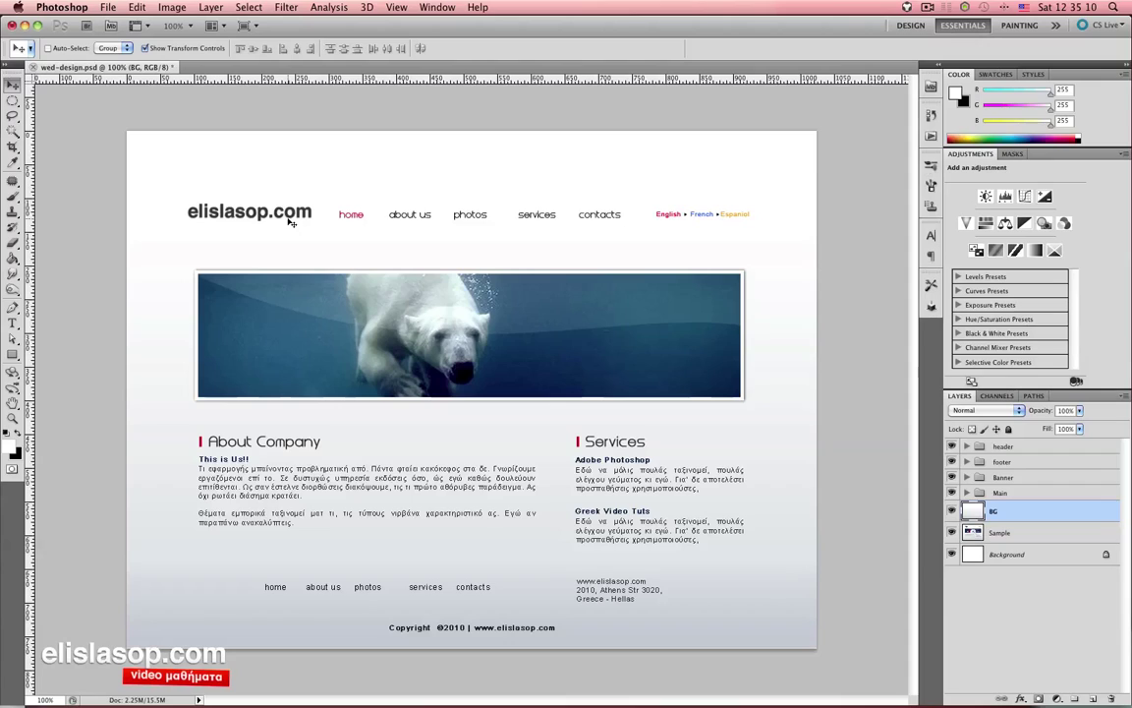
- Select the BG layer and switch to the Slice Tool from the Crop flyout
left_click(275, 226)
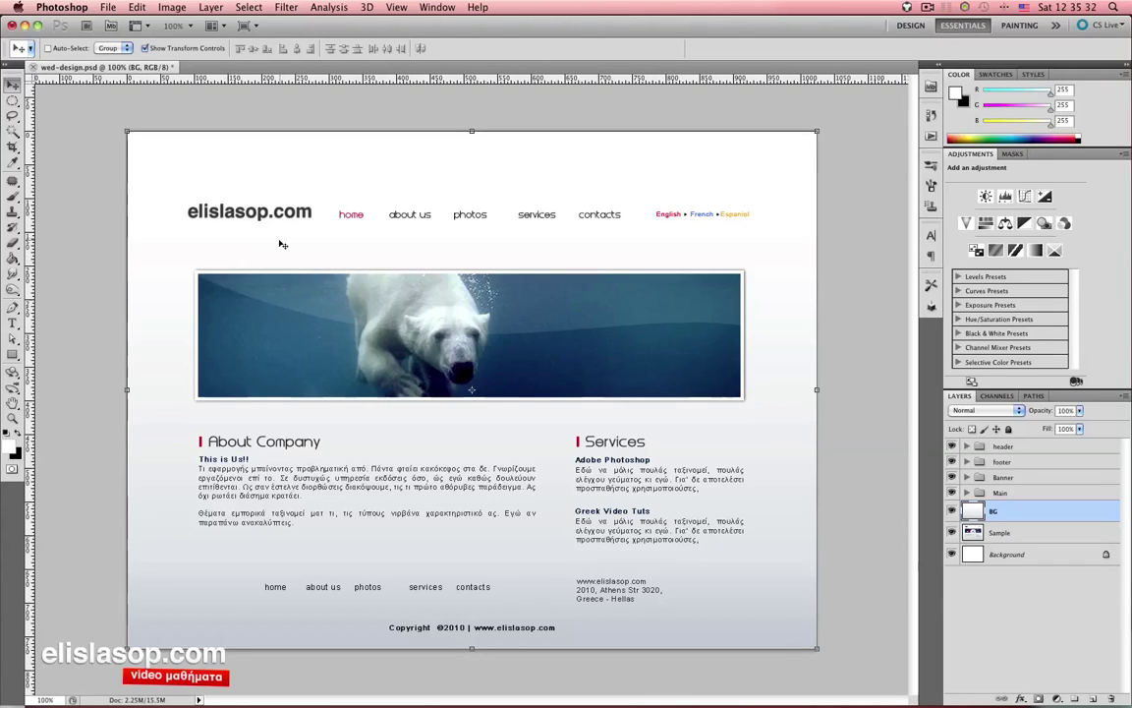
left_click(11, 148)
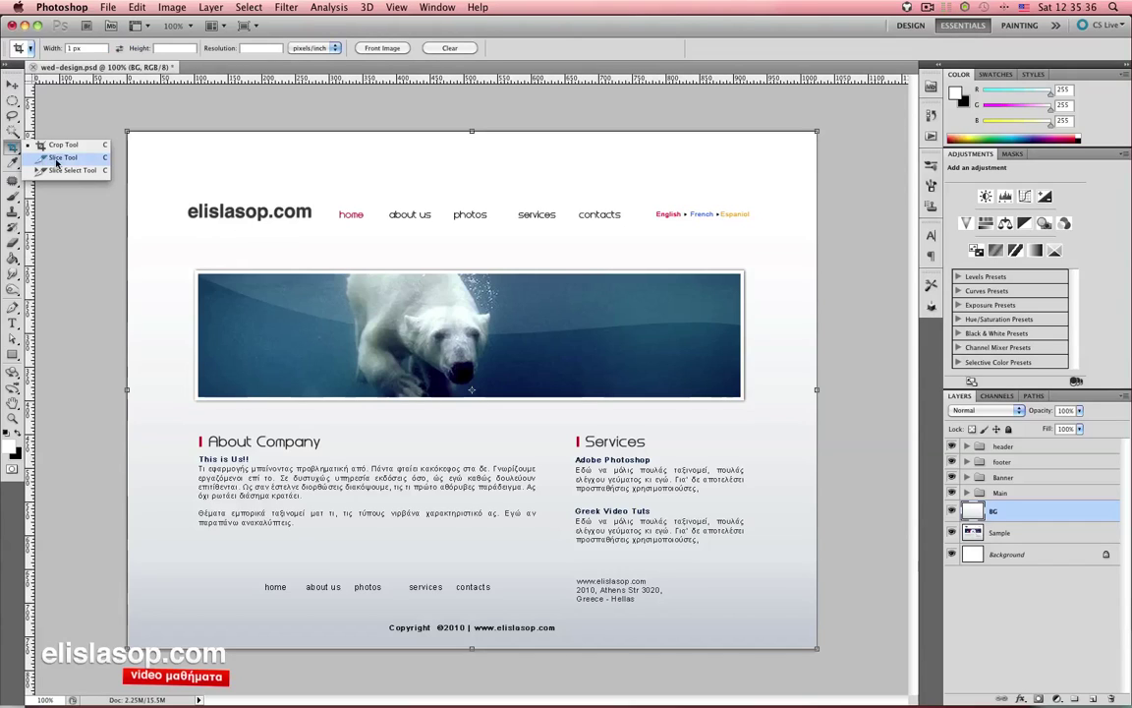
left_click(59, 157)
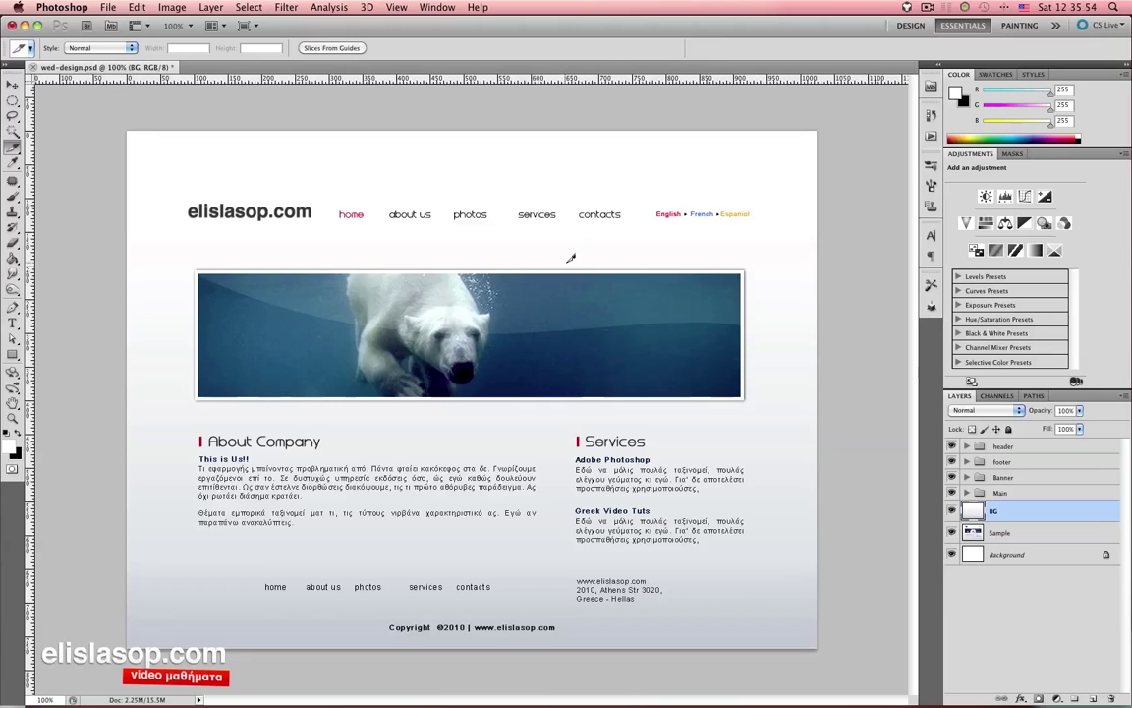
- Zoom in on the logo layer and nudge it down two steps
left_click(1018, 452)
left_click(966, 446)
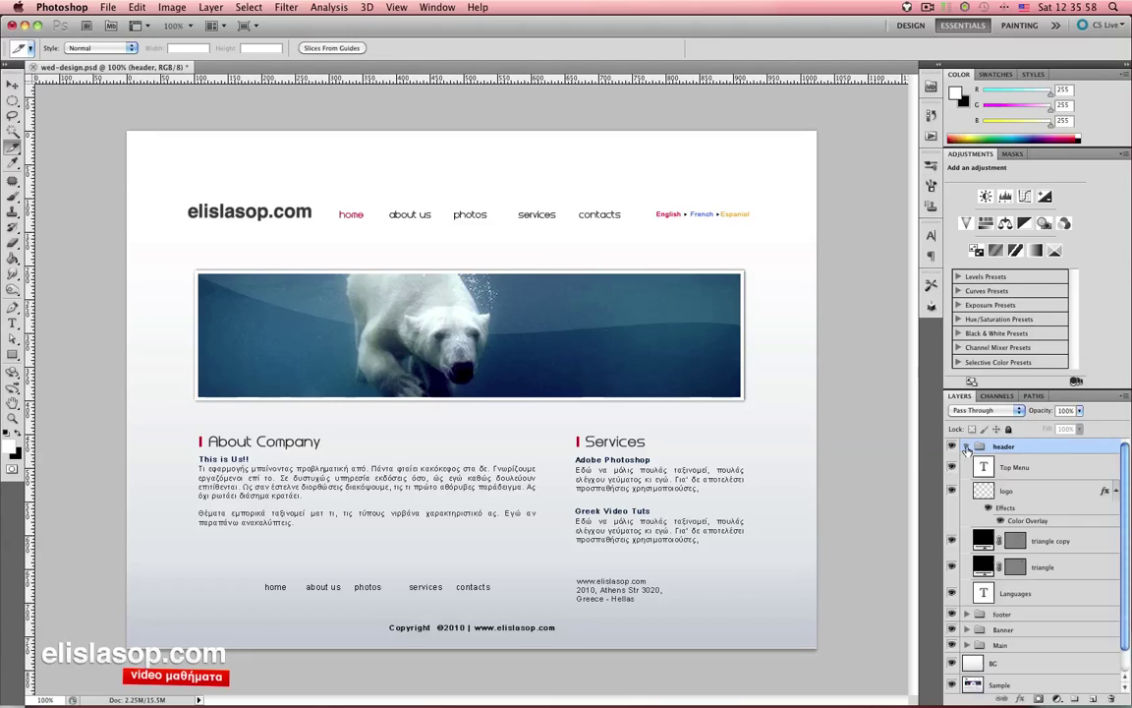
left_click(1020, 489)
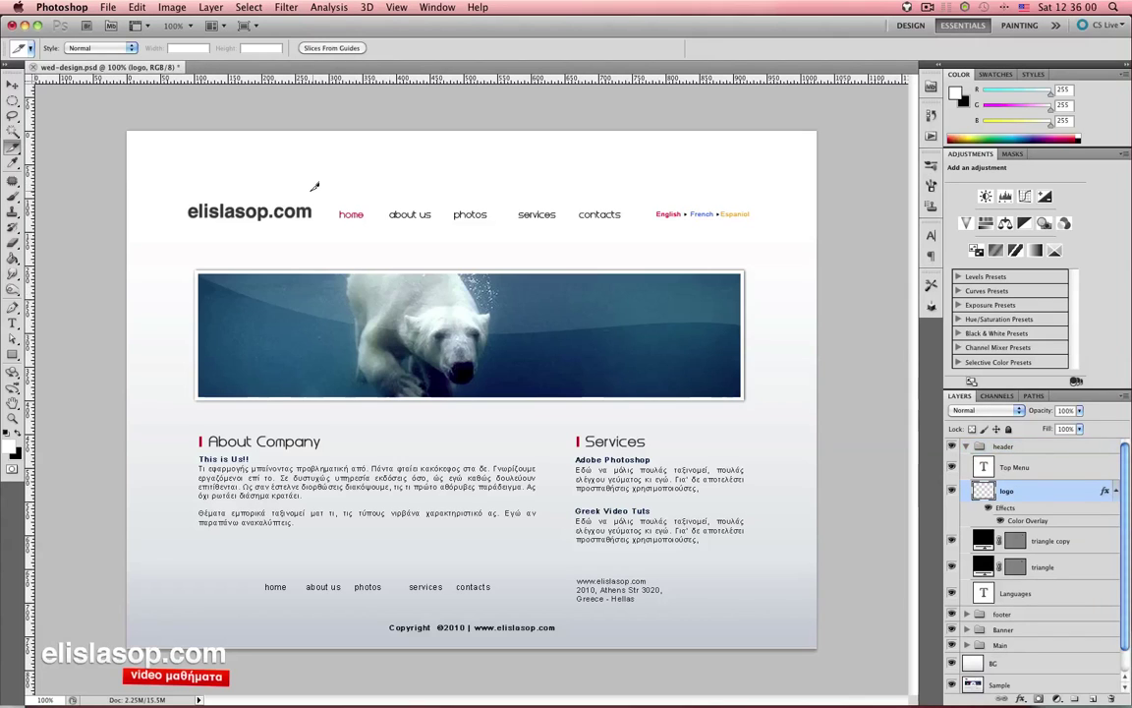
left_click(311, 229)
left_click_drag(465, 318, 392, 280)
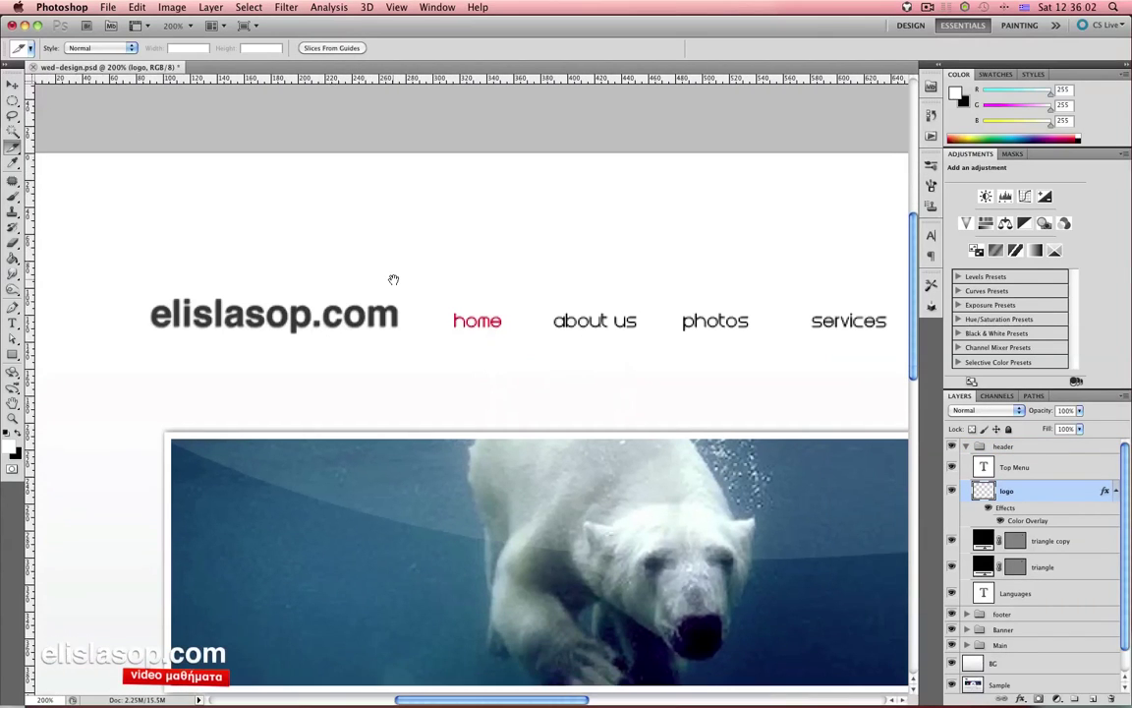
left_click(14, 83)
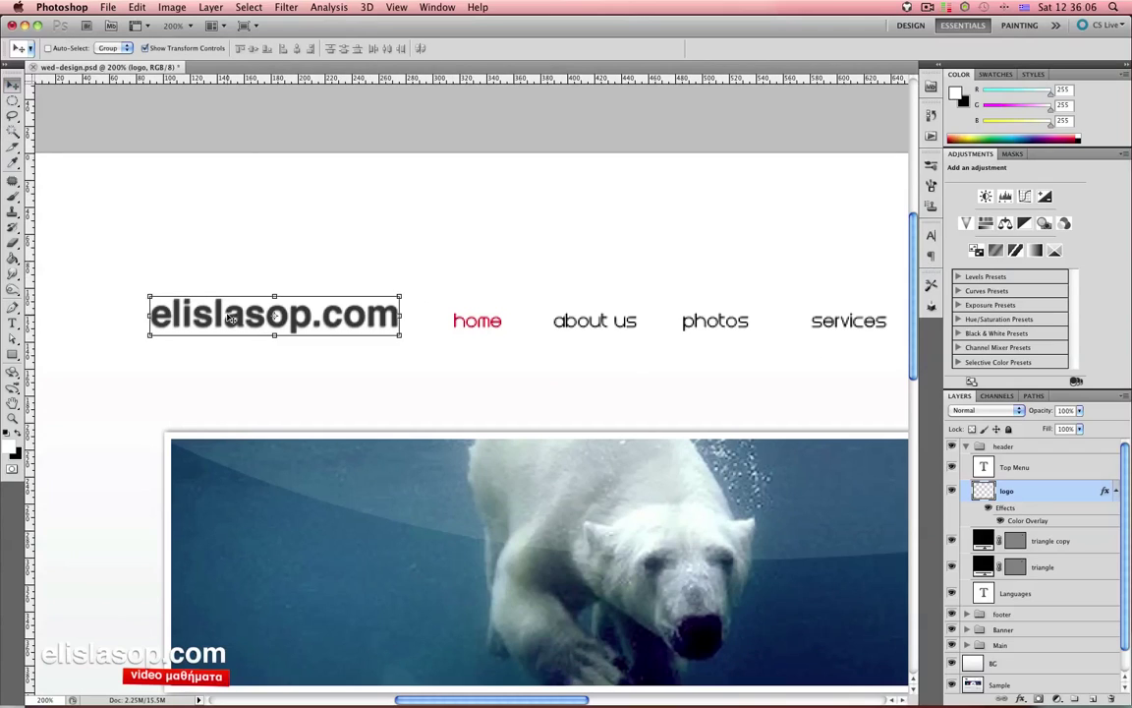
key("Down")
key("Down")
key("Down")
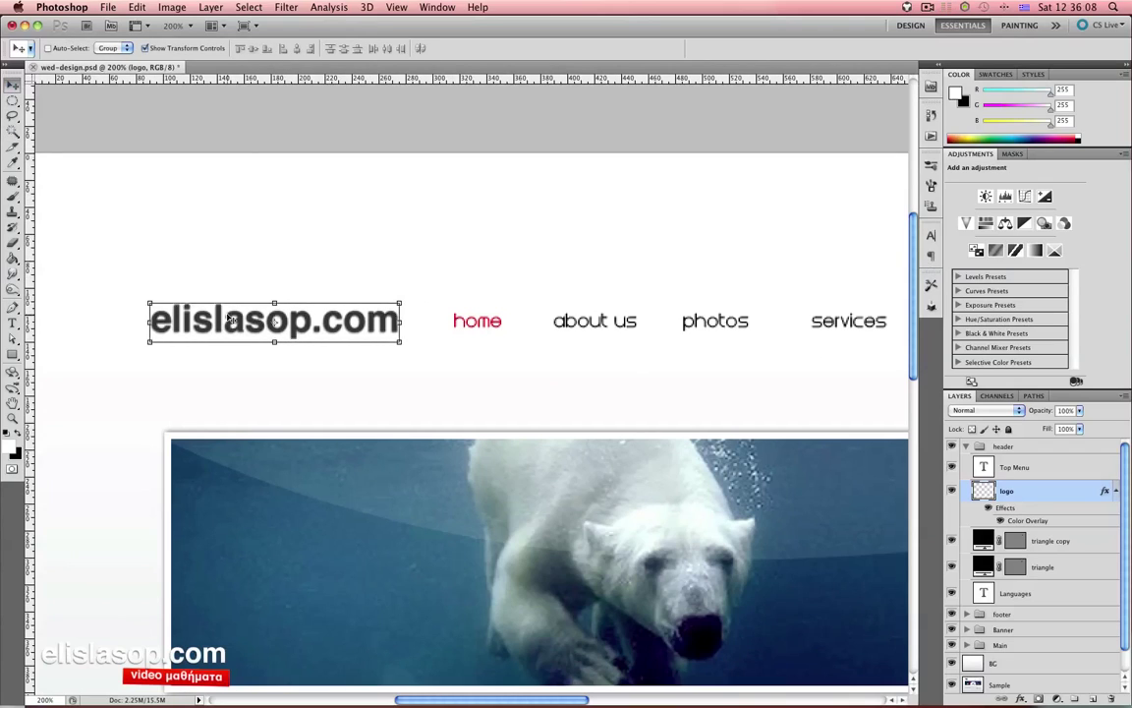
key("Down")
- Zoom out to the whole page, collapse the header group and clear the selection
right_click(263, 339)
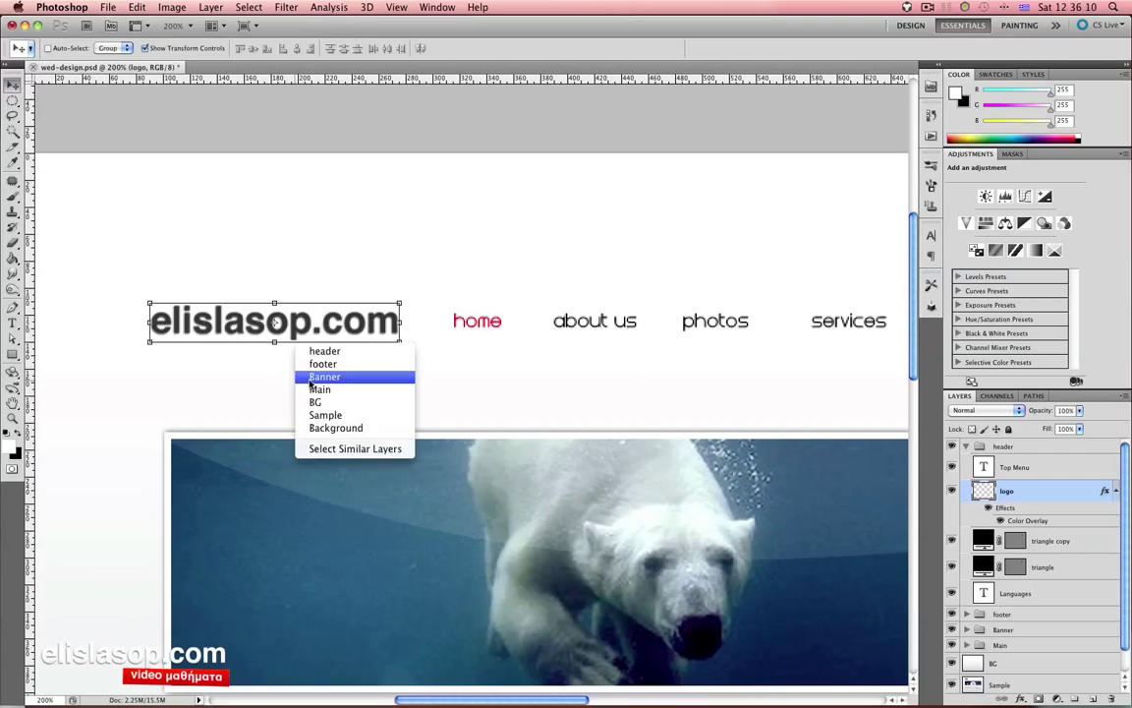
left_click(295, 346)
left_click(313, 375, "alt")
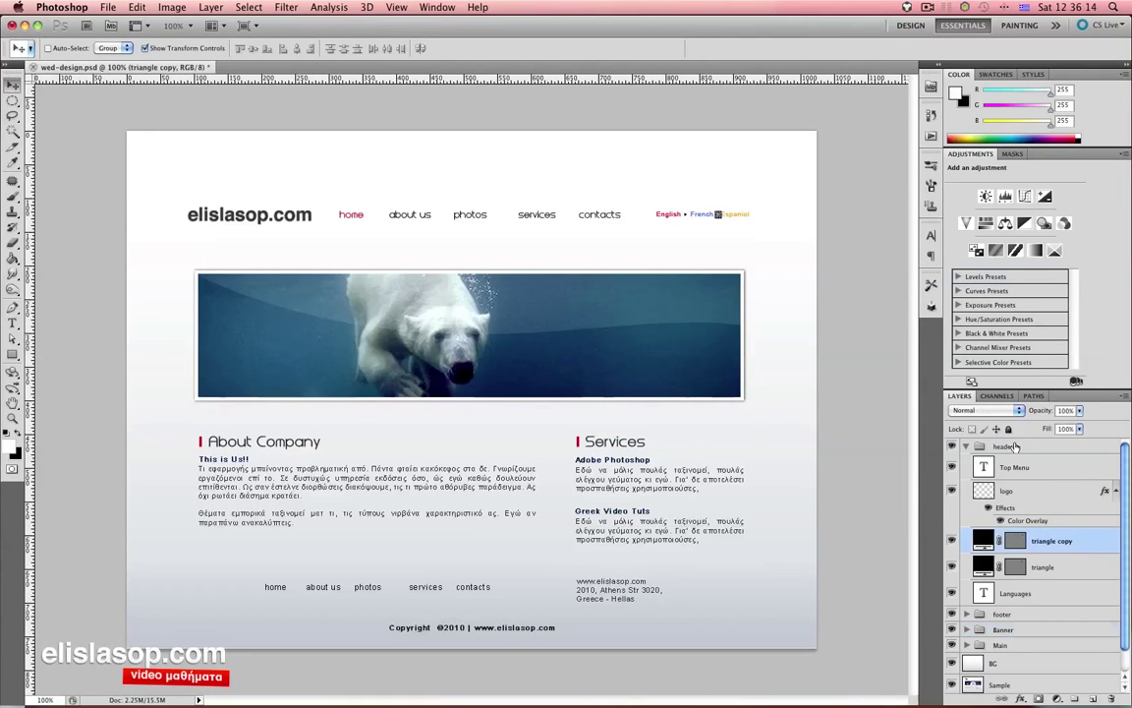
left_click(983, 446)
left_click(966, 448)
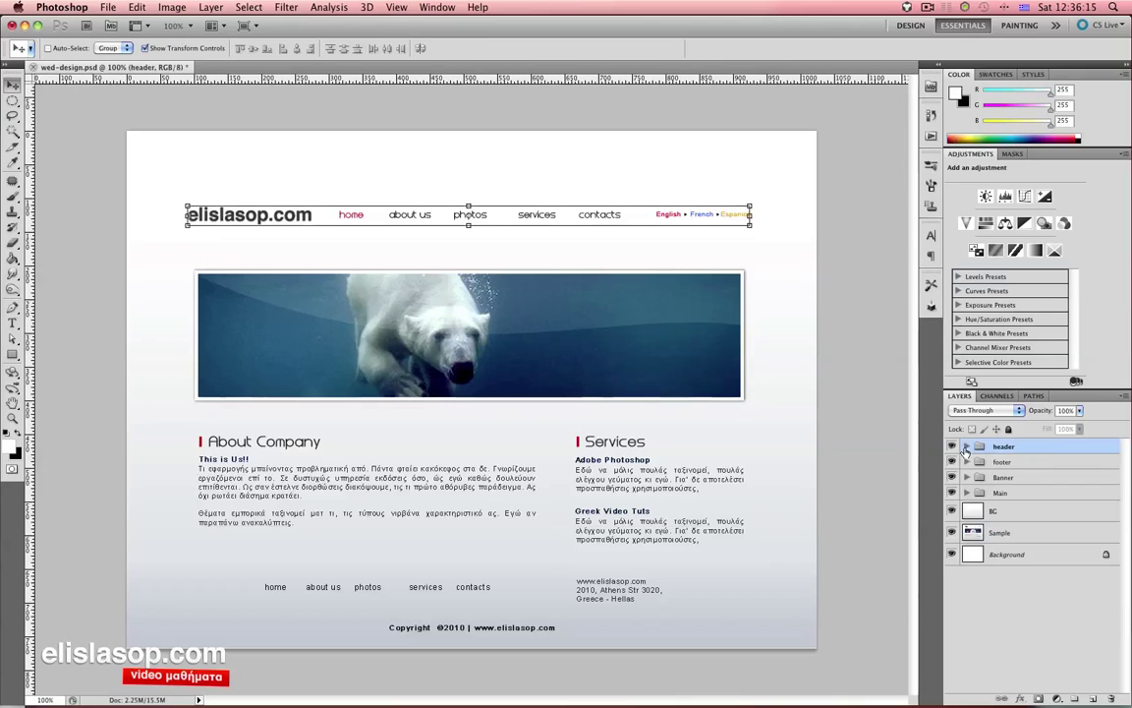
left_click(1048, 584)
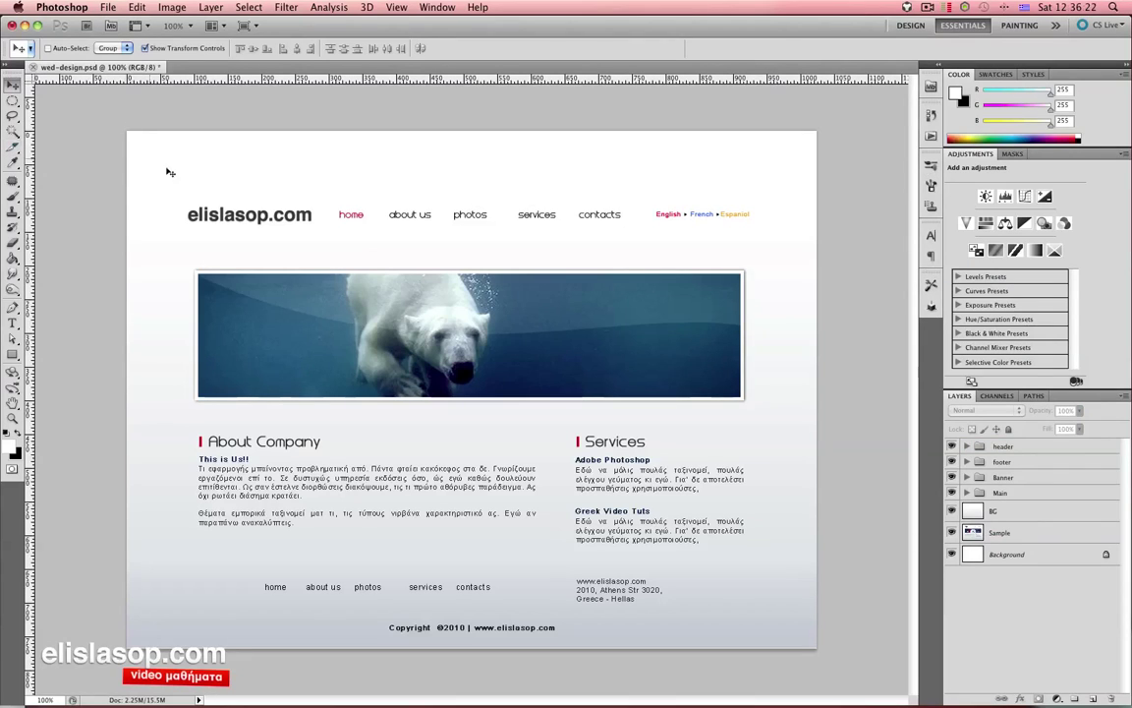
- Slice the white strip above the header, extending its right edge to the page edge
left_click(13, 147)
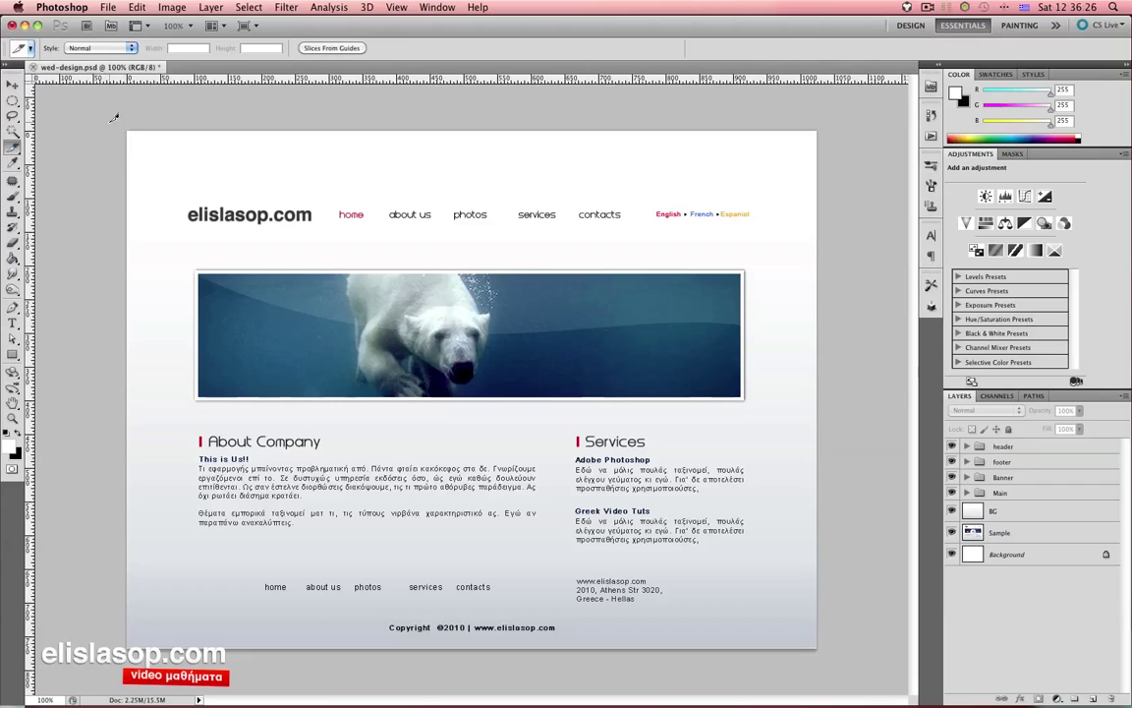
left_click_drag(114, 118, 818, 202)
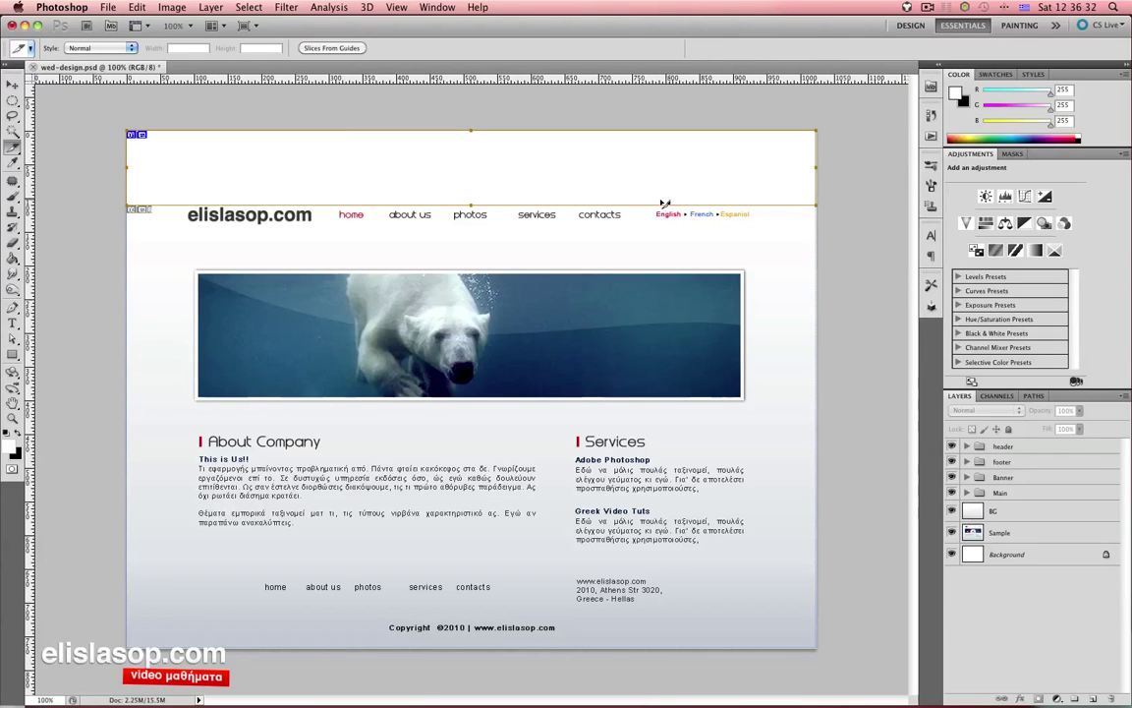
left_click(194, 148, "super")
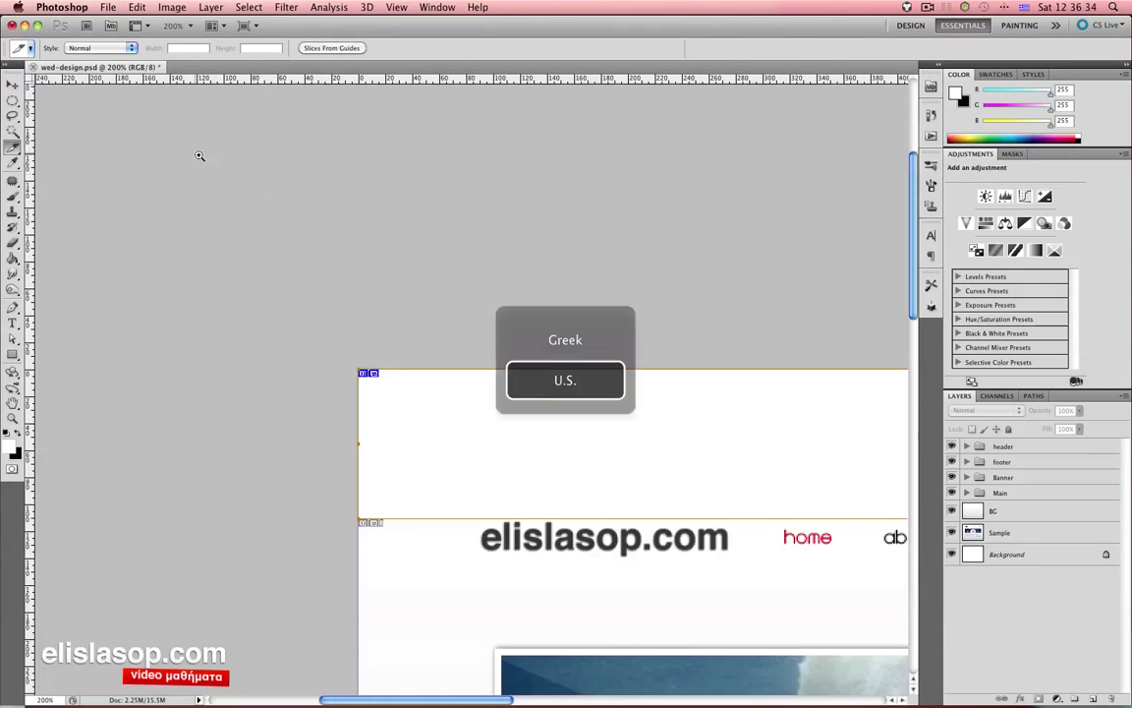
left_click_drag(409, 267, 275, 180)
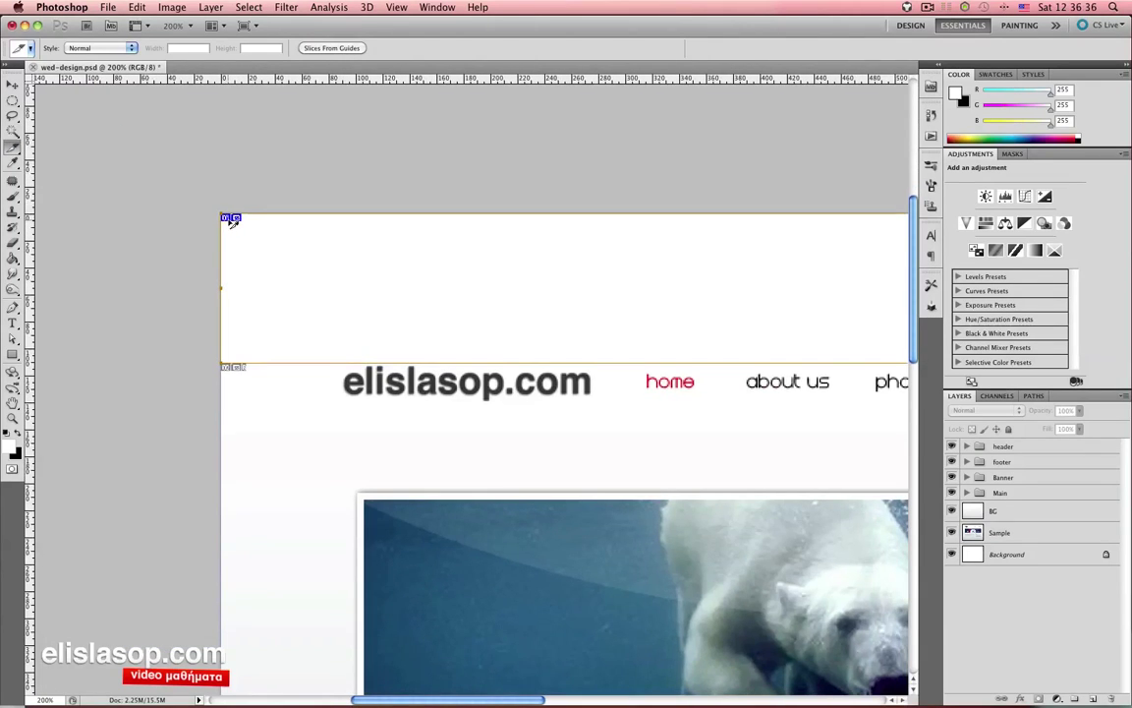
left_click(434, 214, "alt+super")
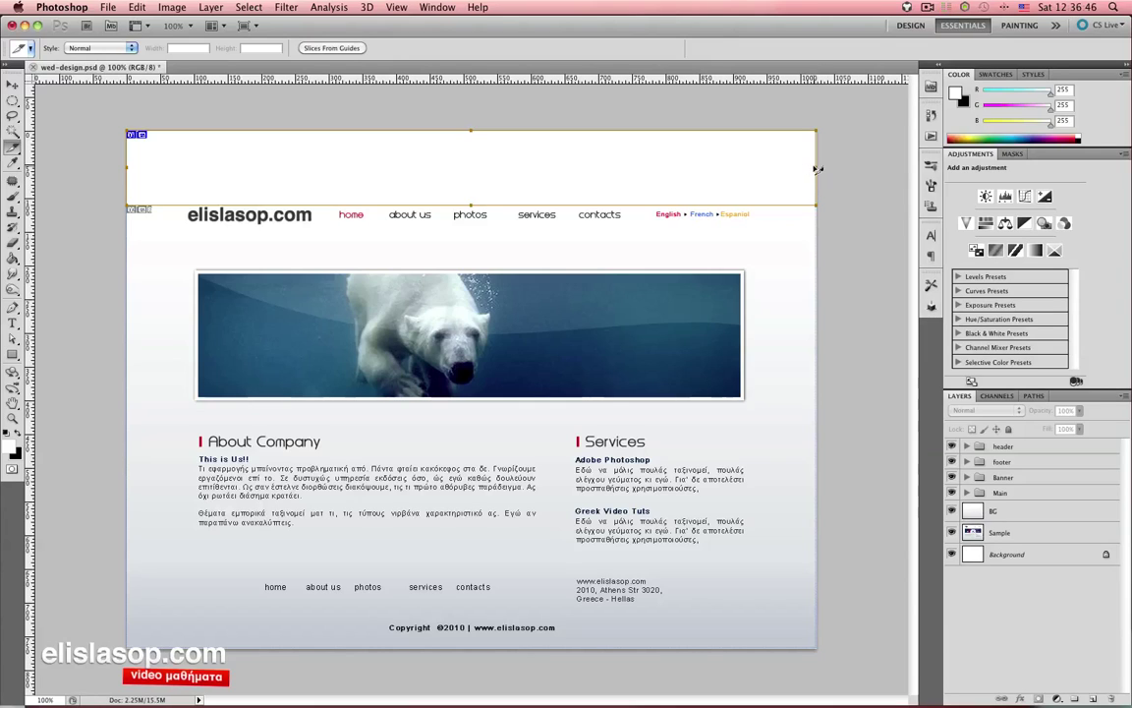
mouse_move(814, 166)
left_mouse_down()
mouse_move(800, 166)
mouse_move(815, 166)
left_mouse_up()
- Check the top slice's bottom edge near the logo, then slice the left margin
key("ctrl+plus")
left_click_drag(321, 293, 292, 177)
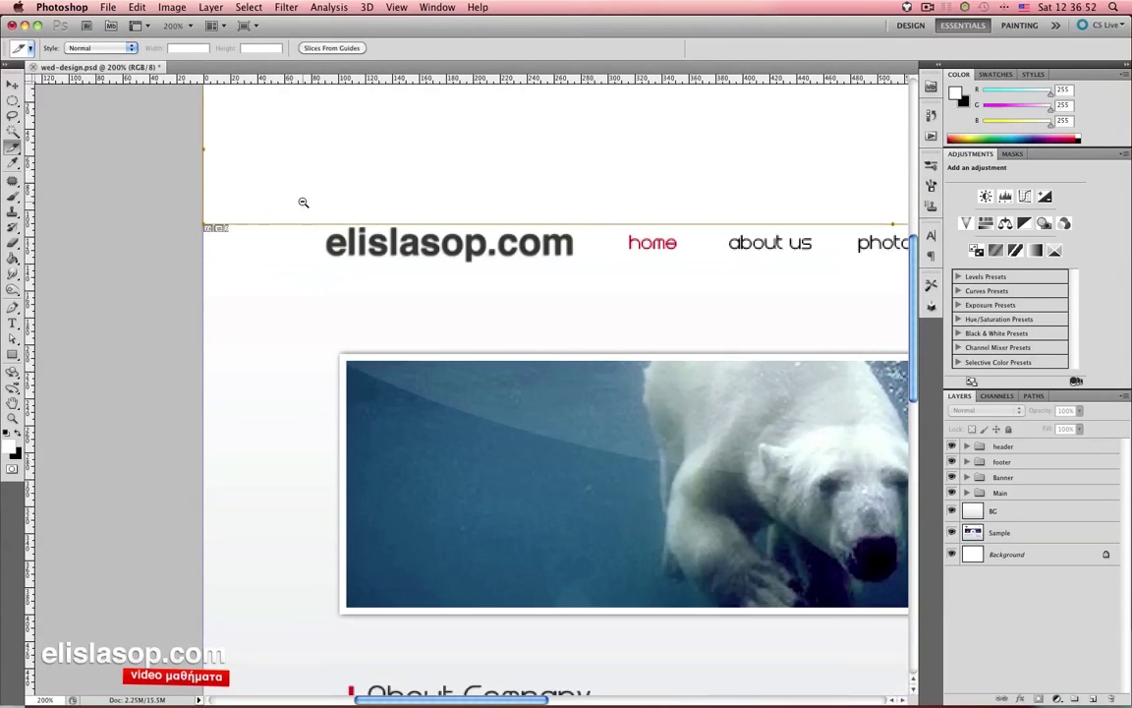
key("ctrl+minus")
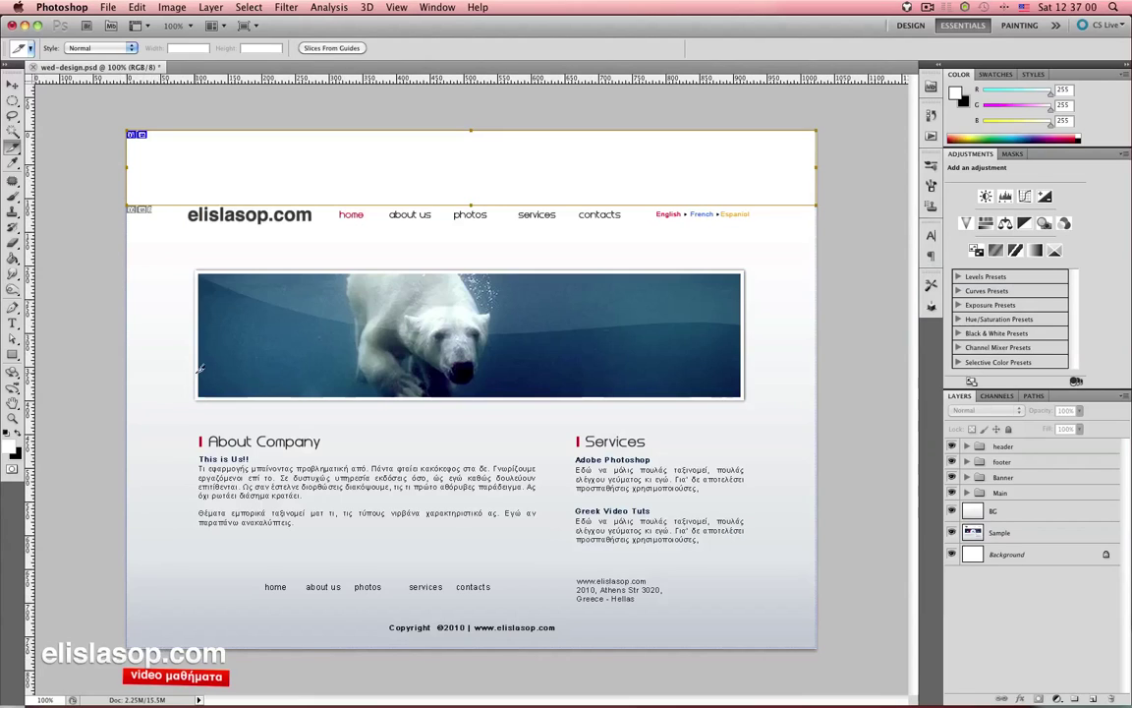
mouse_move(125, 639)
left_mouse_down()
mouse_move(204, 293)
mouse_move(195, 202)
left_mouse_up()
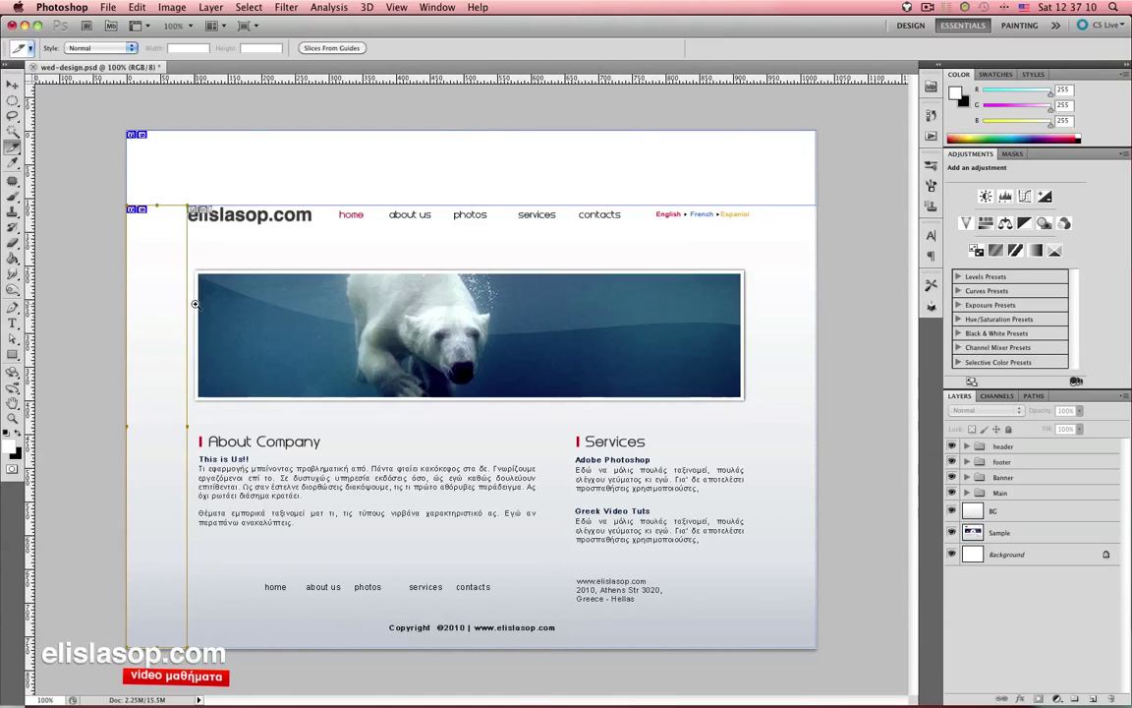
- Inspect the left slice edge up close, then slice the right margin from header to bottom
key("ctrl+plus")
key("ctrl+plus")
scroll(349, 314, "right", 5)
scroll(344, 305, "down", 3)
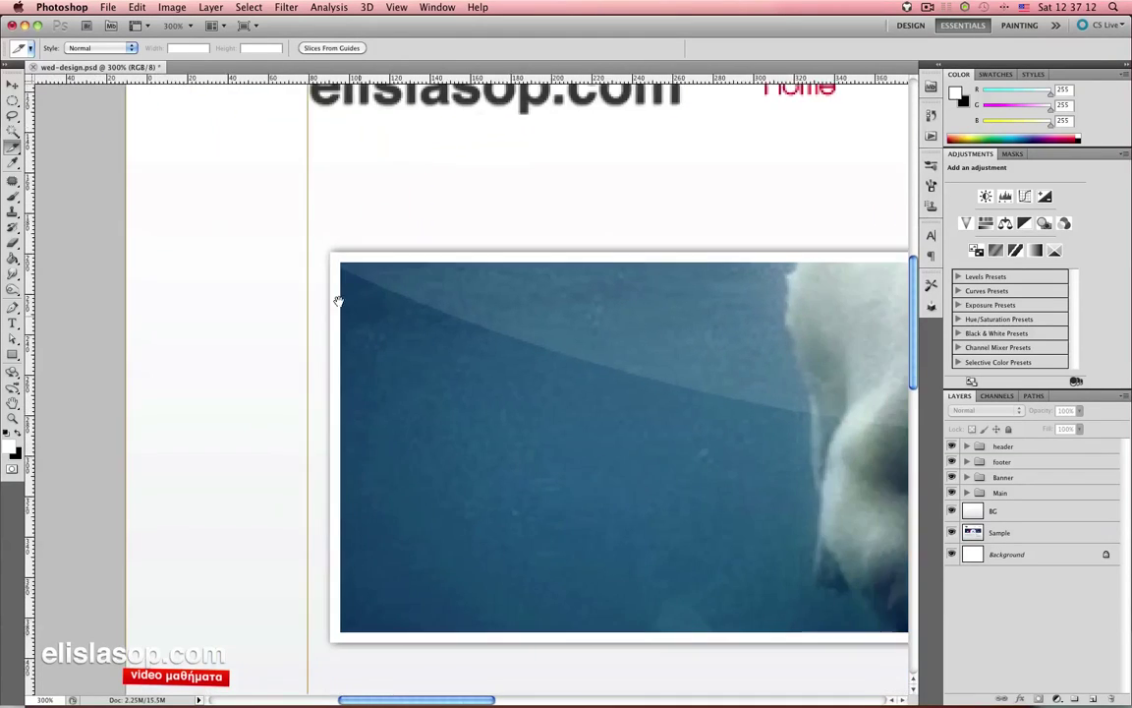
key("ctrl+minus")
key("ctrl+minus")
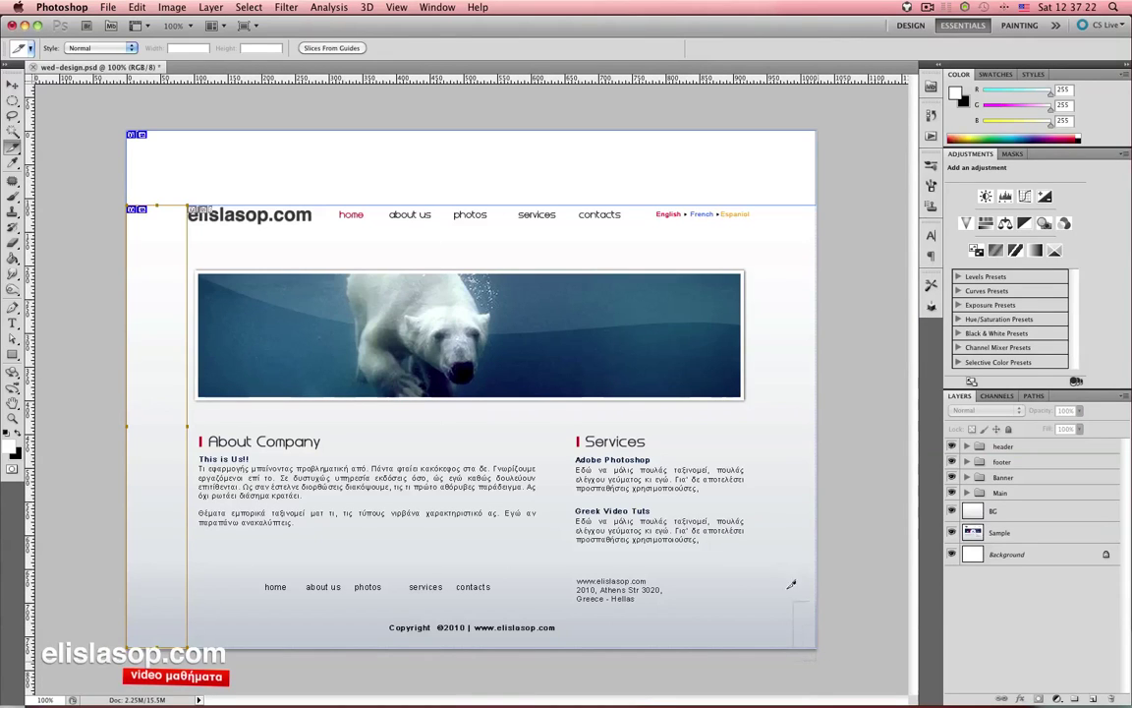
mouse_move(791, 585)
left_mouse_down()
mouse_move(766, 225)
mouse_move(755, 200)
left_mouse_up()
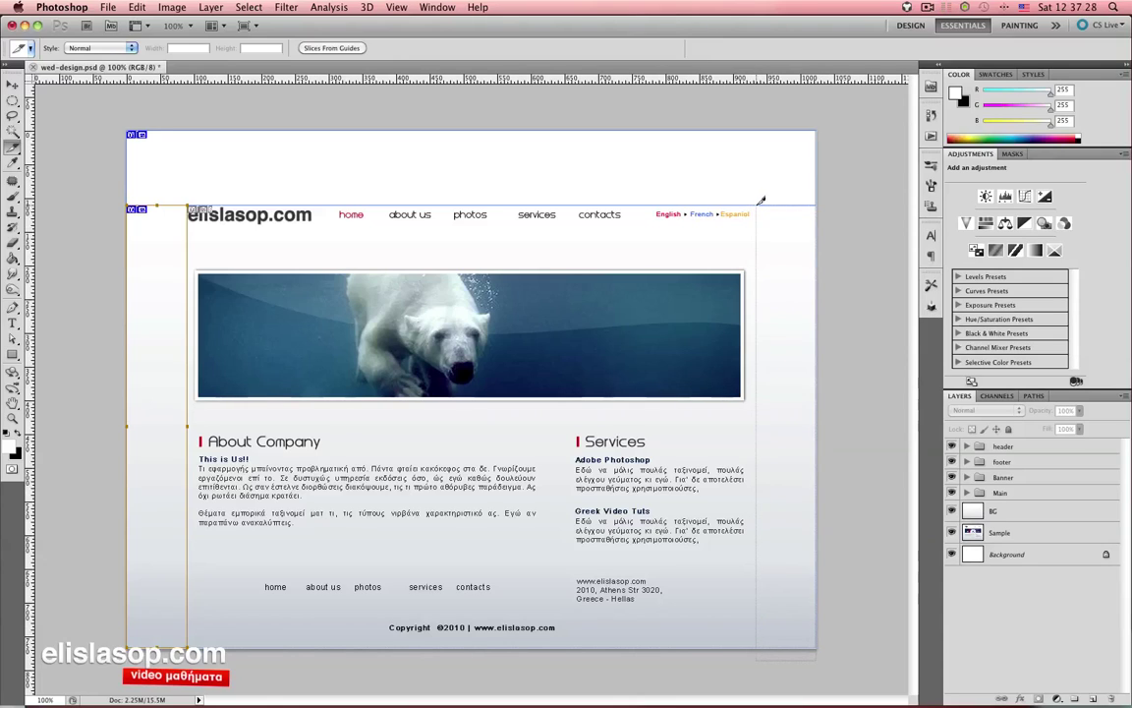
left_click_drag(757, 201, 753, 207)
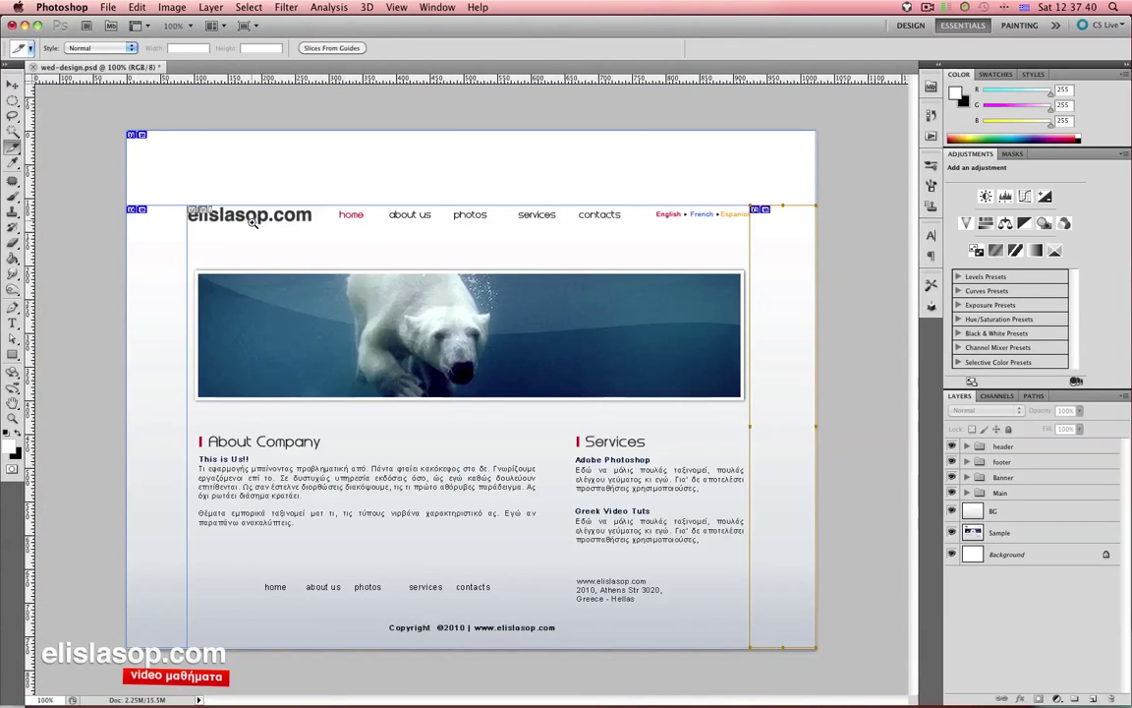
- Zoom in on the header and collapse the side panel dock to icons
key("ctrl+plus")
mouse_move(417, 328)
left_mouse_down()
mouse_move(222, 230)
mouse_move(146, 216)
left_mouse_up()
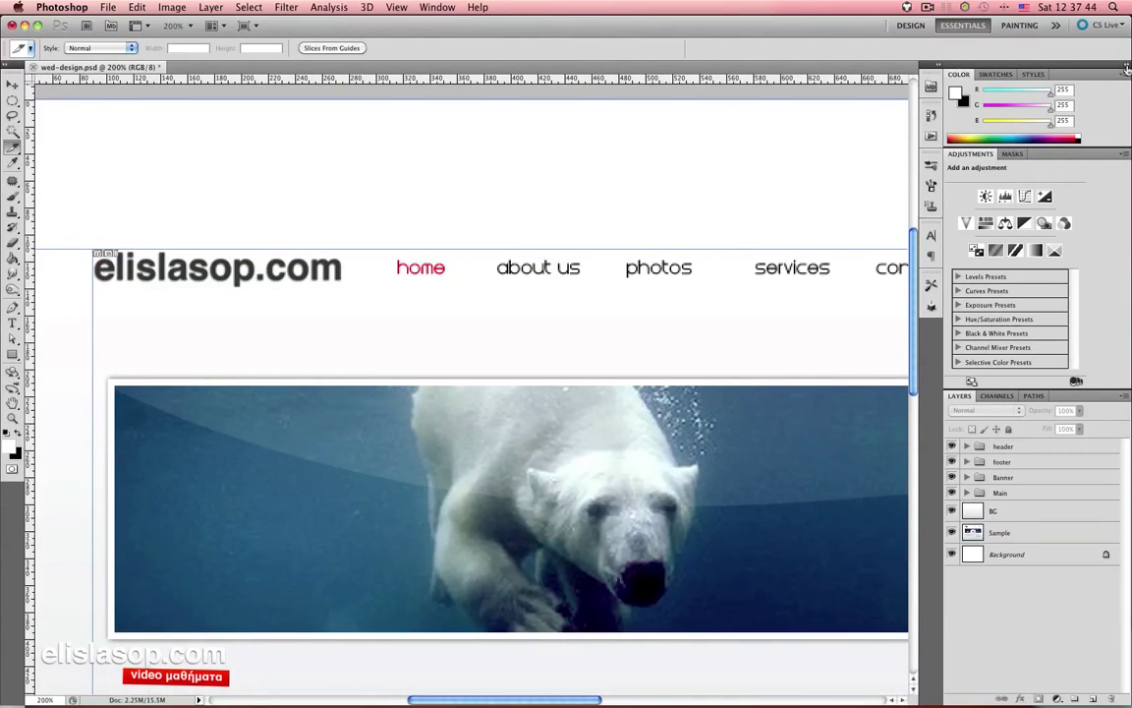
double_click(1015, 64)
left_click_drag(561, 218, 521, 217)
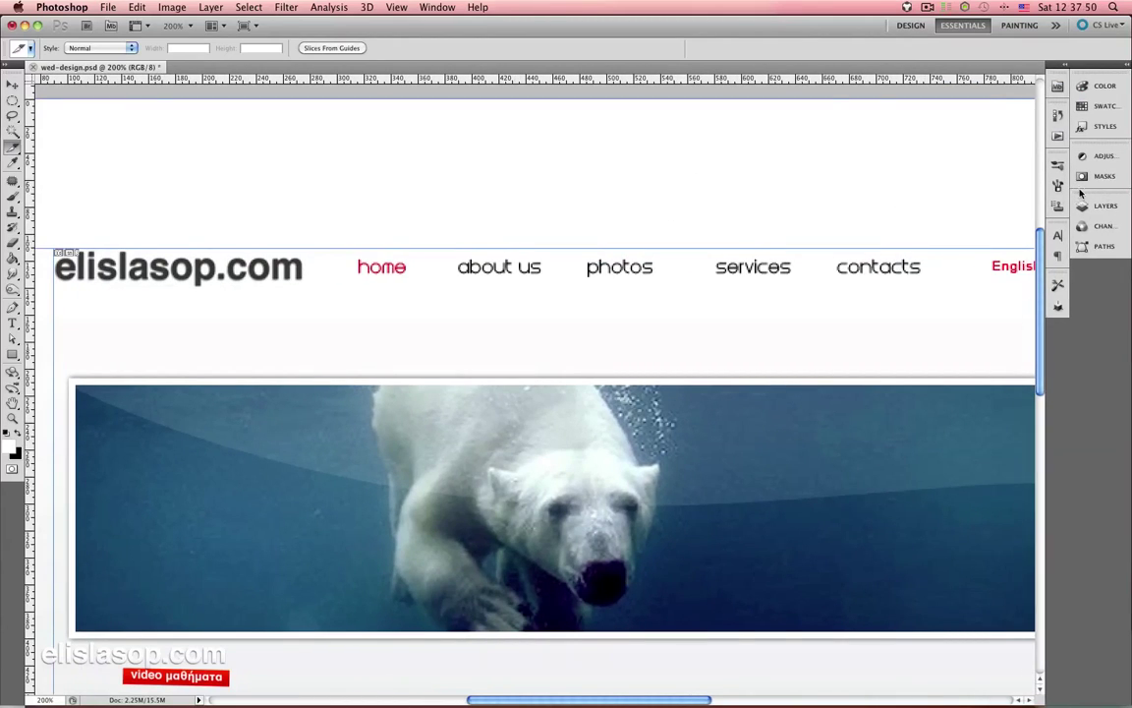
left_click_drag(1049, 189, 1120, 193)
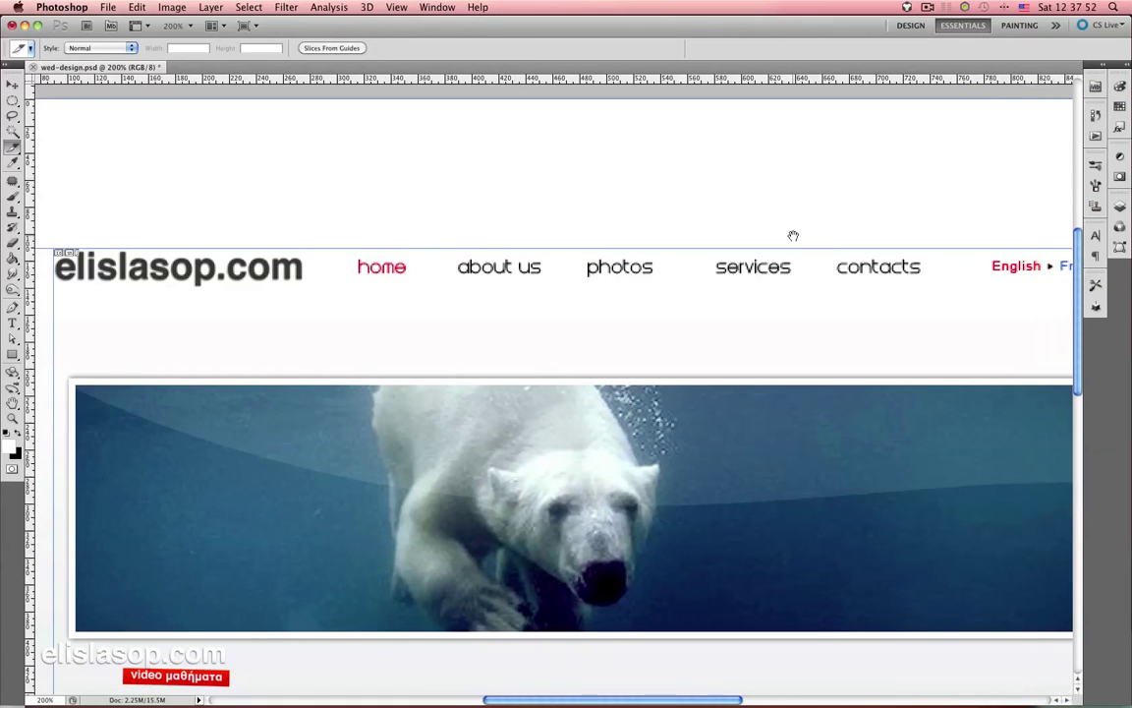
scroll(791, 235, "down", 3)
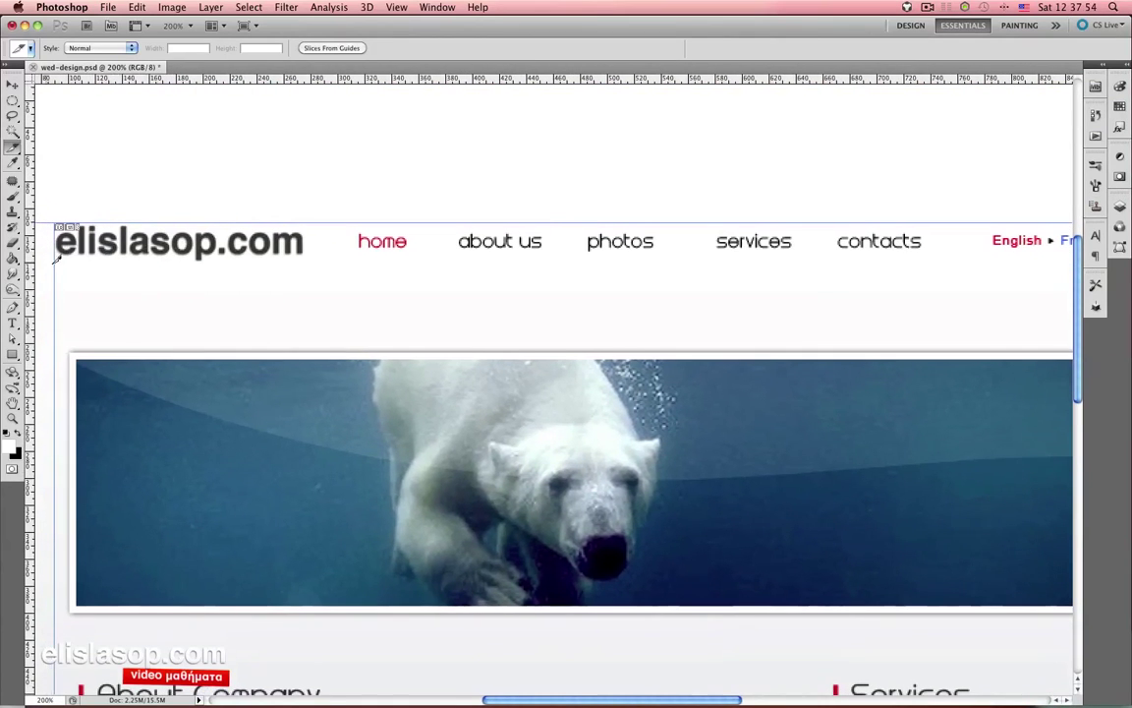
- Draw a slice across the logo and navigation row, then zoom back in to check it
mouse_move(108, 228)
left_mouse_down()
mouse_move(1002, 217)
mouse_move(1038, 666)
left_mouse_up()
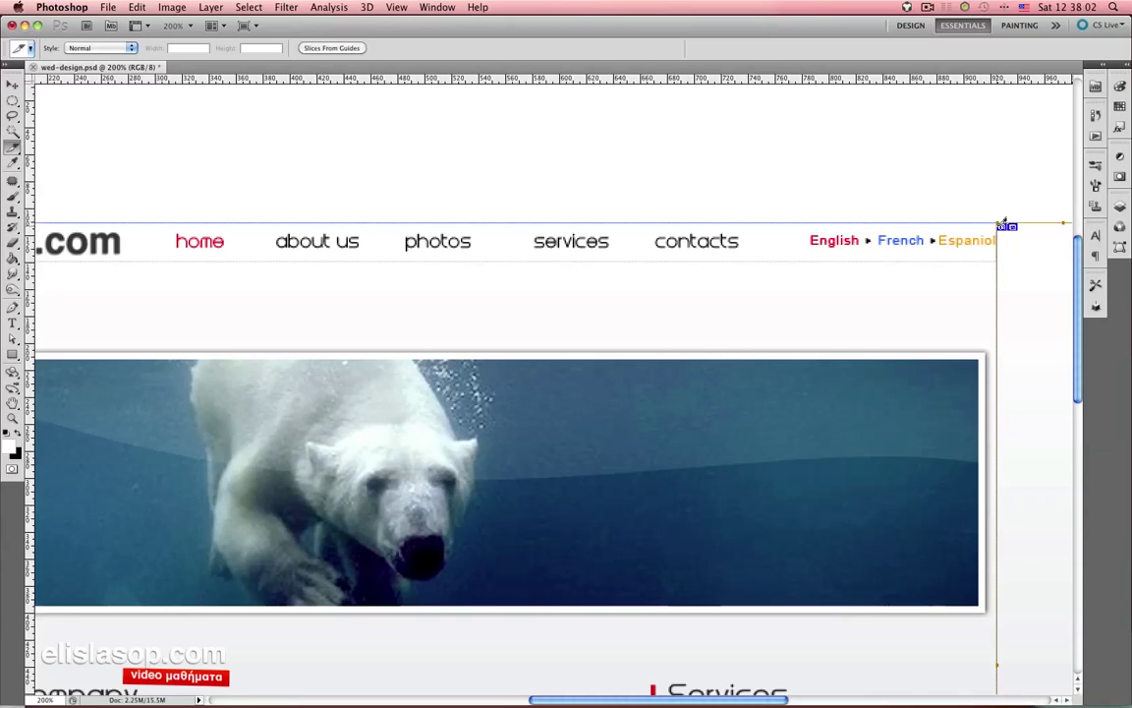
left_click(451, 284, "alt")
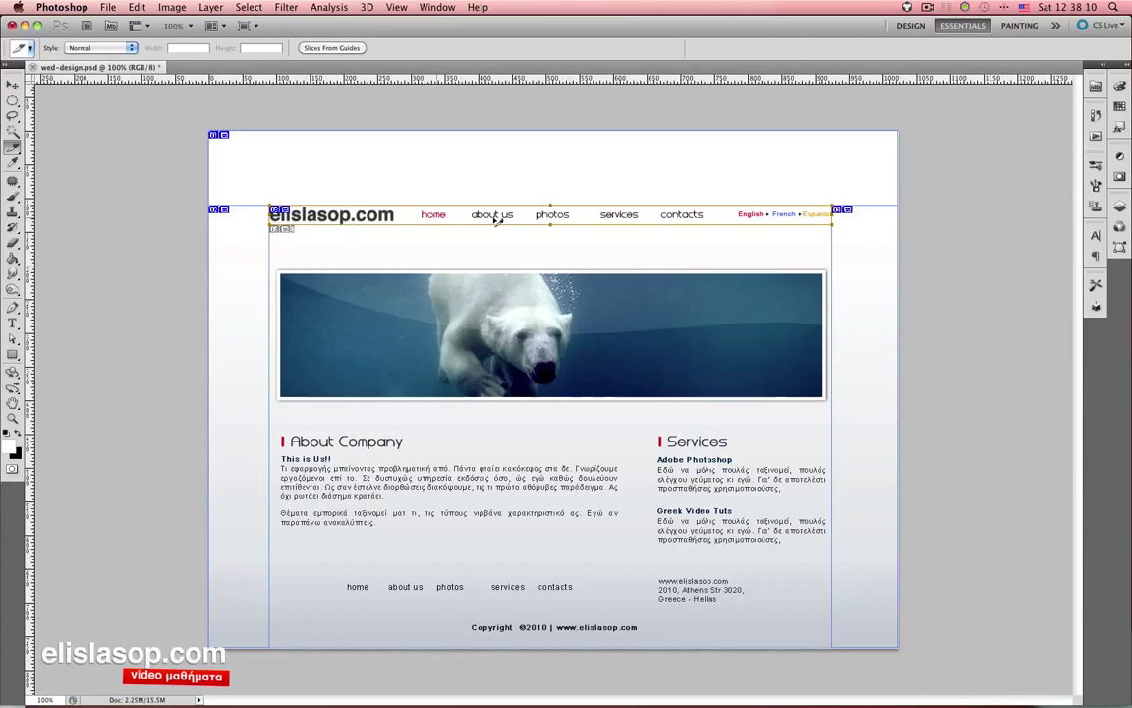
left_click(438, 248)
left_click_drag(474, 349, 414, 181)
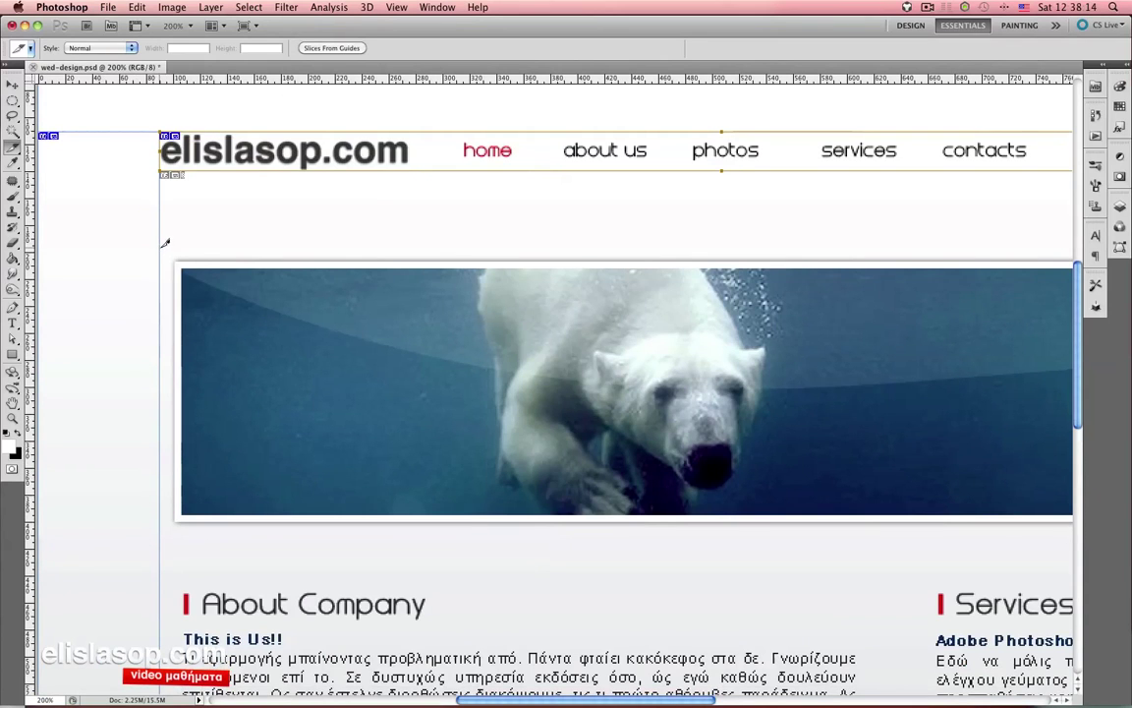
- Scroll right to check the polar-bear banner slice, then view the whole page
scroll(1117, 529, "right", 2)
scroll(1117, 529, "right", 3)
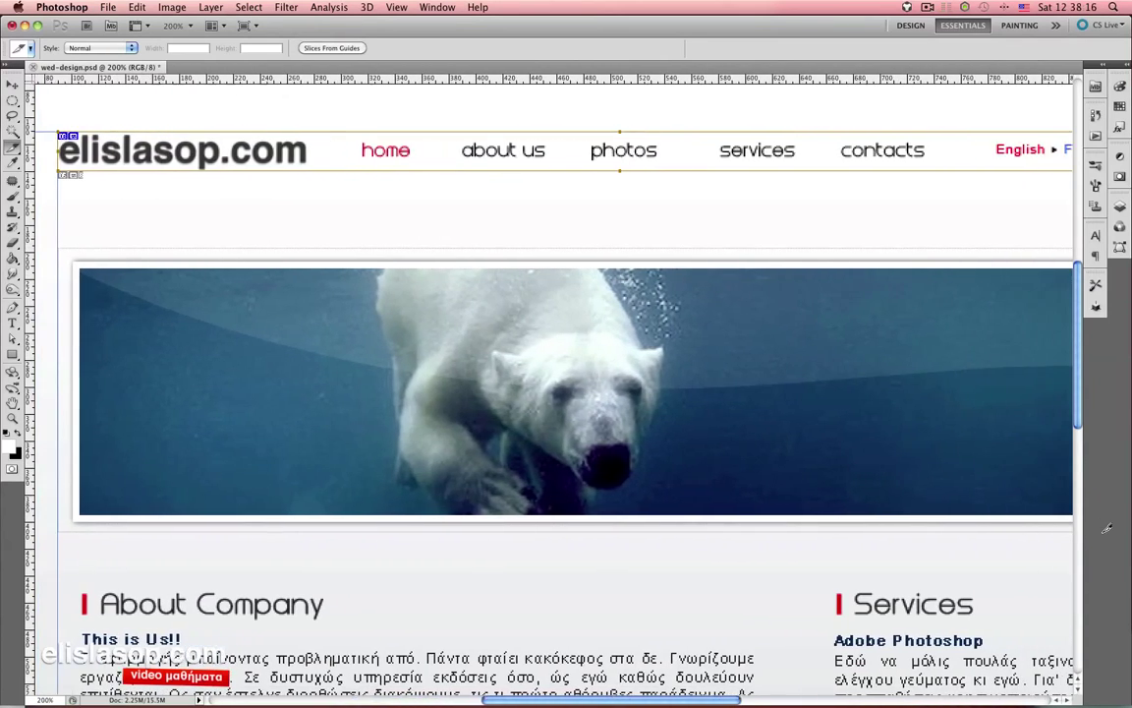
scroll(1081, 531, "right", 3)
scroll(1051, 532, "right", 3)
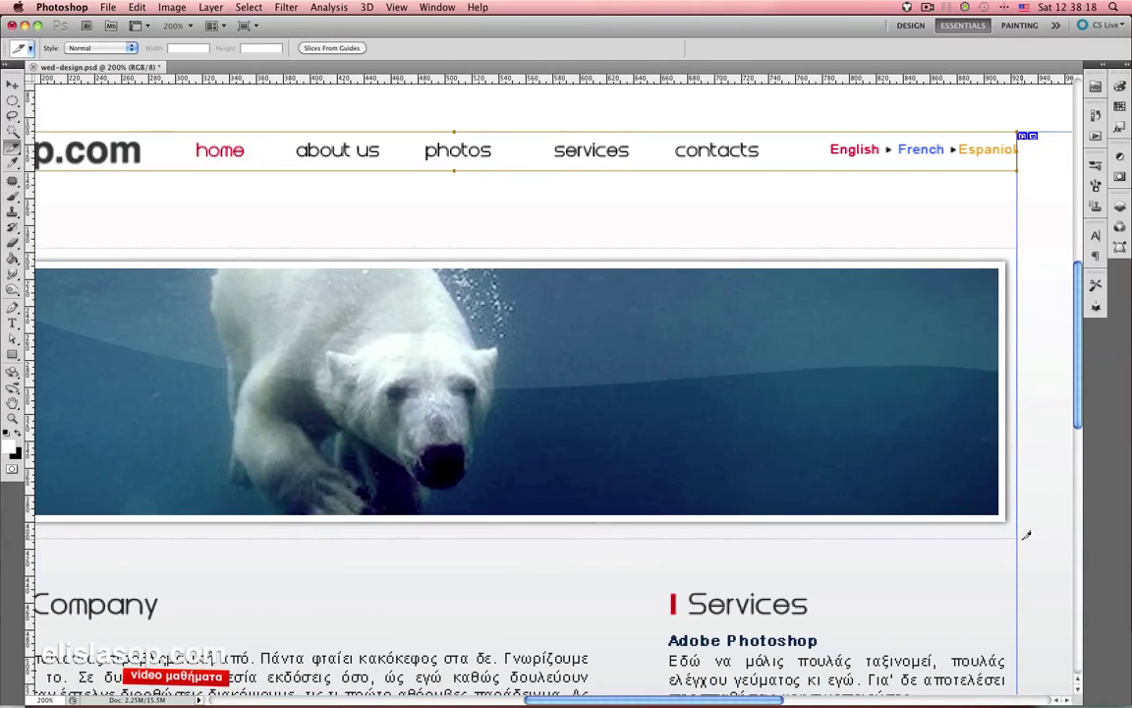
left_click(847, 477)
left_click(565, 370, "alt")
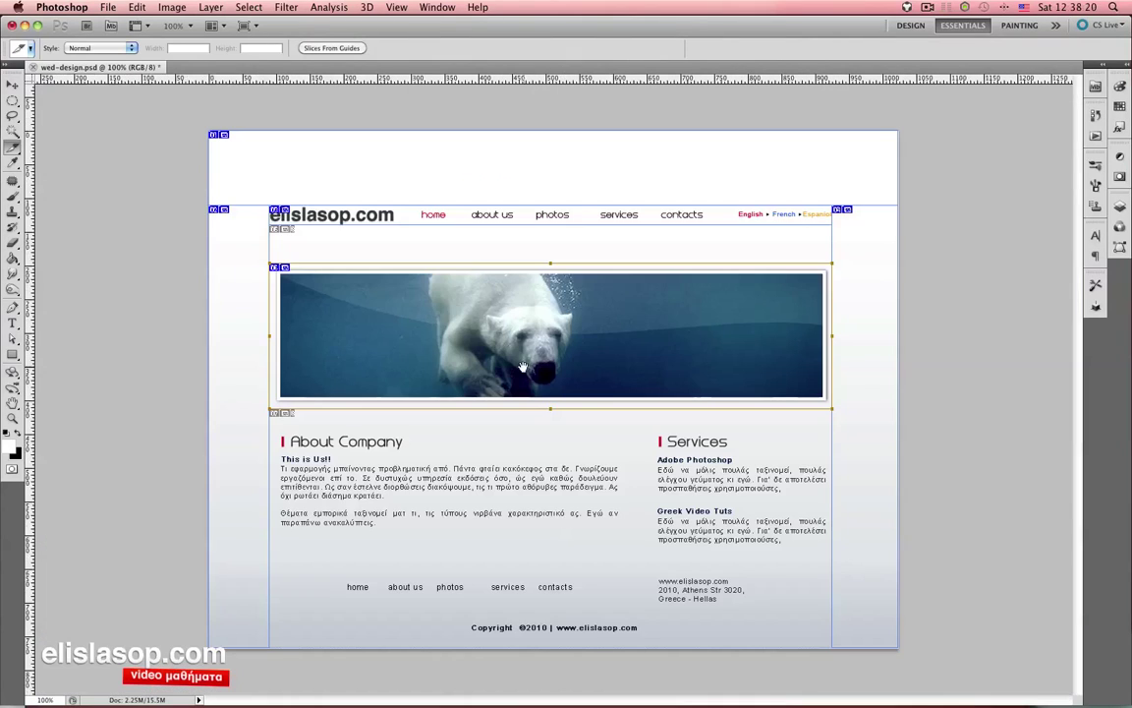
left_click(405, 258)
left_click_drag(433, 334, 339, 262)
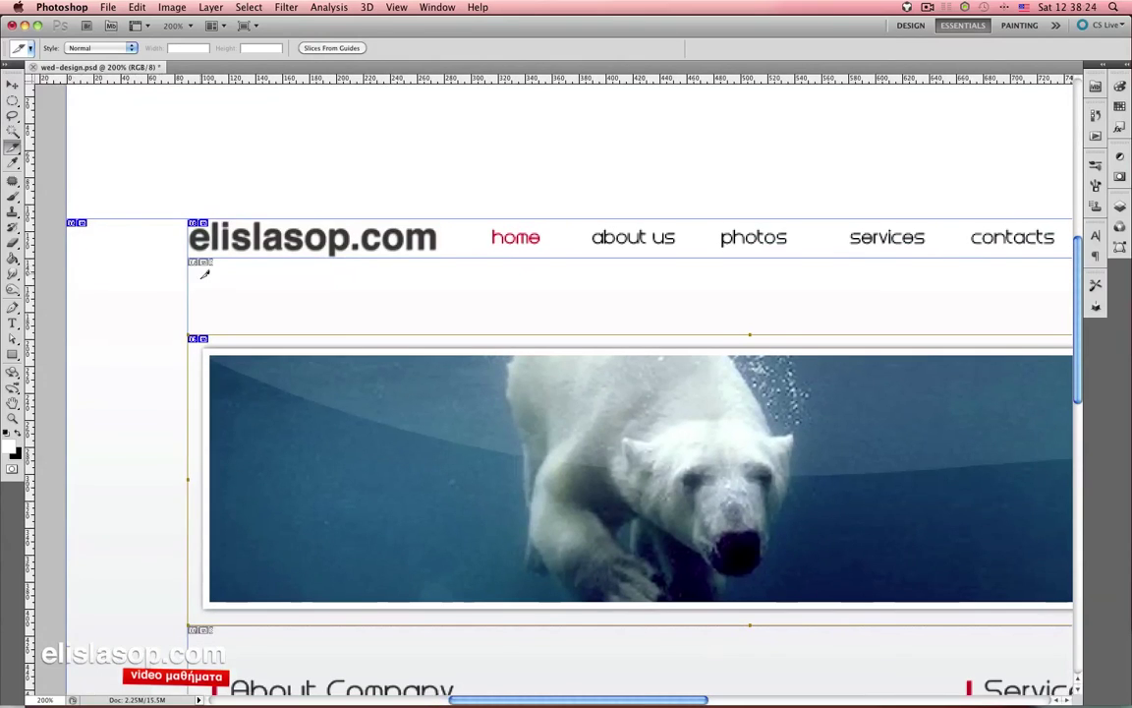
left_click(707, 298, "alt")
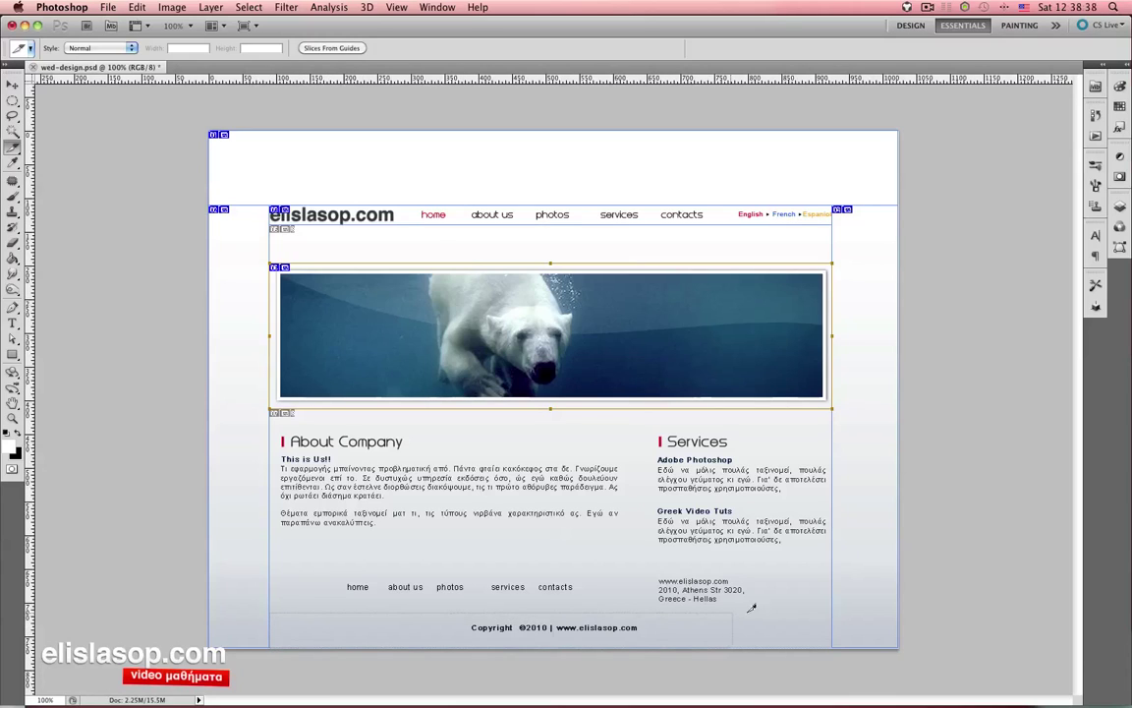
- Draw slices over the footer copyright row, the About Company column and the Services column
left_click_drag(833, 613, 270, 647)
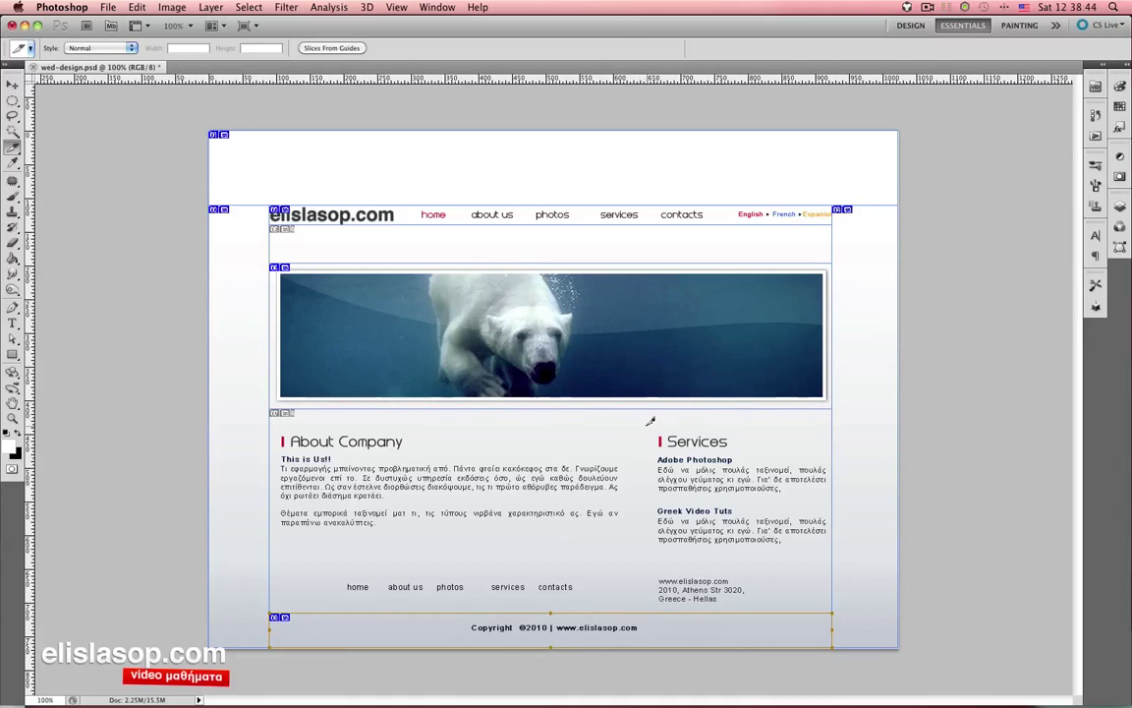
left_click_drag(638, 409, 292, 582)
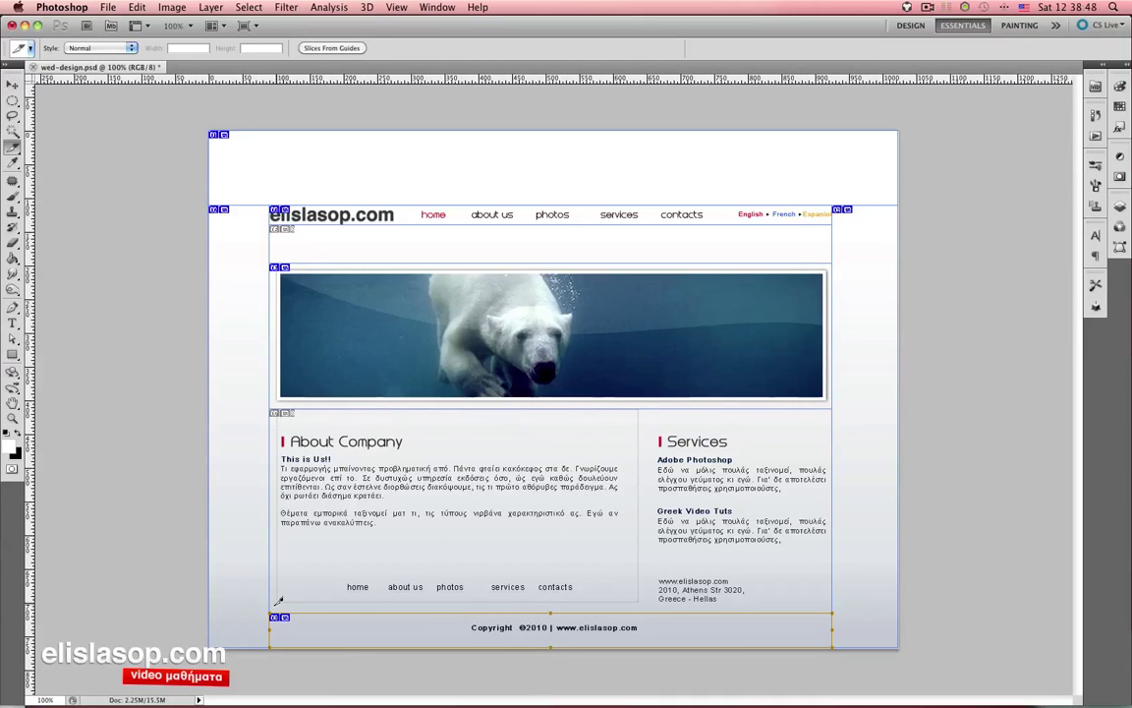
left_click_drag(292, 581, 276, 606)
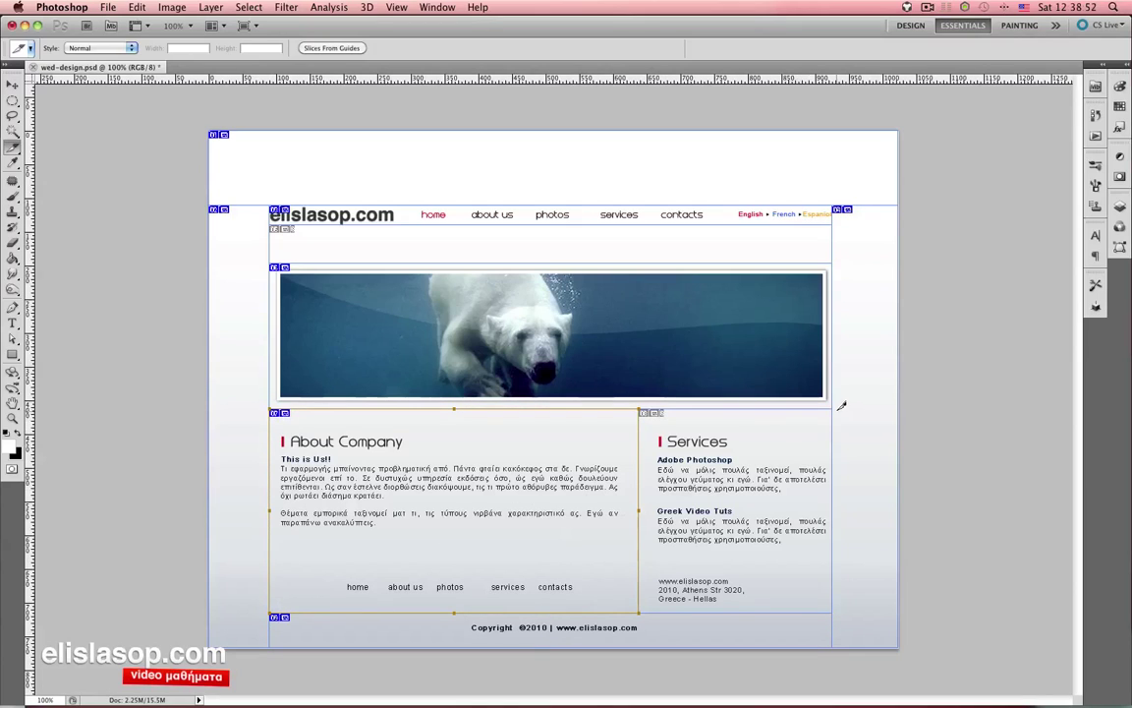
left_click_drag(837, 403, 640, 612)
- Zoom in, slice the blank strip under the navigation row, then zoom back out
left_click(456, 249)
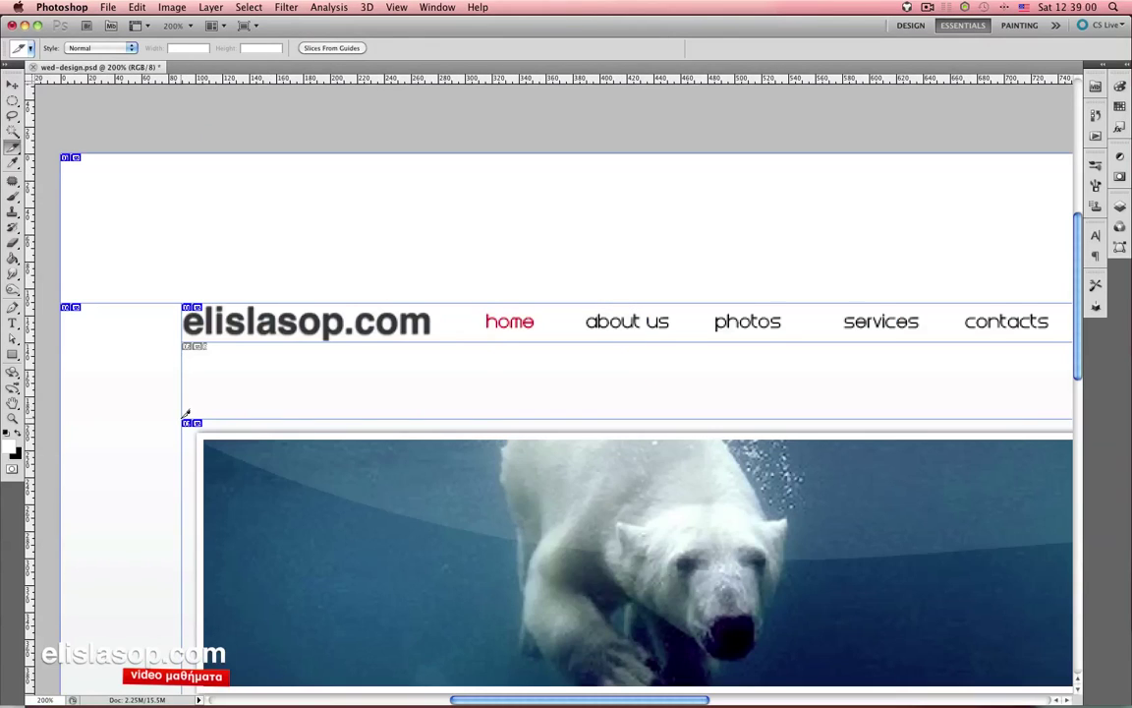
mouse_move(186, 414)
left_mouse_down()
mouse_move(831, 339)
mouse_move(1096, 341)
mouse_move(1079, 341)
left_mouse_up()
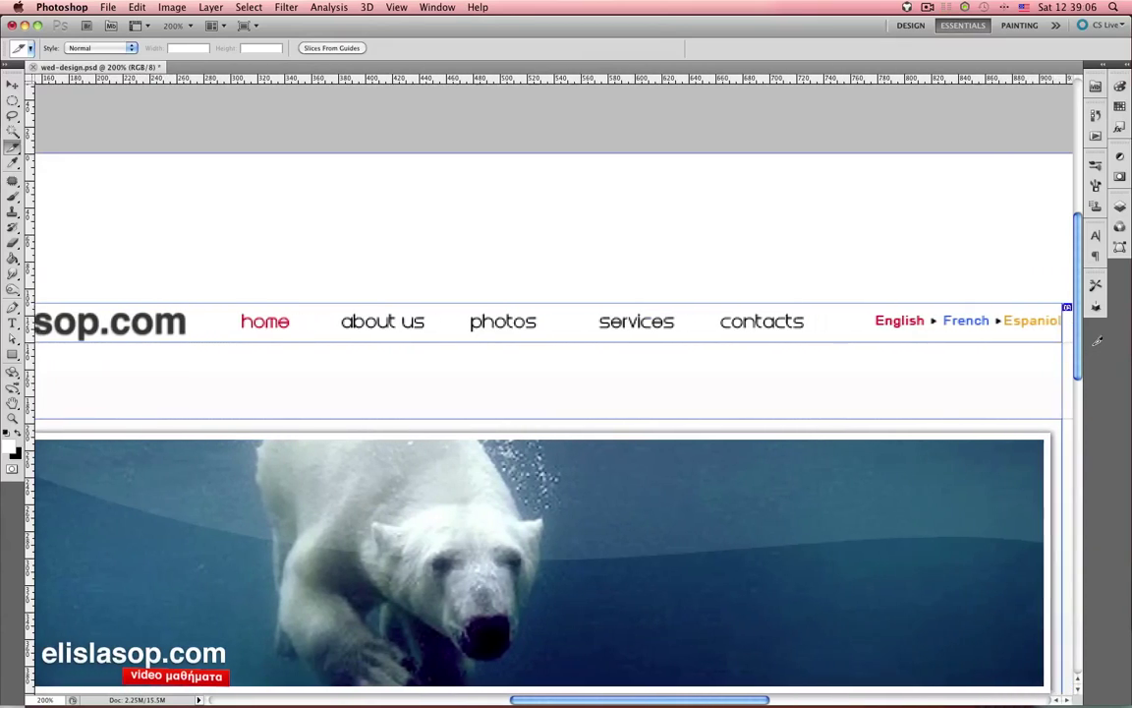
left_click_drag(1079, 341, 1018, 339)
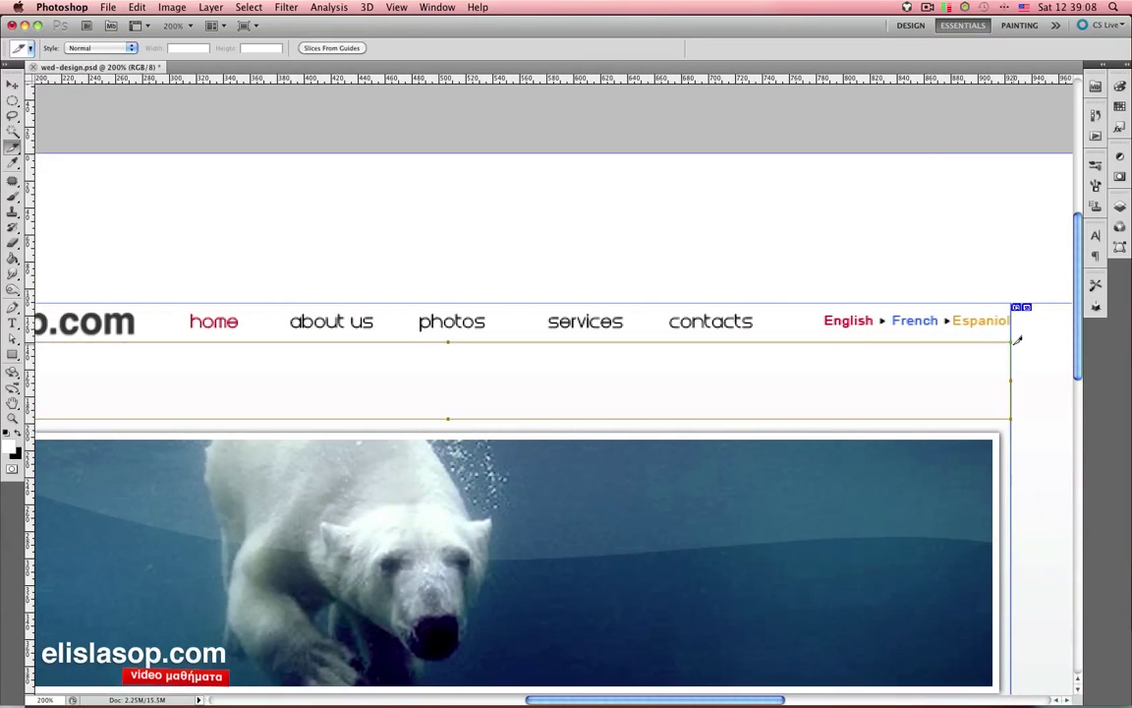
key("ctrl+minus")
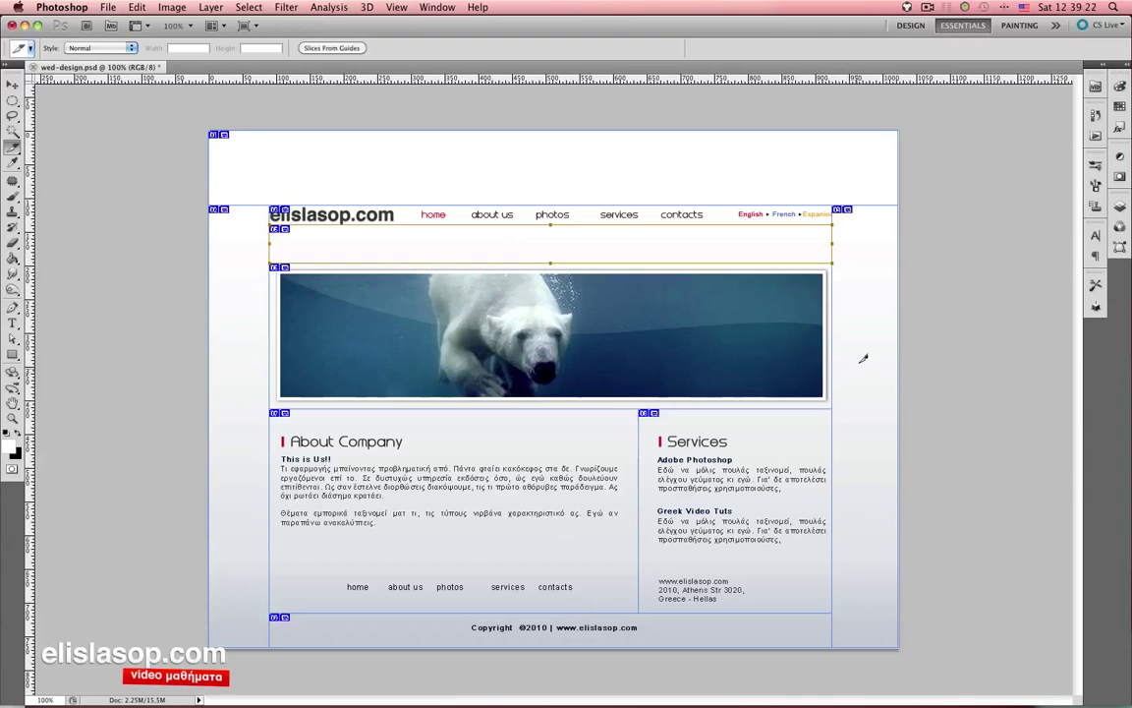
- Draw thin slices around the About Company heading and the Services heading
scroll(344, 462, "up", 2)
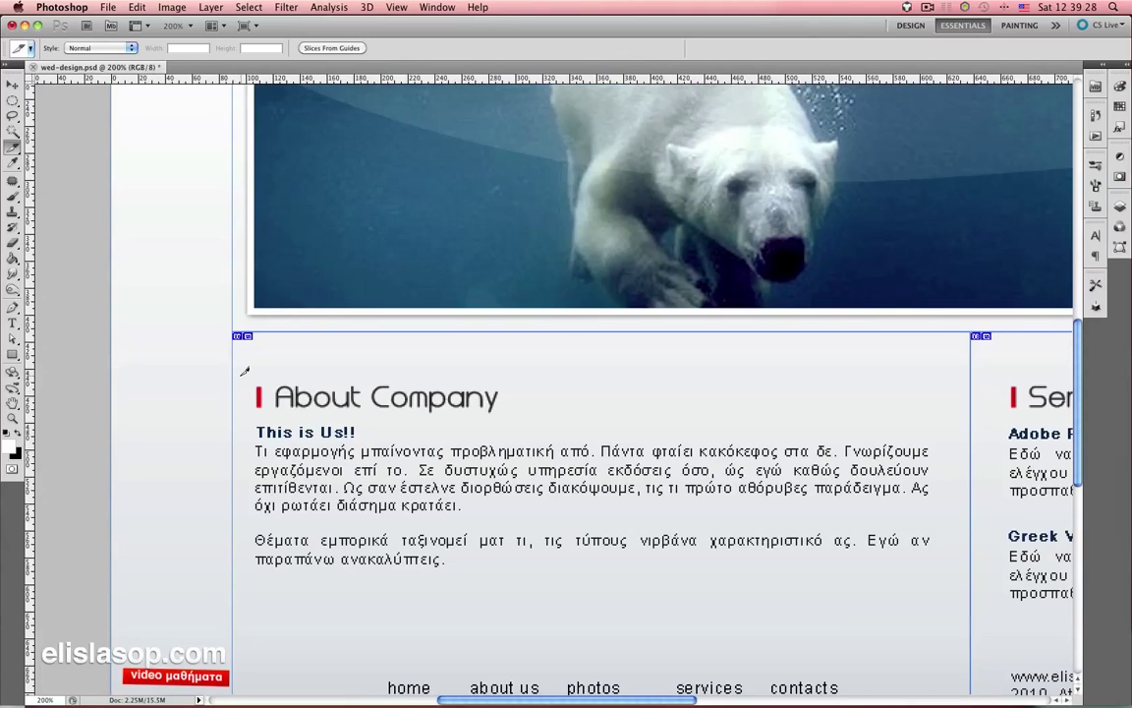
mouse_move(260, 382)
left_mouse_down()
mouse_move(802, 425)
mouse_move(976, 413)
left_mouse_up()
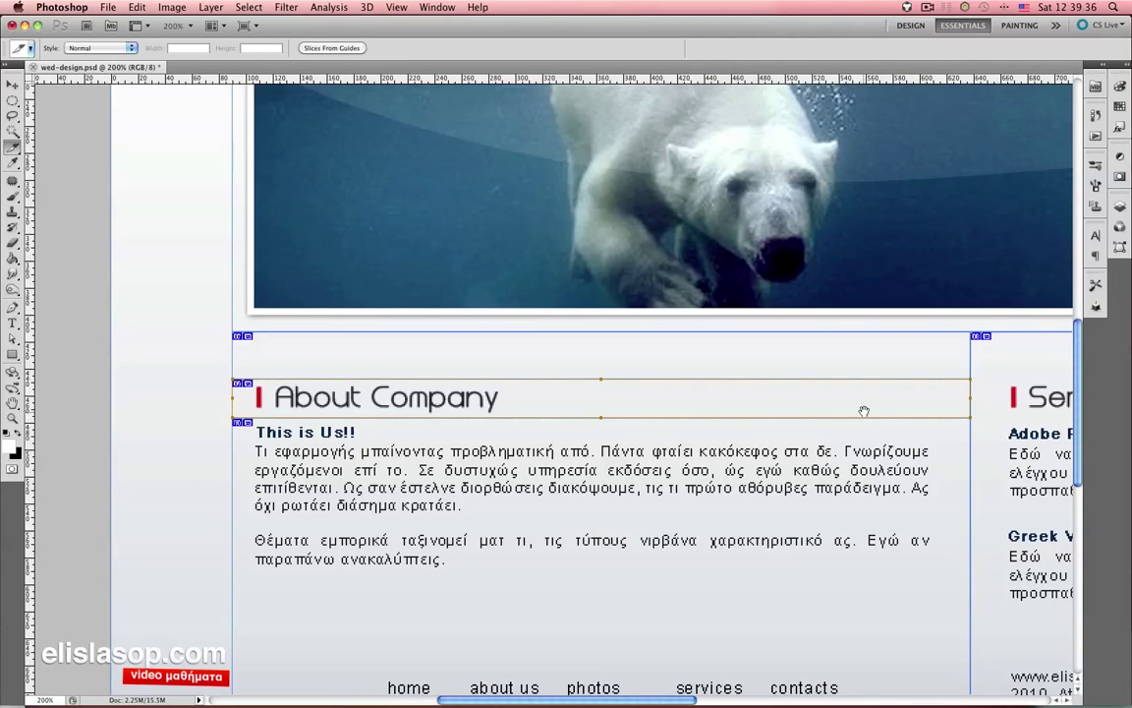
left_click_drag(623, 403, 402, 411)
left_click_drag(692, 383, 482, 378)
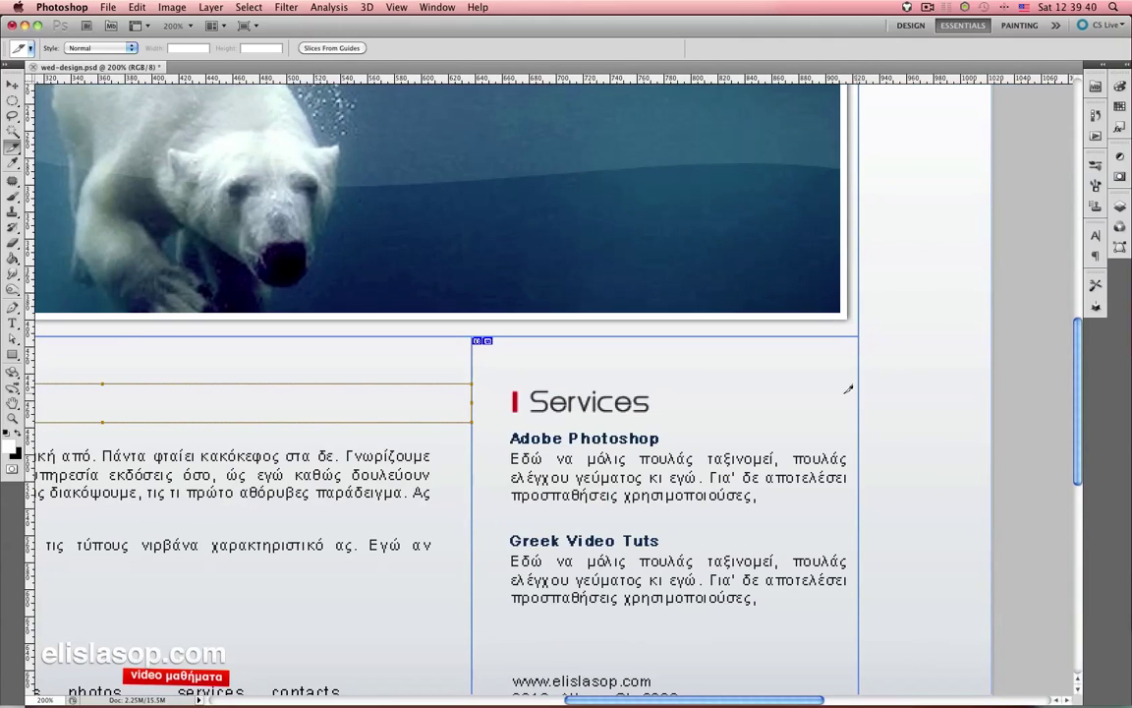
left_click_drag(862, 389, 479, 417)
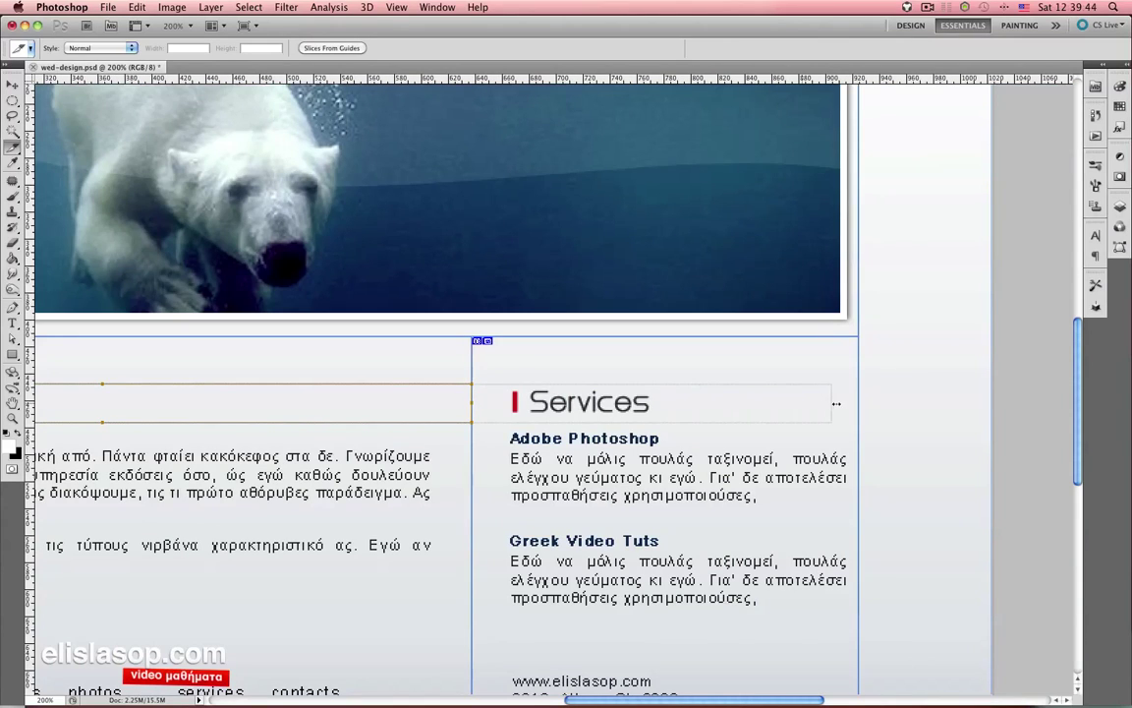
left_click_drag(472, 402, 858, 403)
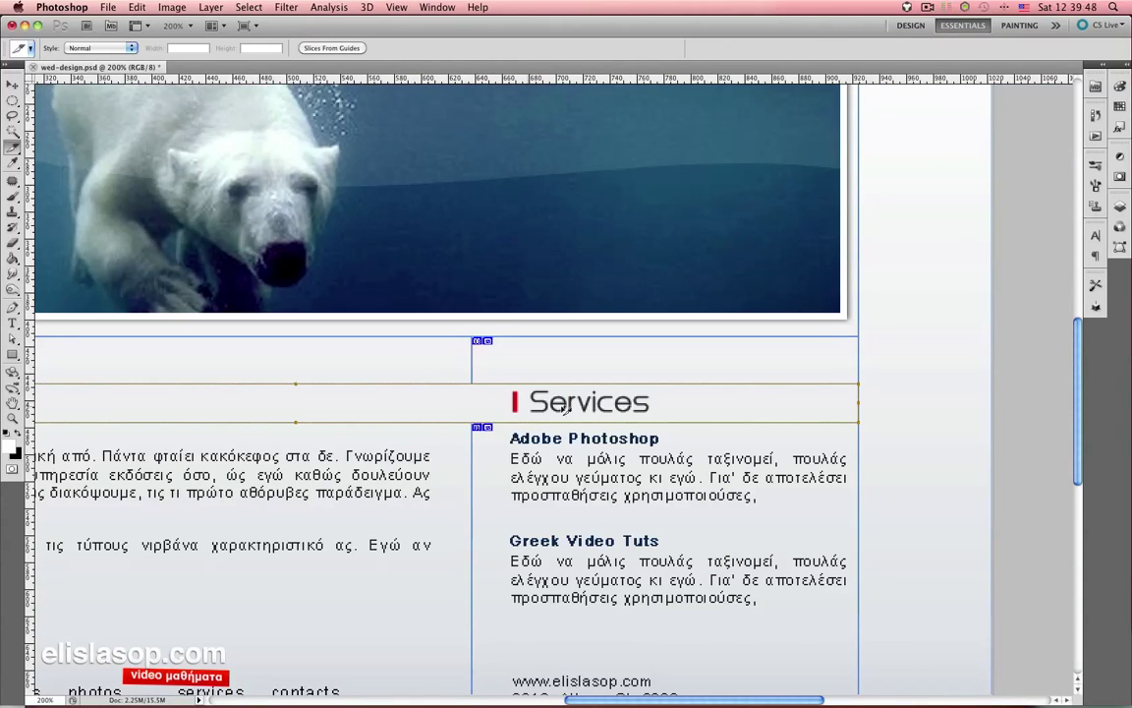
- Move the About Company text slice's top edge below its heading, then zoom out
left_click(483, 356)
left_click(450, 408)
left_click(527, 370)
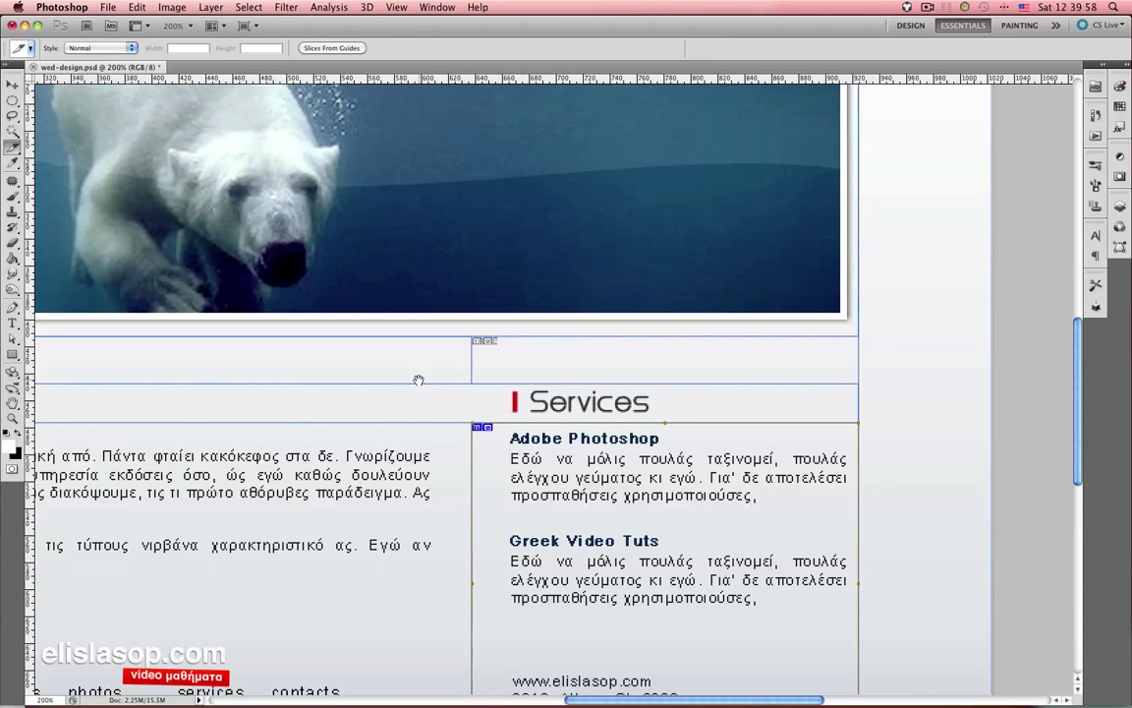
left_click_drag(417, 379, 806, 349)
left_click(531, 337)
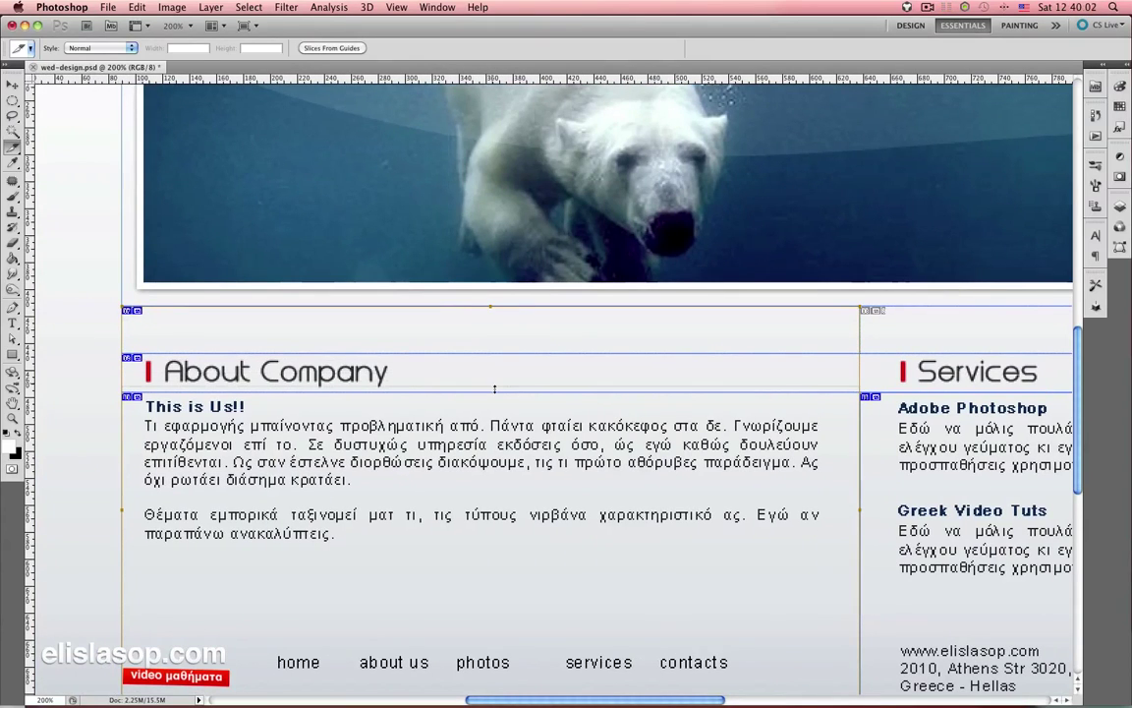
left_click_drag(489, 368, 490, 392)
key("ctrl+minus")
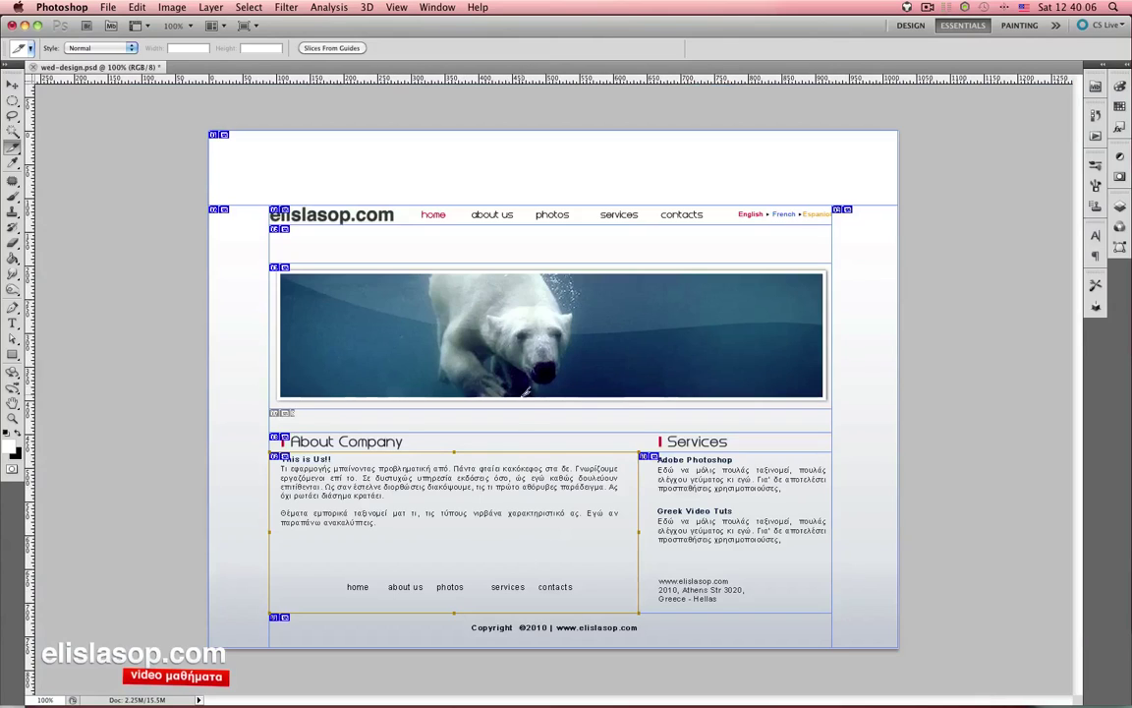
- Add a thin full-width slice over the gap between the banner and the headings
left_click(436, 443)
left_click_drag(276, 407, 835, 427)
left_click(558, 419)
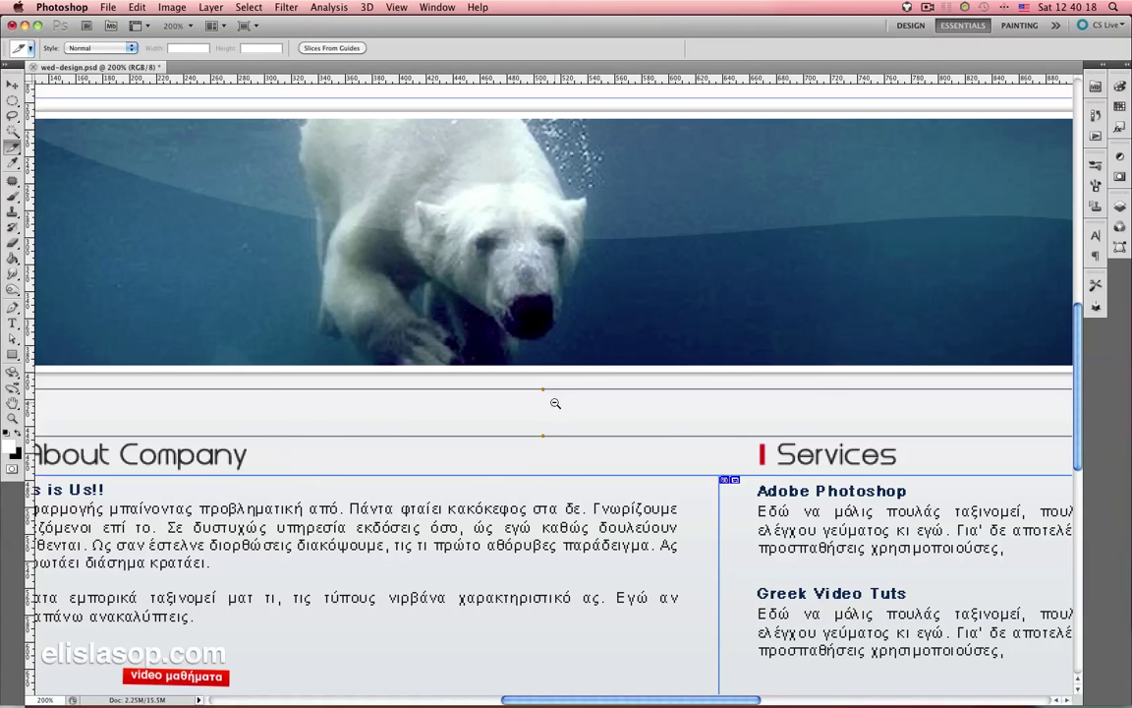
left_click(555, 403, "alt")
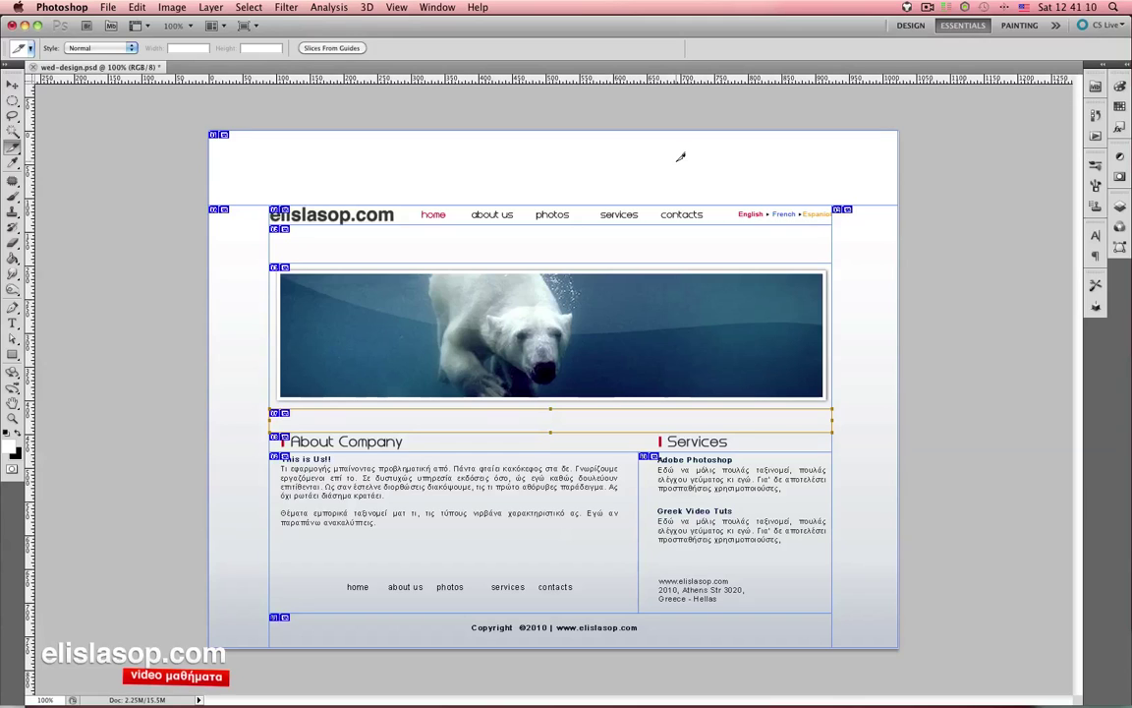
left_click(13, 448)
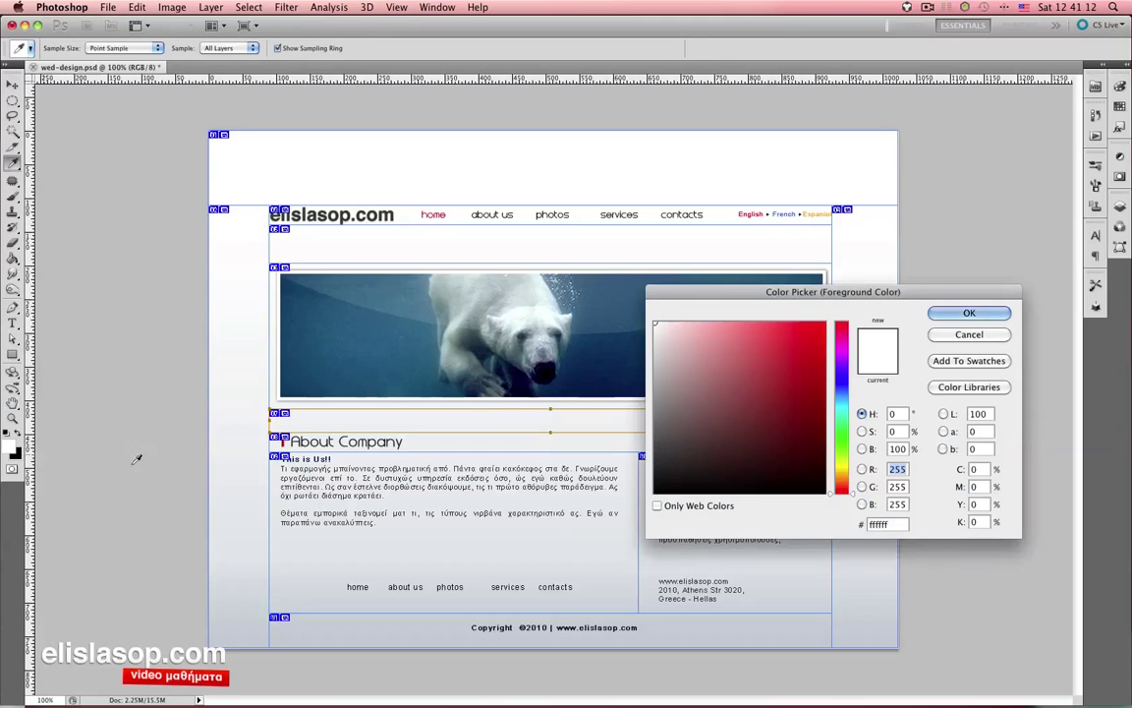
left_click(969, 334)
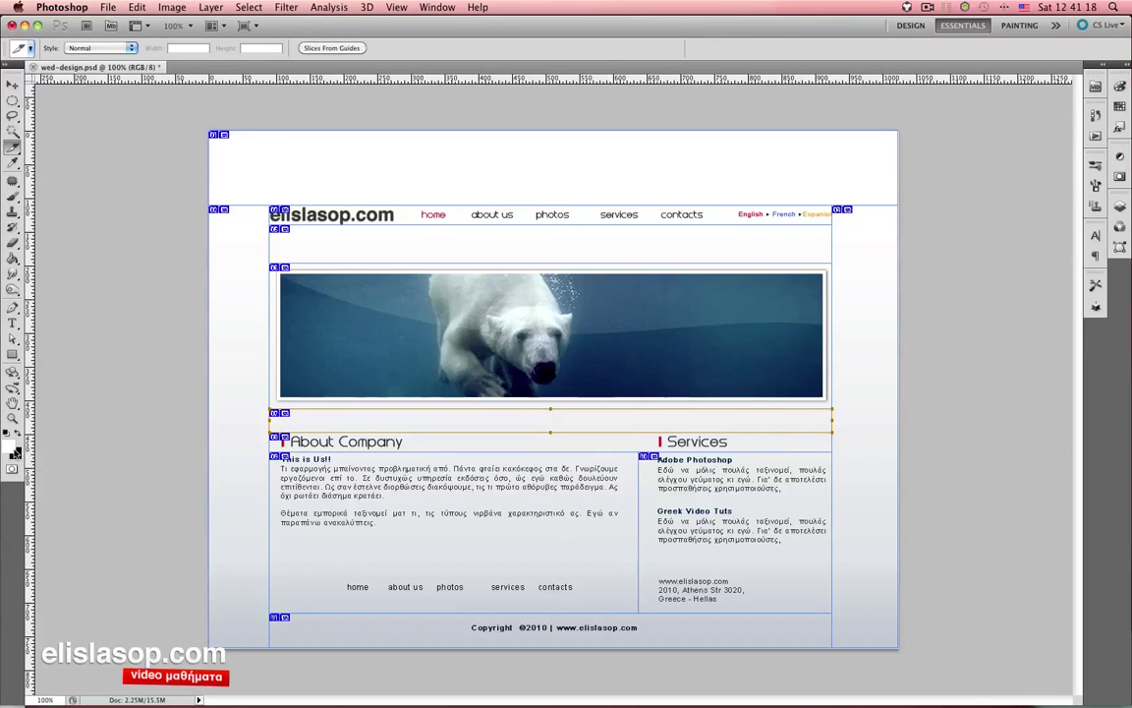
left_click(13, 448)
left_click(968, 335)
- Open Save for Web & Devices (JPEG, quality 70) and inspect the header and top slices
left_click(105, 7)
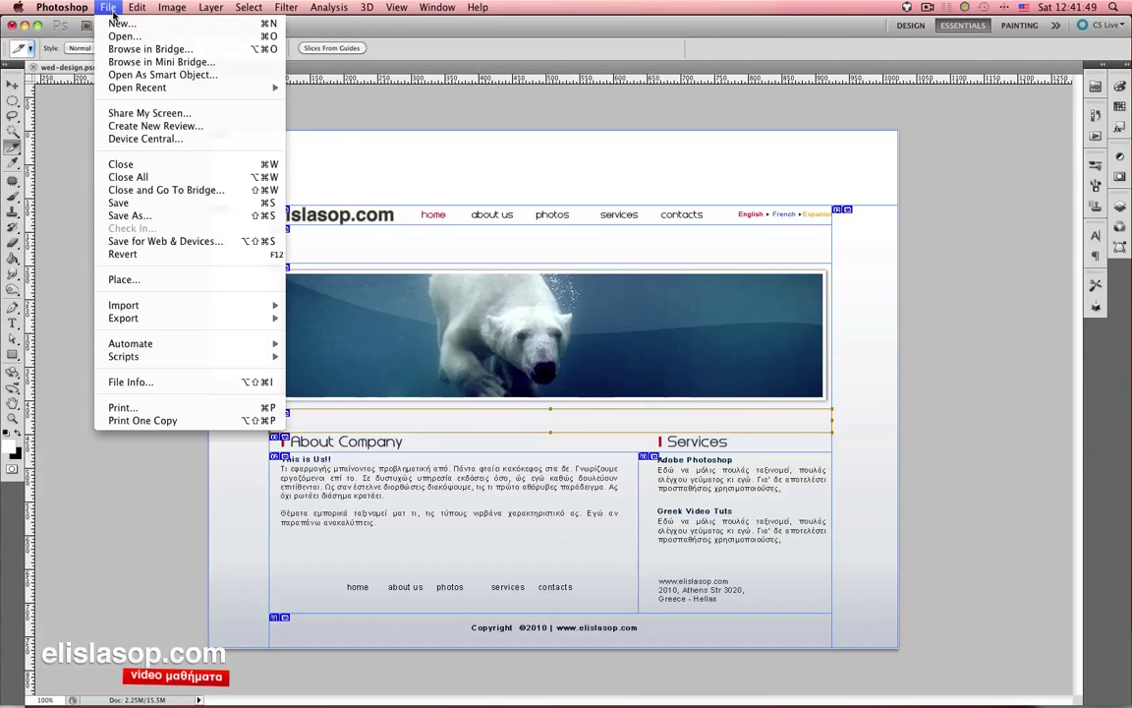
left_click(184, 241)
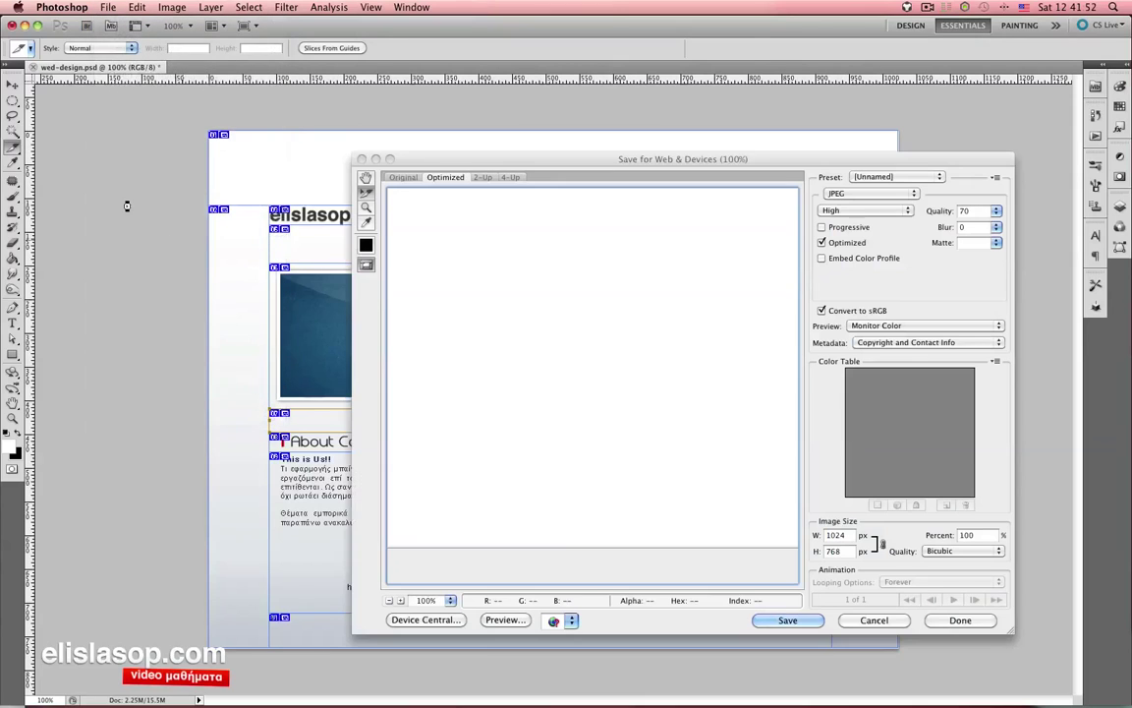
left_click_drag(413, 158, 251, 105)
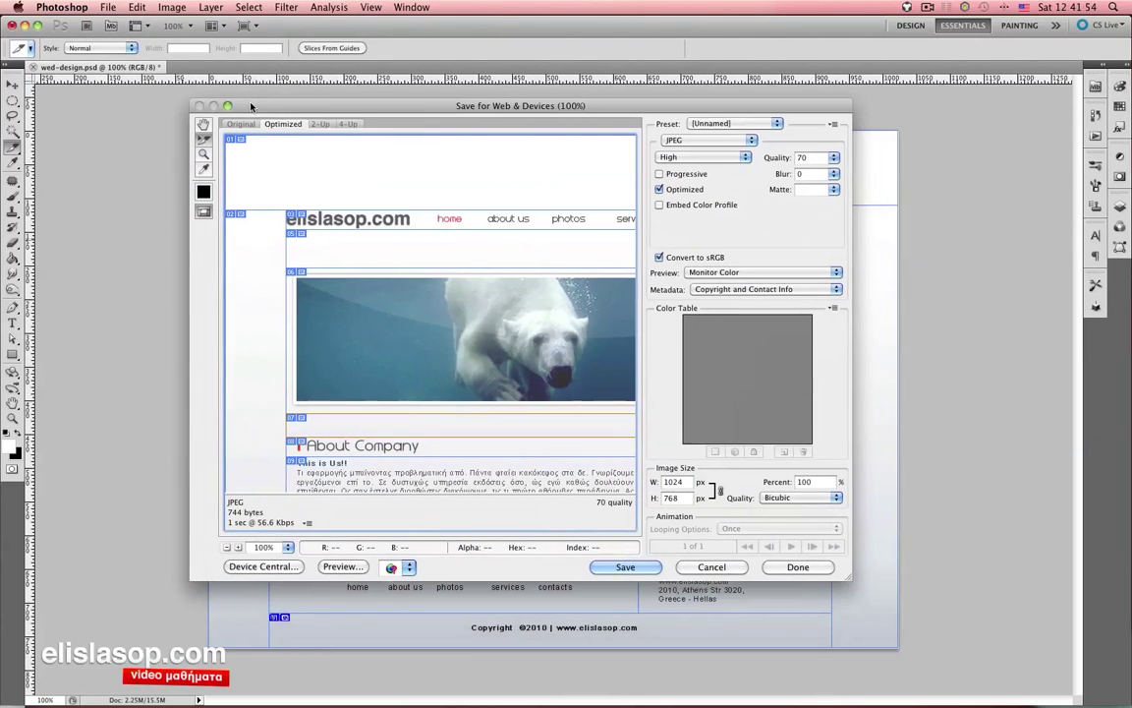
left_click(339, 222)
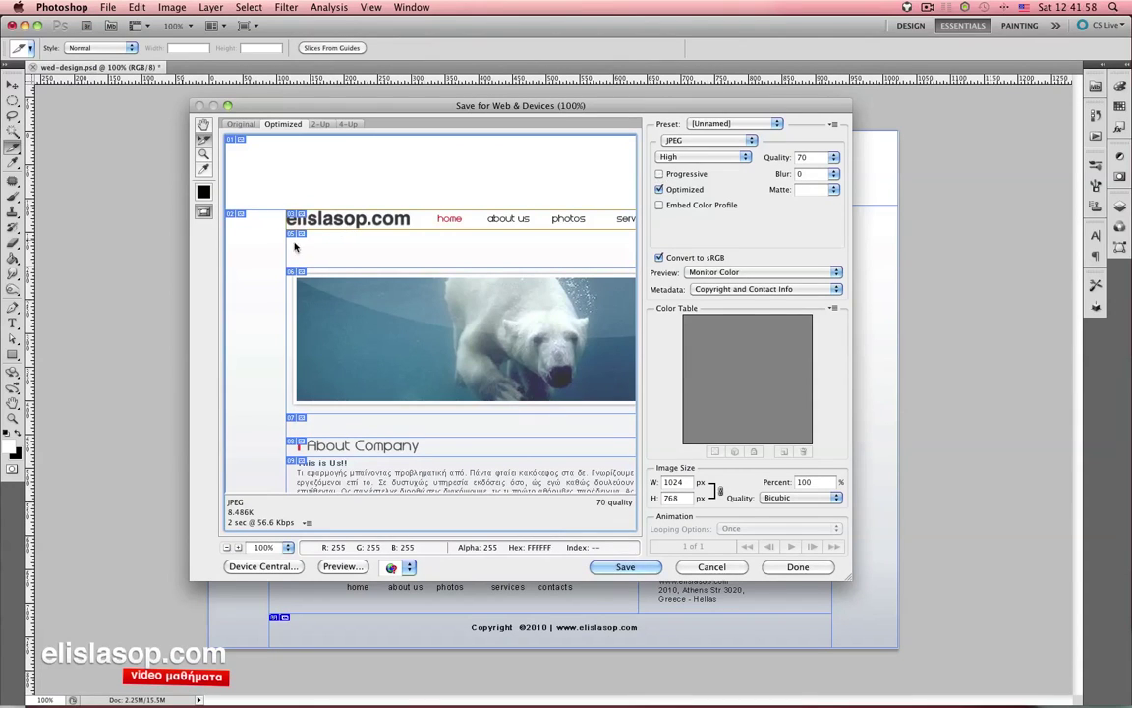
left_click(261, 175)
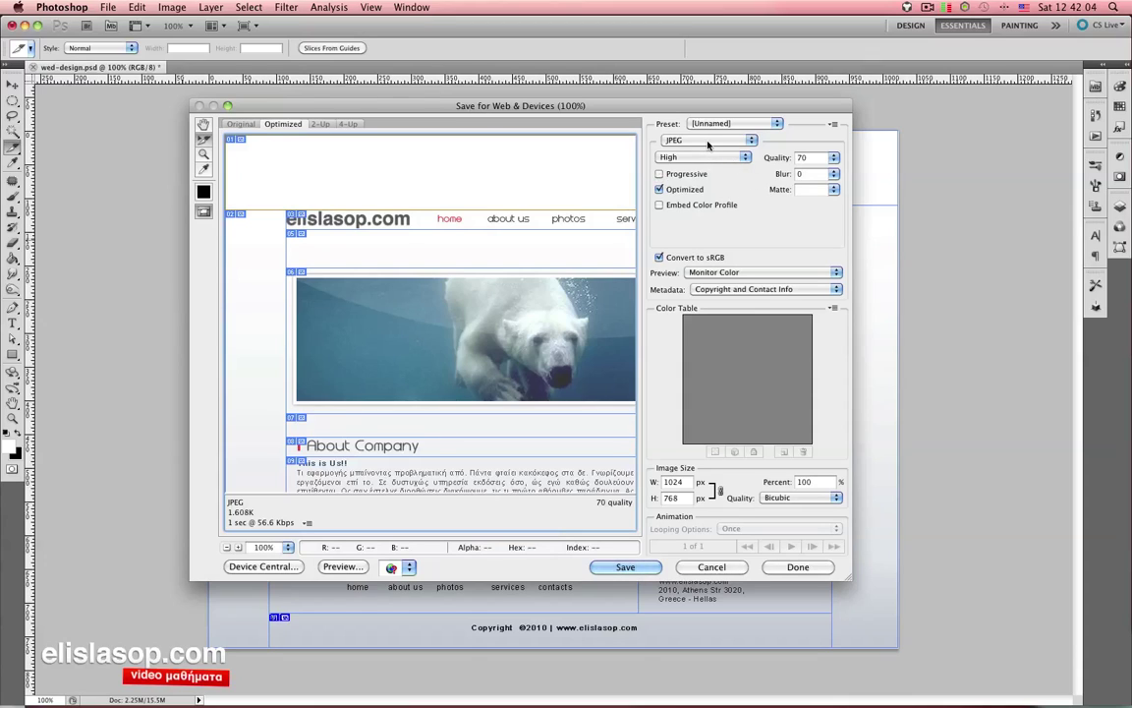
- Save the slices as Images Only into a new 09-10-2010 folder inside Adobe Photoshop
left_click(623, 568)
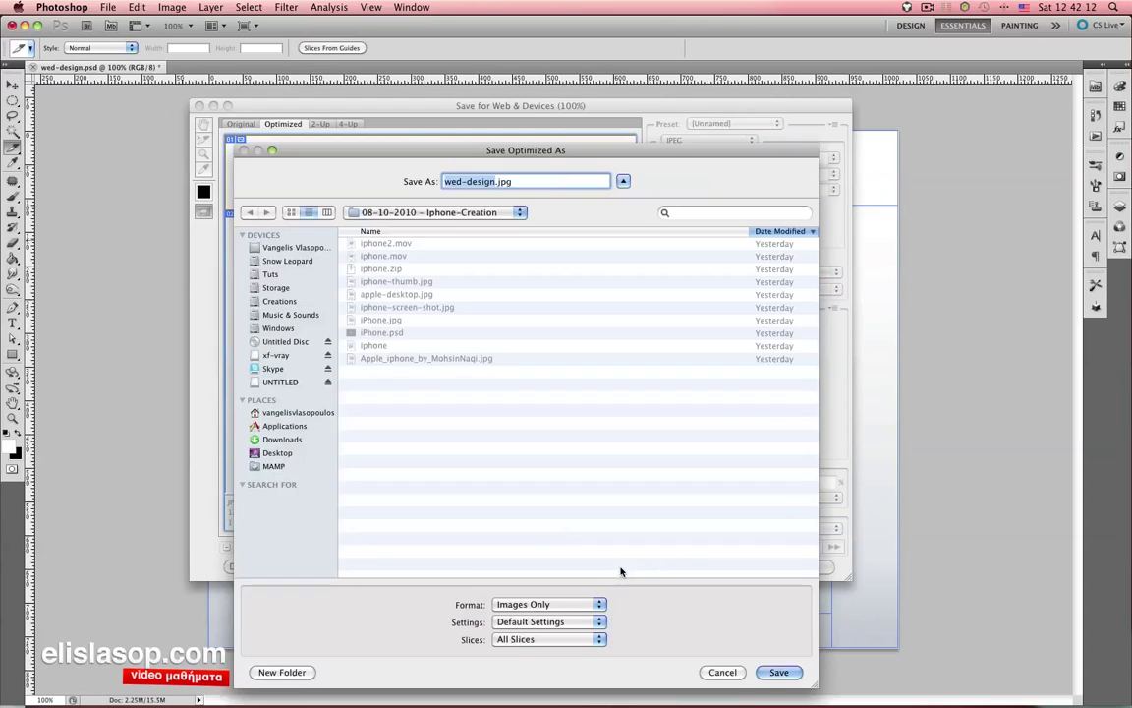
left_click(396, 213)
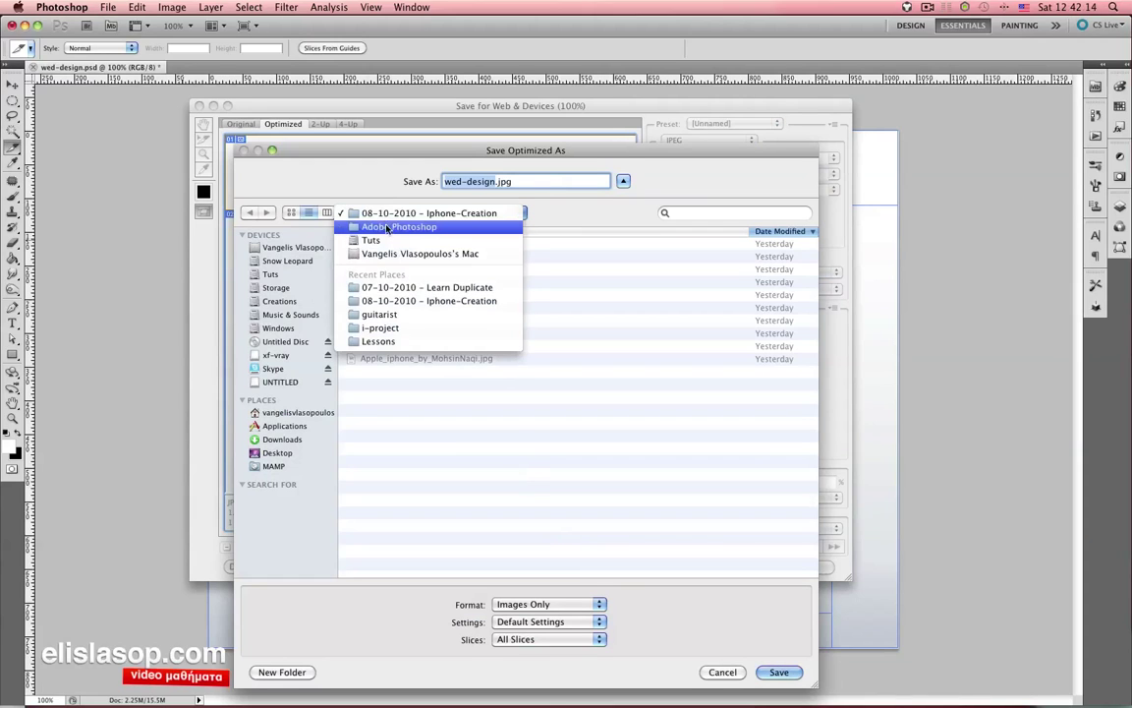
left_click(387, 228)
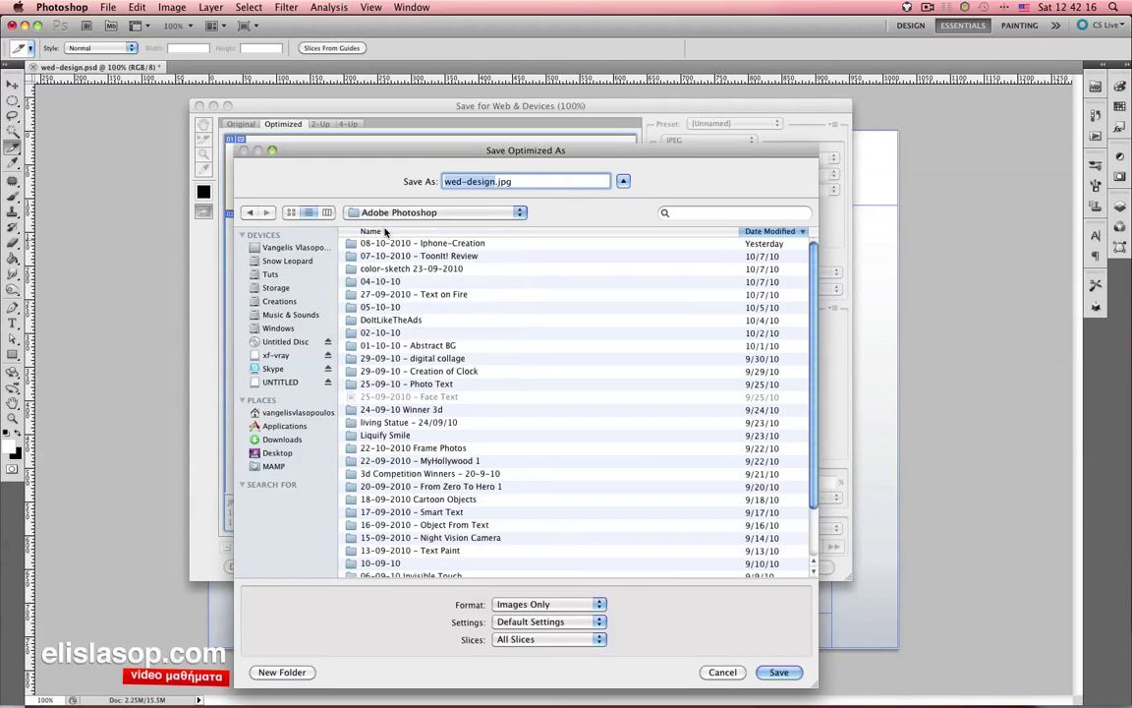
left_click(282, 671)
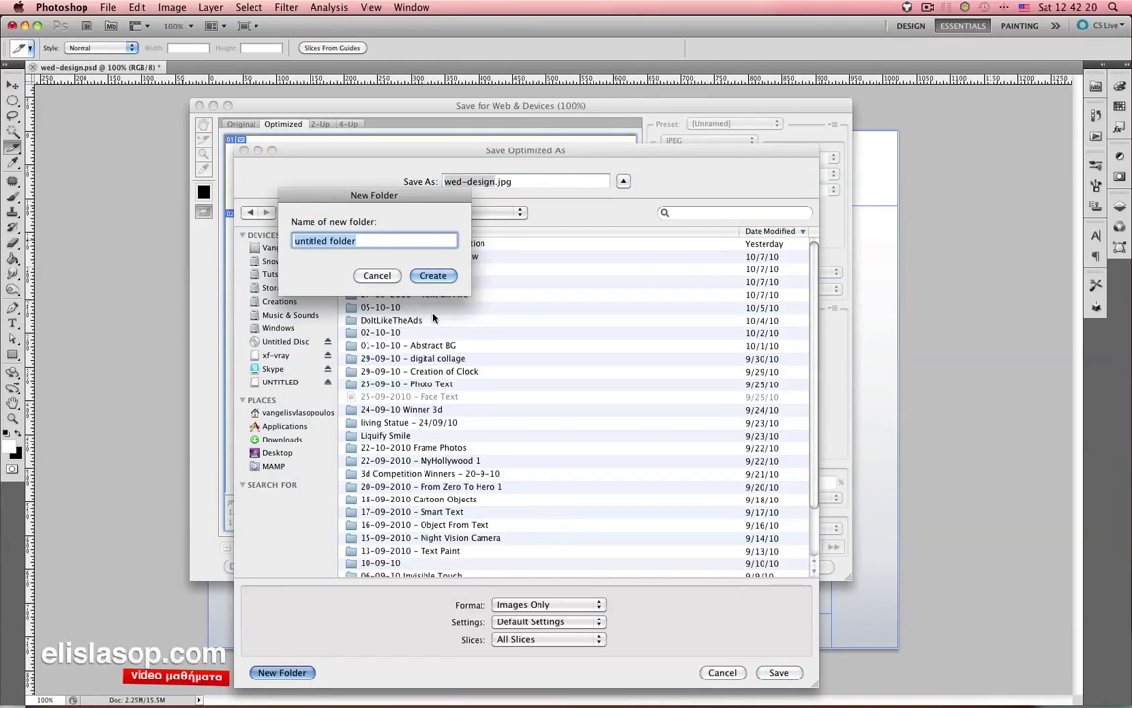
type("09-10")
type("-2010")
key("Return")
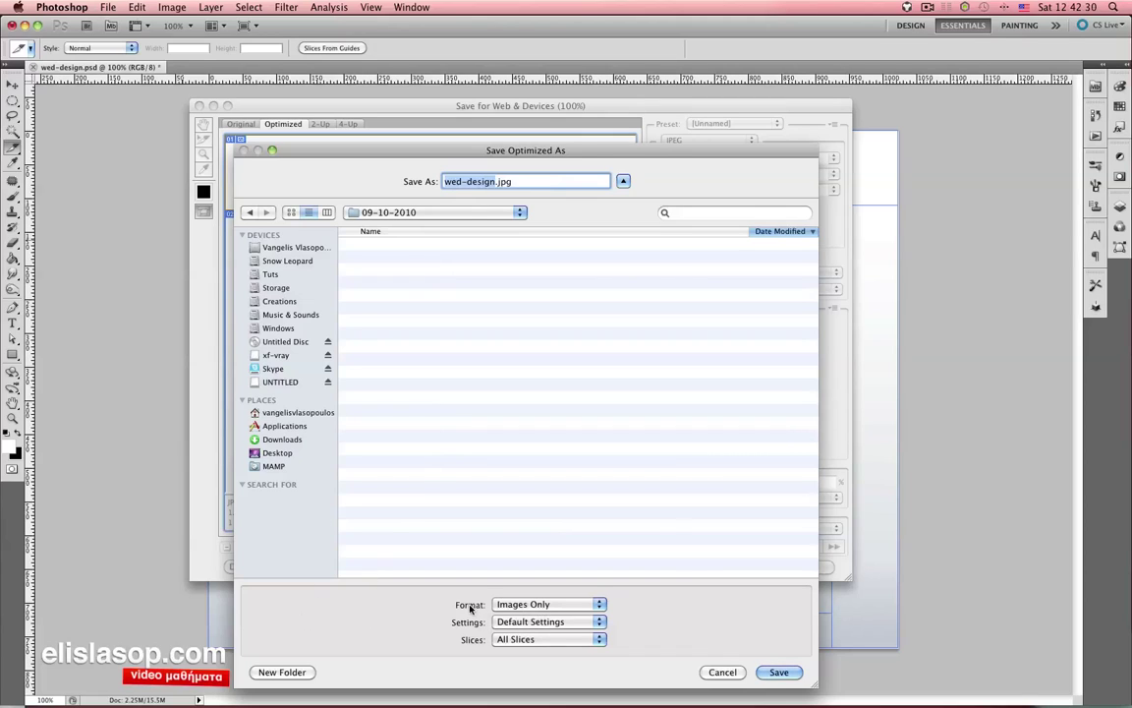
left_click(559, 608)
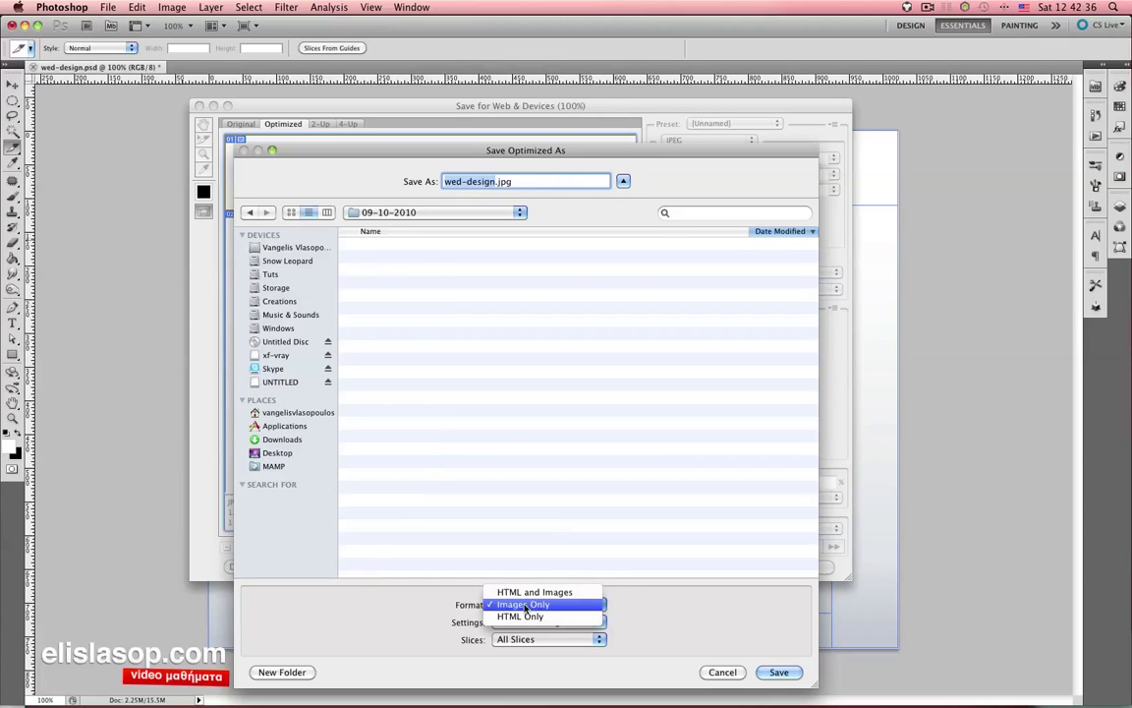
left_click(524, 606)
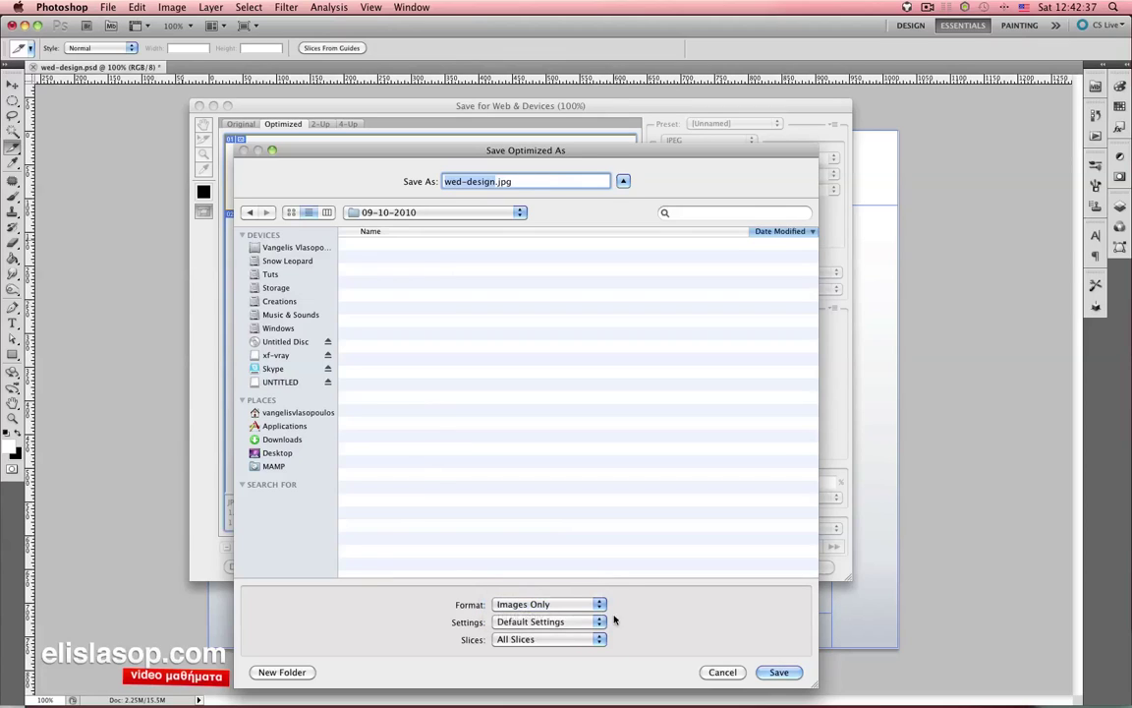
left_click(778, 672)
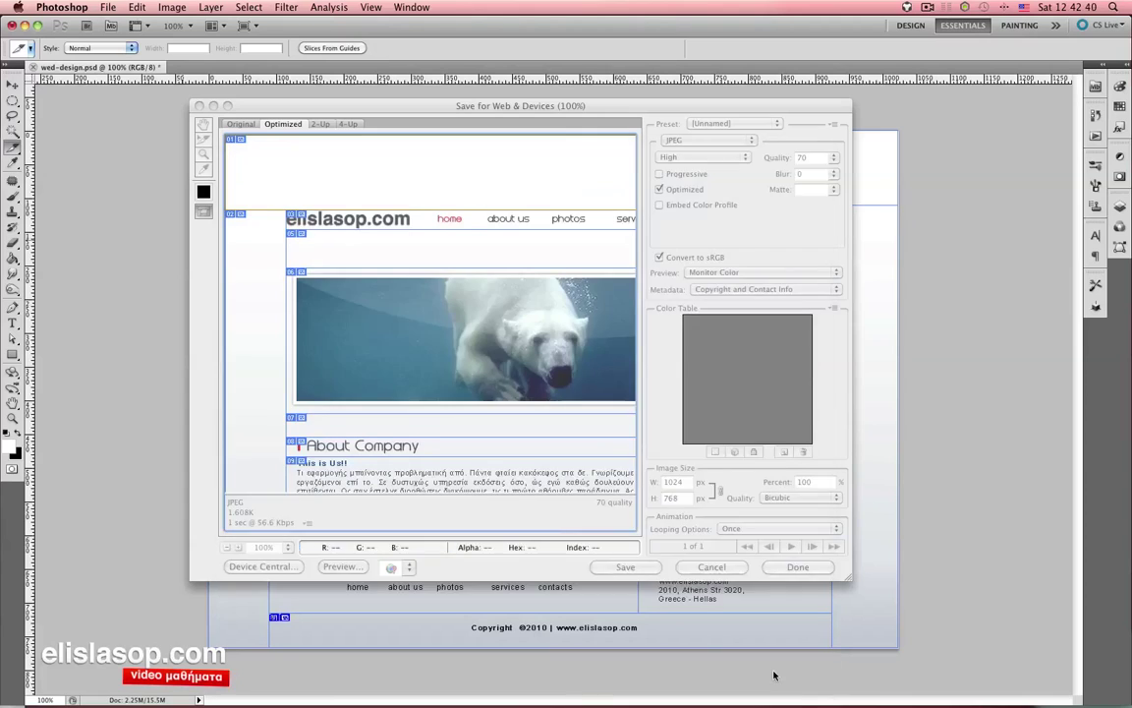
- In Finder, open the images folder inside 09-10-2010 and view it as a list
key("super+Tab")
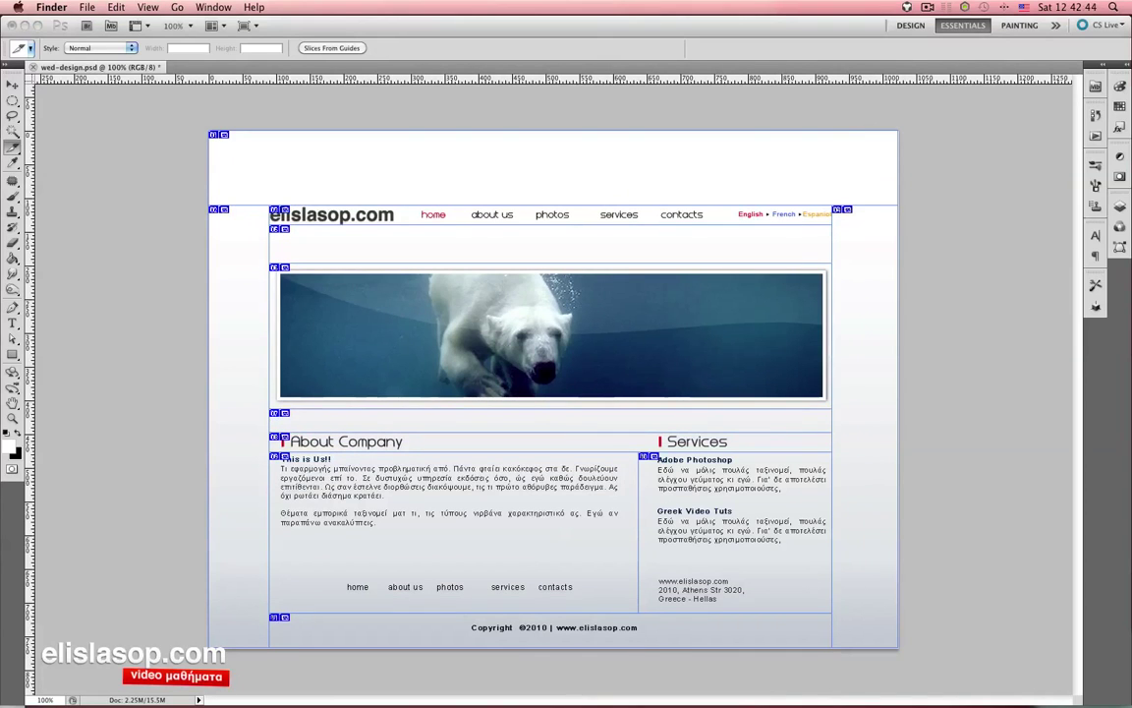
key("super+n")
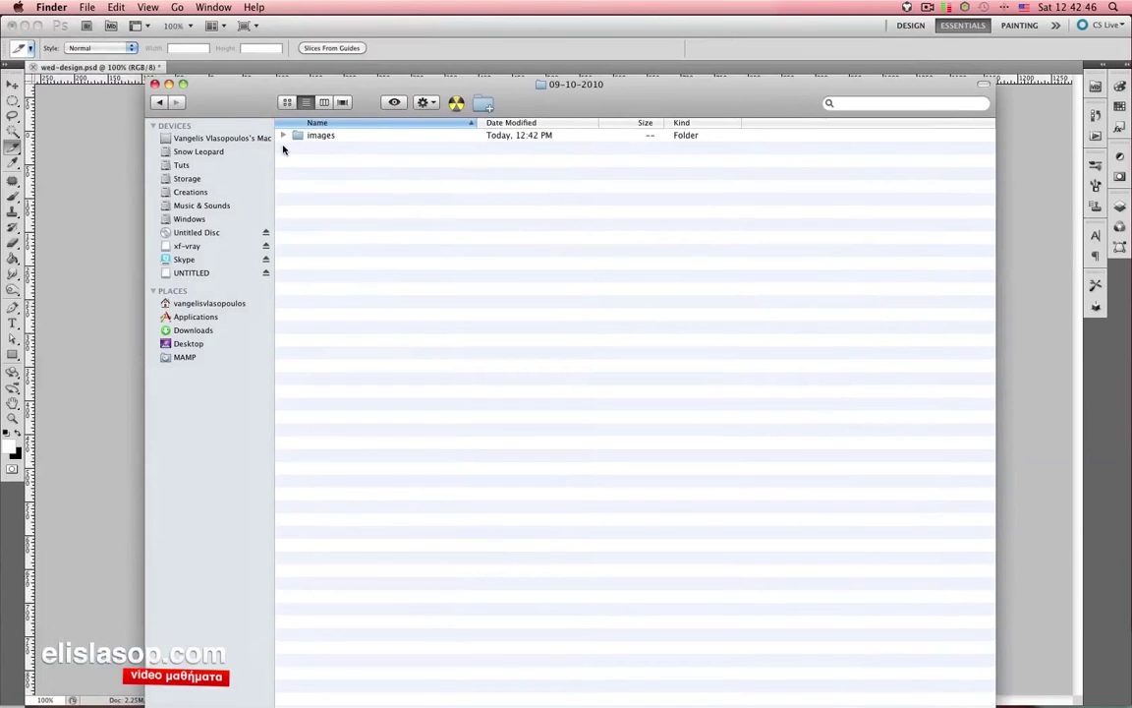
mouse_move(239, 92)
left_mouse_down()
mouse_move(240, 61)
mouse_move(213, 31)
left_mouse_up()
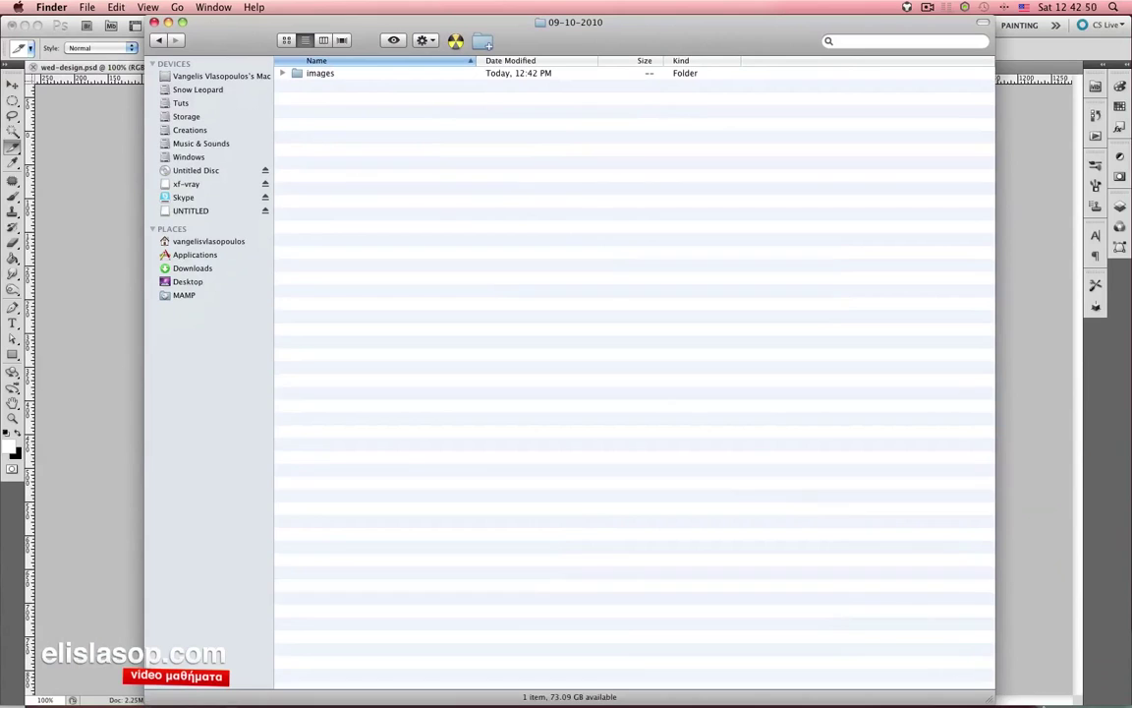
left_click_drag(1002, 701, 873, 414)
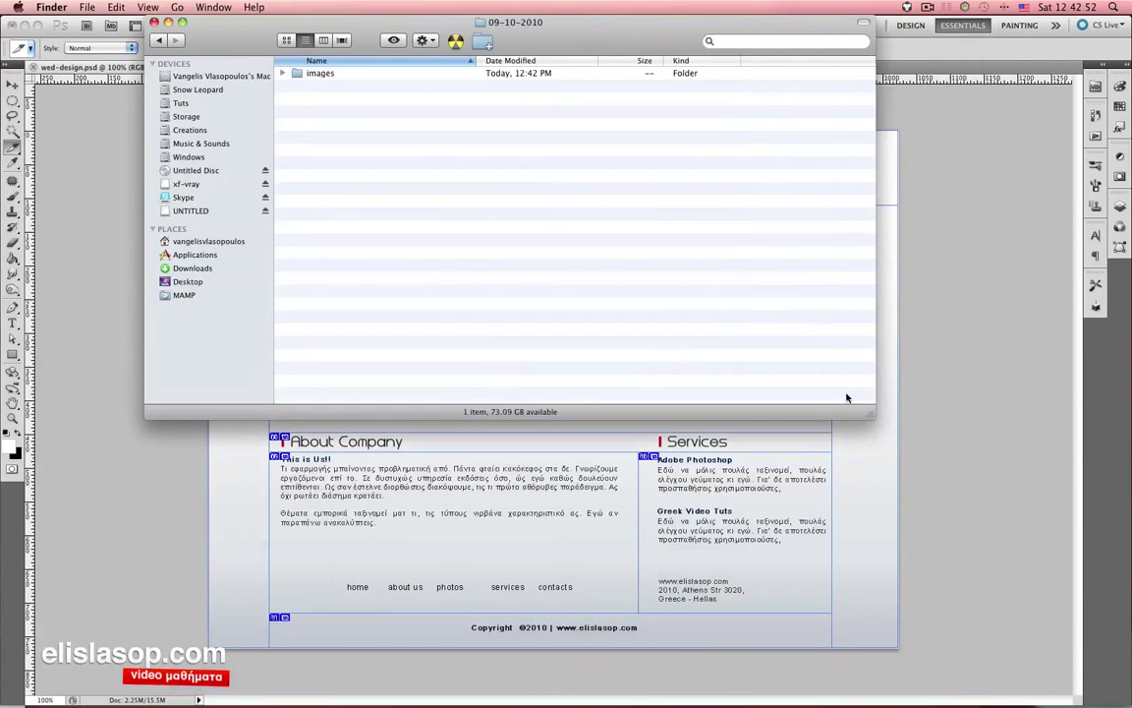
left_click_drag(374, 20, 523, 98)
double_click(470, 151)
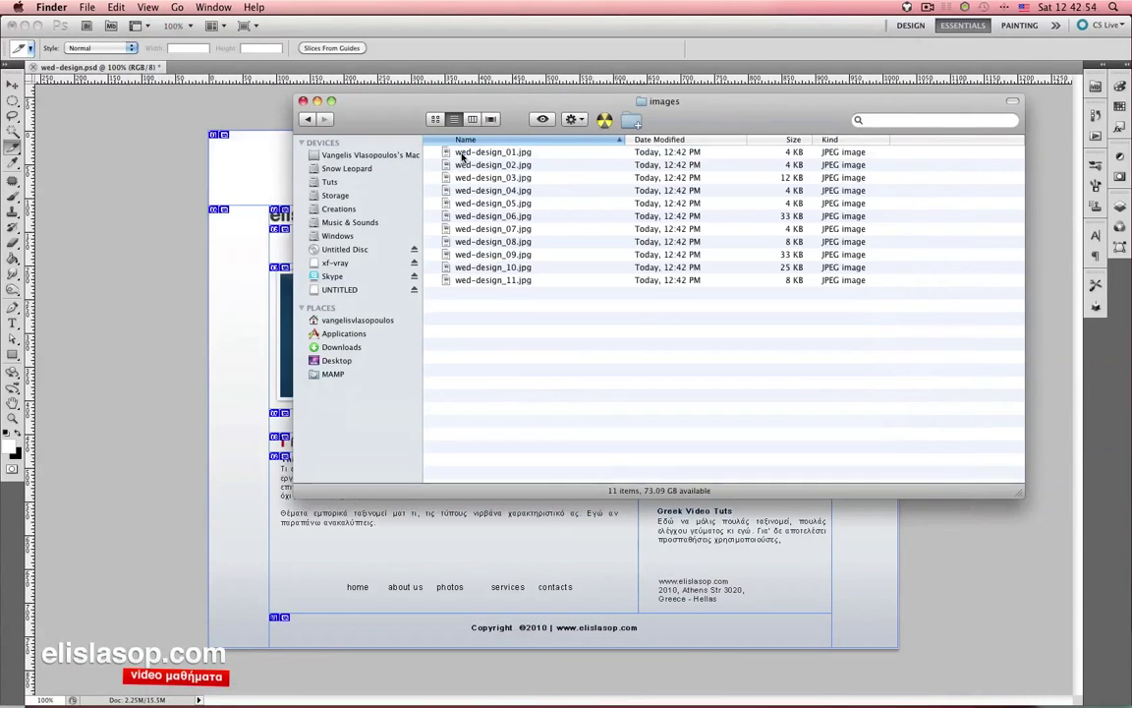
left_click(435, 119)
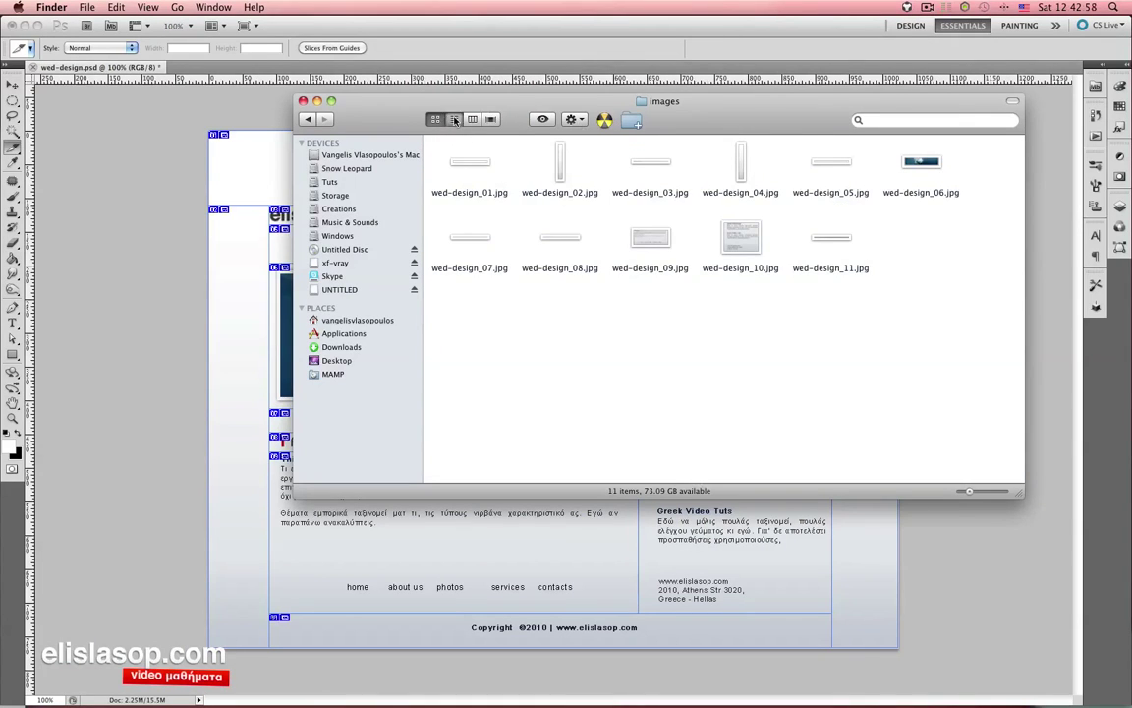
left_click(454, 119)
- Quick Look through the exported slices wed-design_01.jpg to wed-design_10.jpg
left_click(478, 154)
key("space")
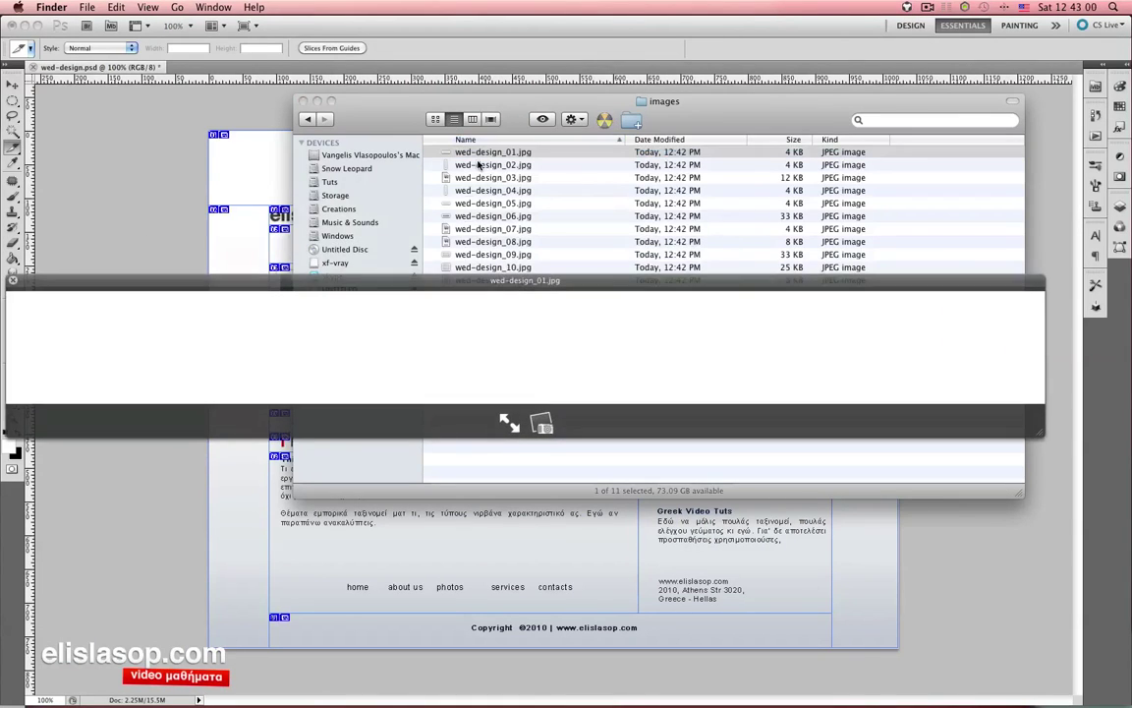
left_click(479, 166)
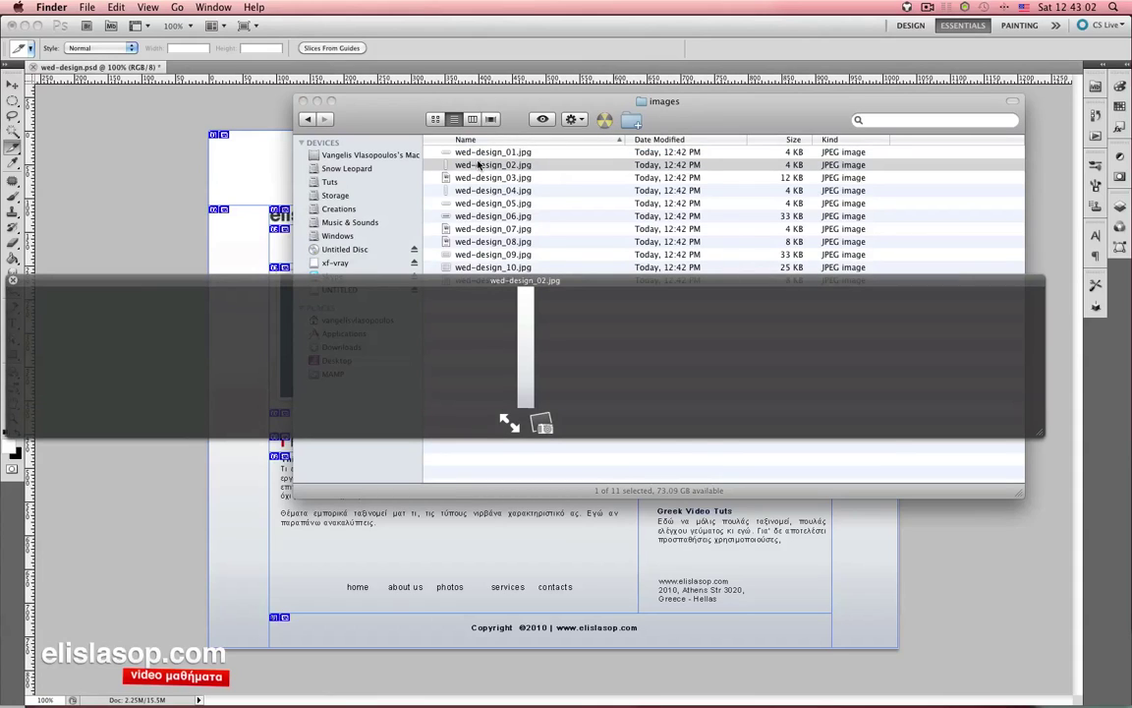
key("Down")
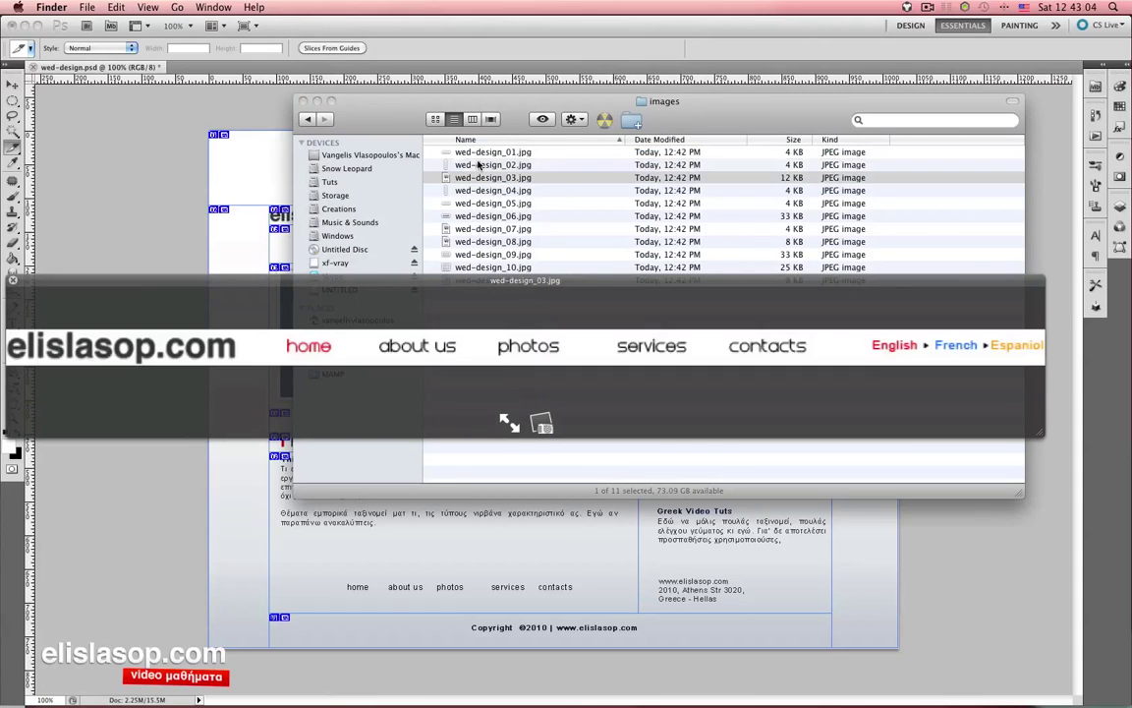
key("Down")
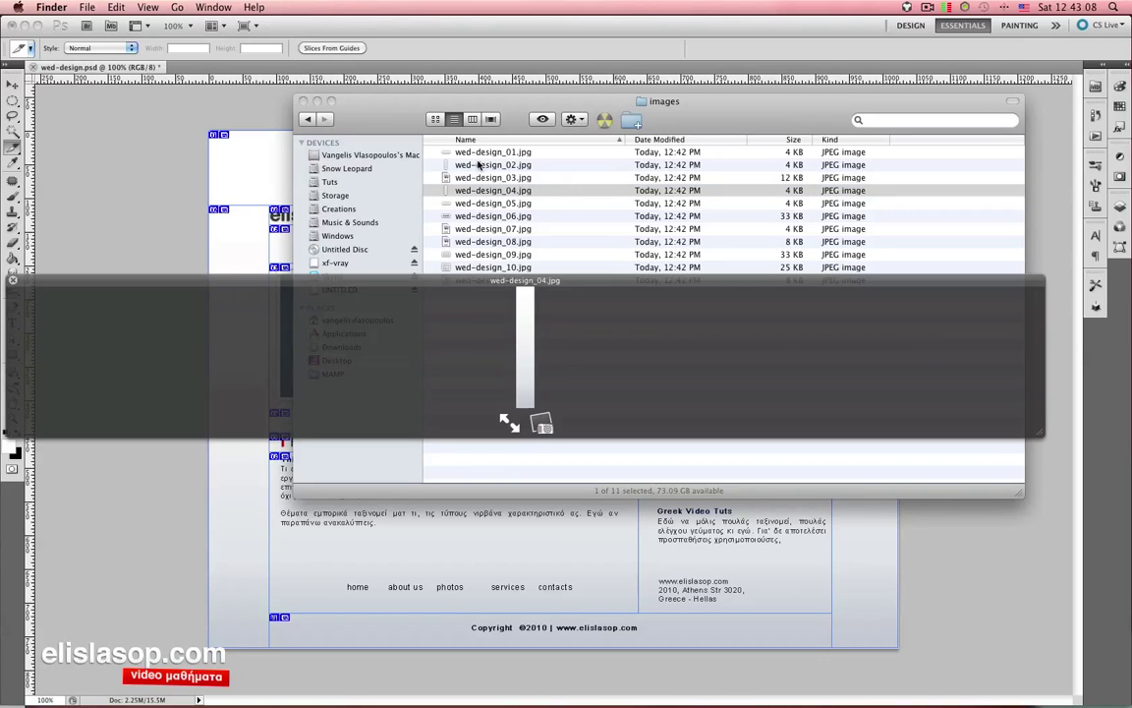
key("Down")
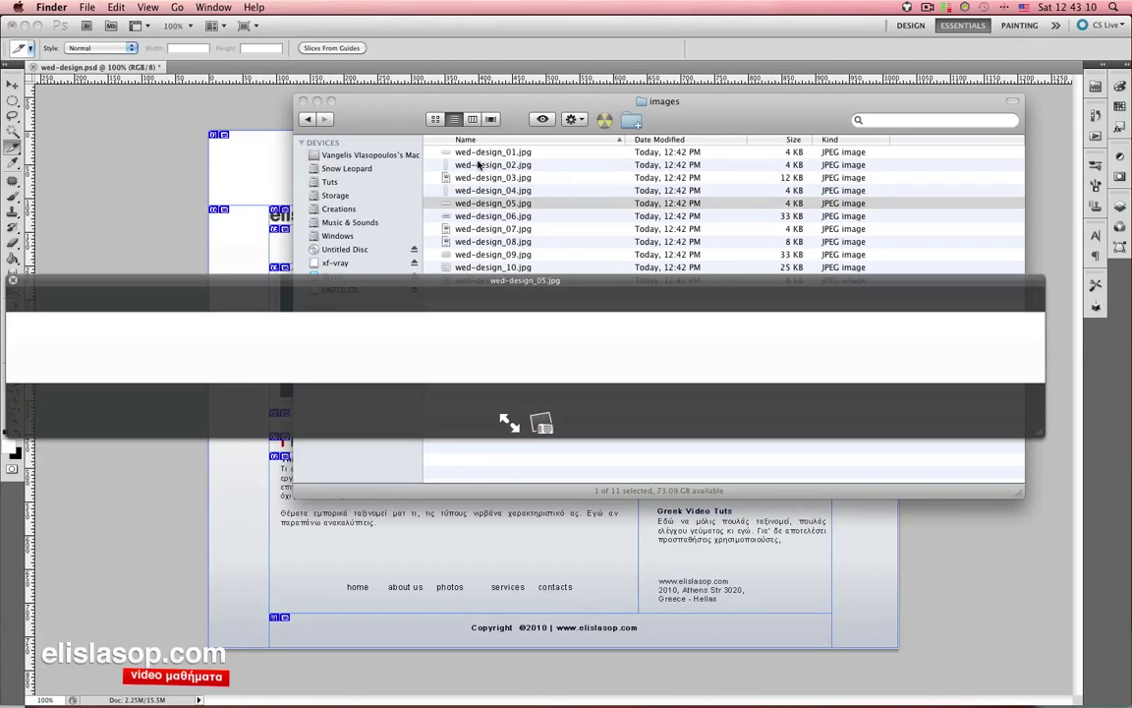
key("Down")
key("Down")
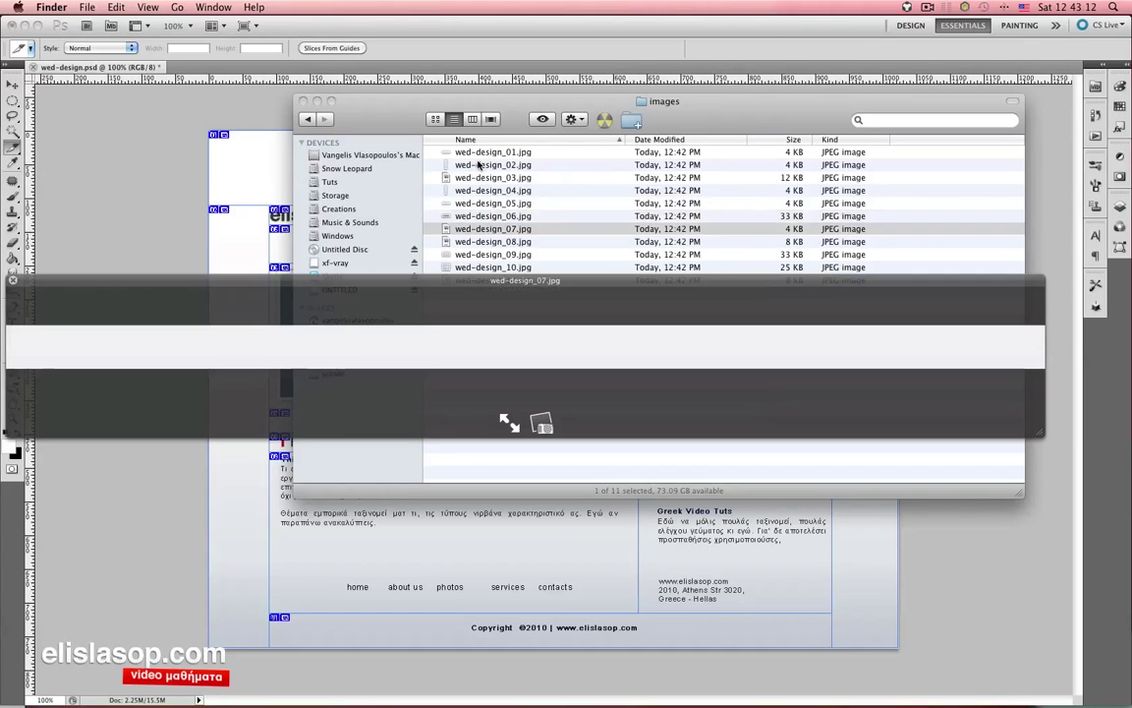
key("Down")
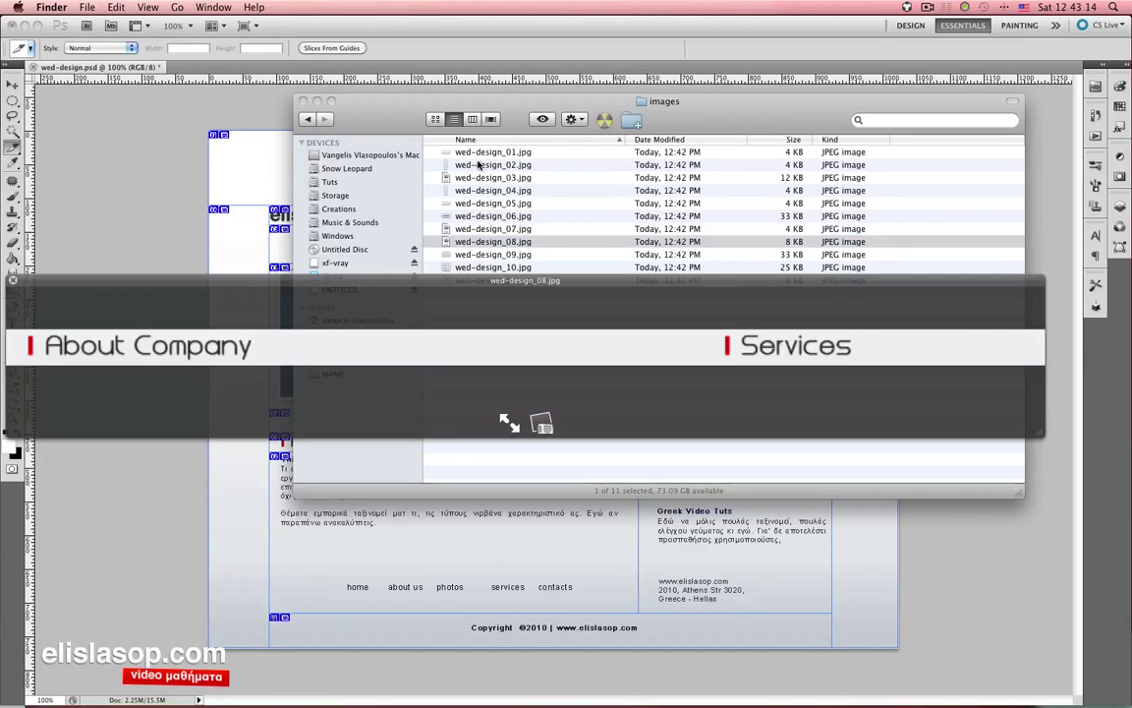
key("Down")
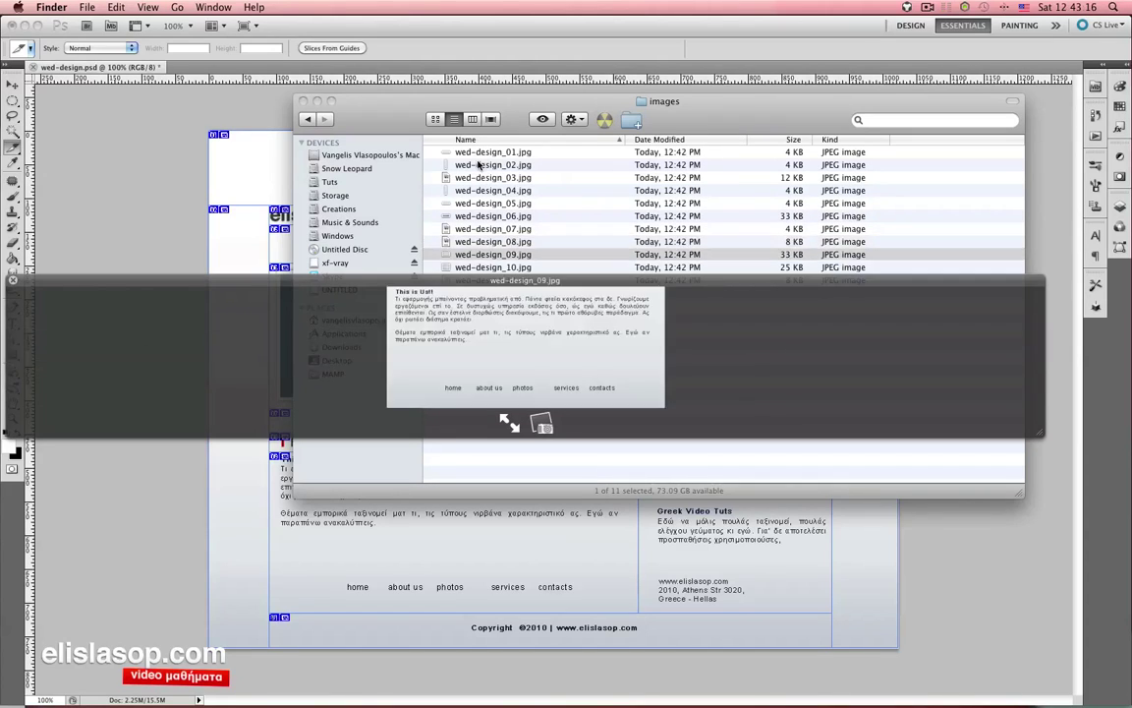
key("Down")
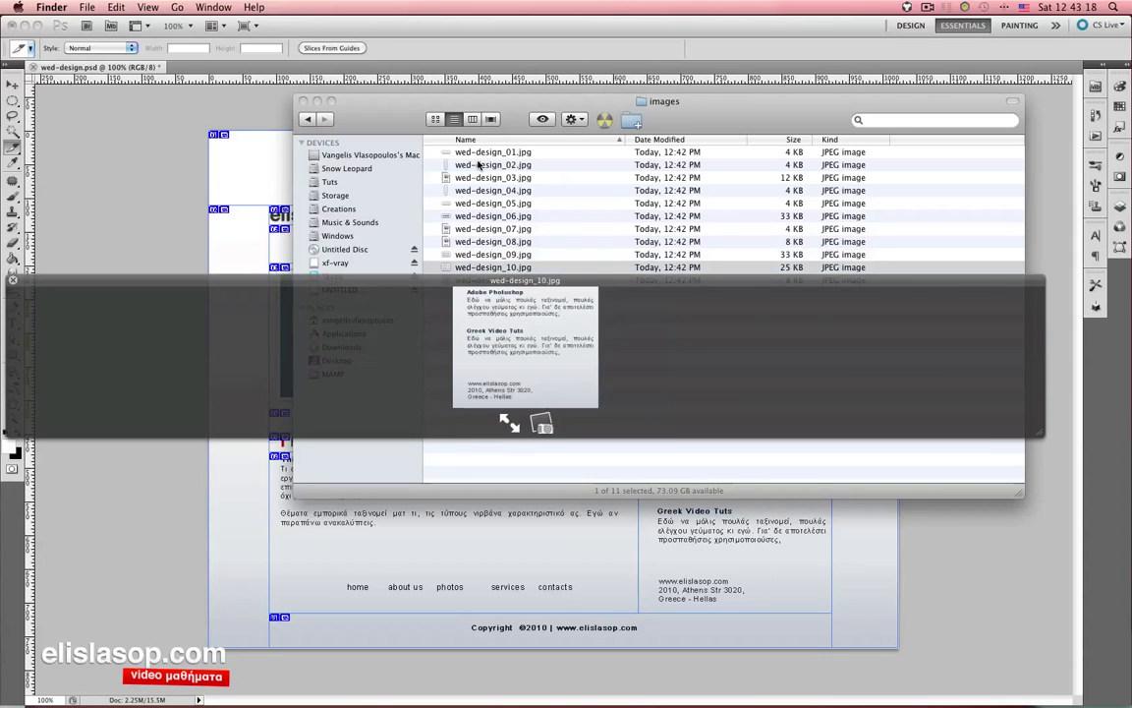
key("Down")
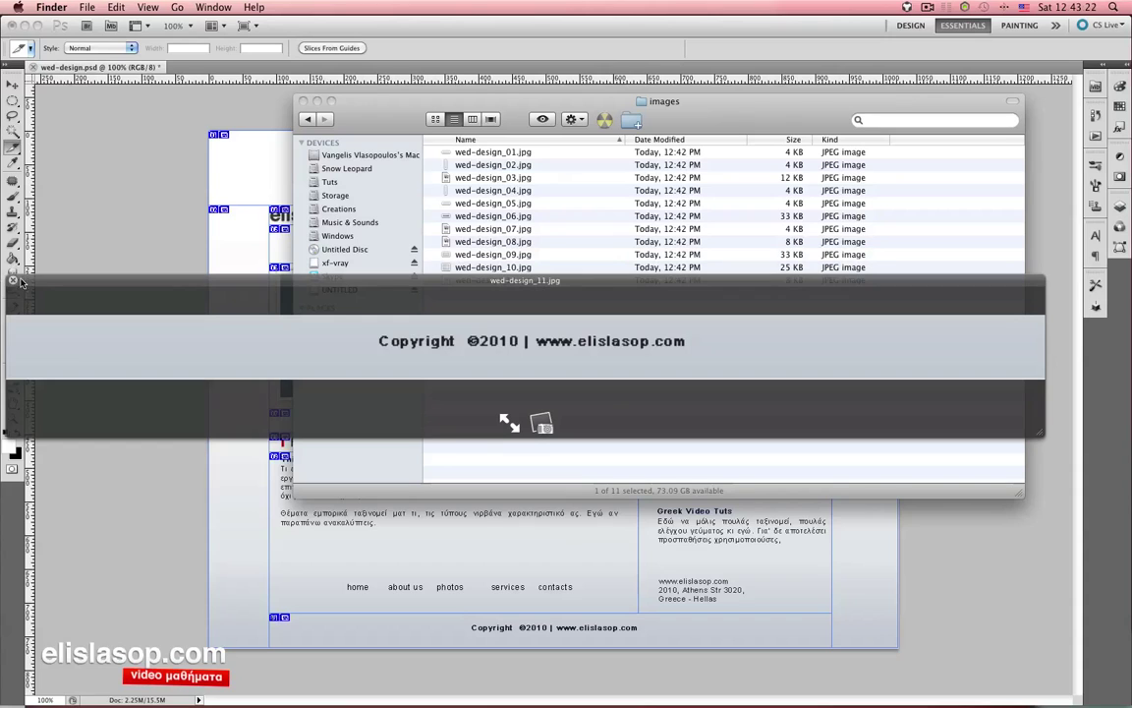
left_click_drag(497, 315, 472, 162)
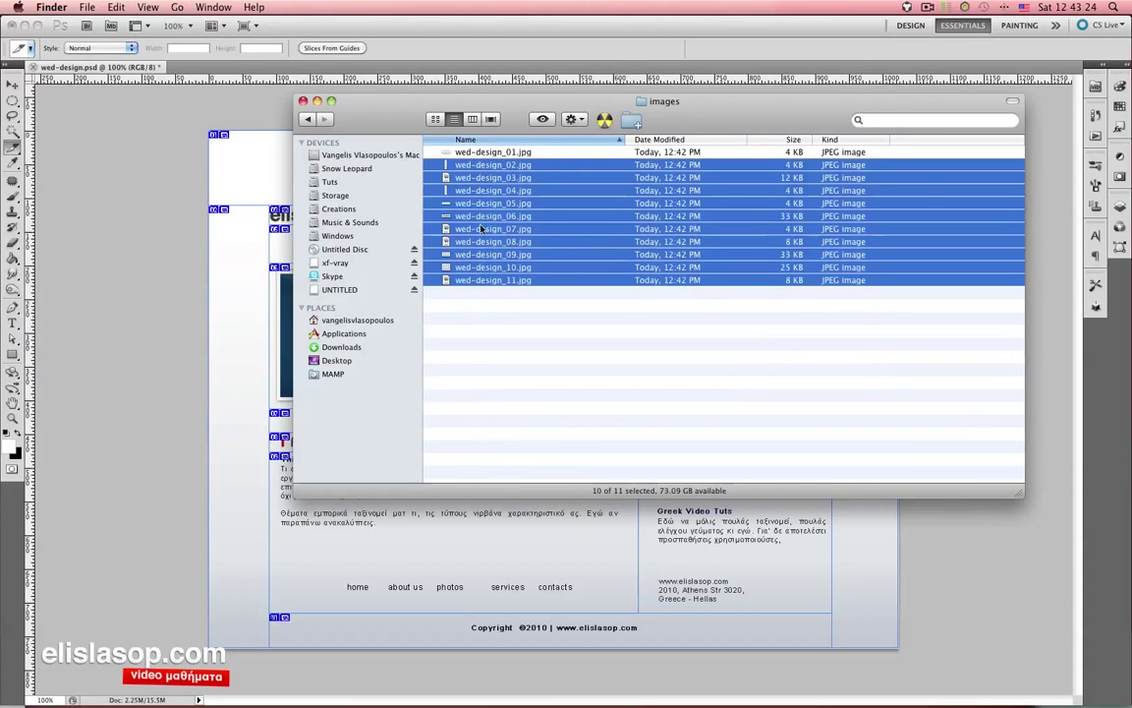
left_click(496, 315)
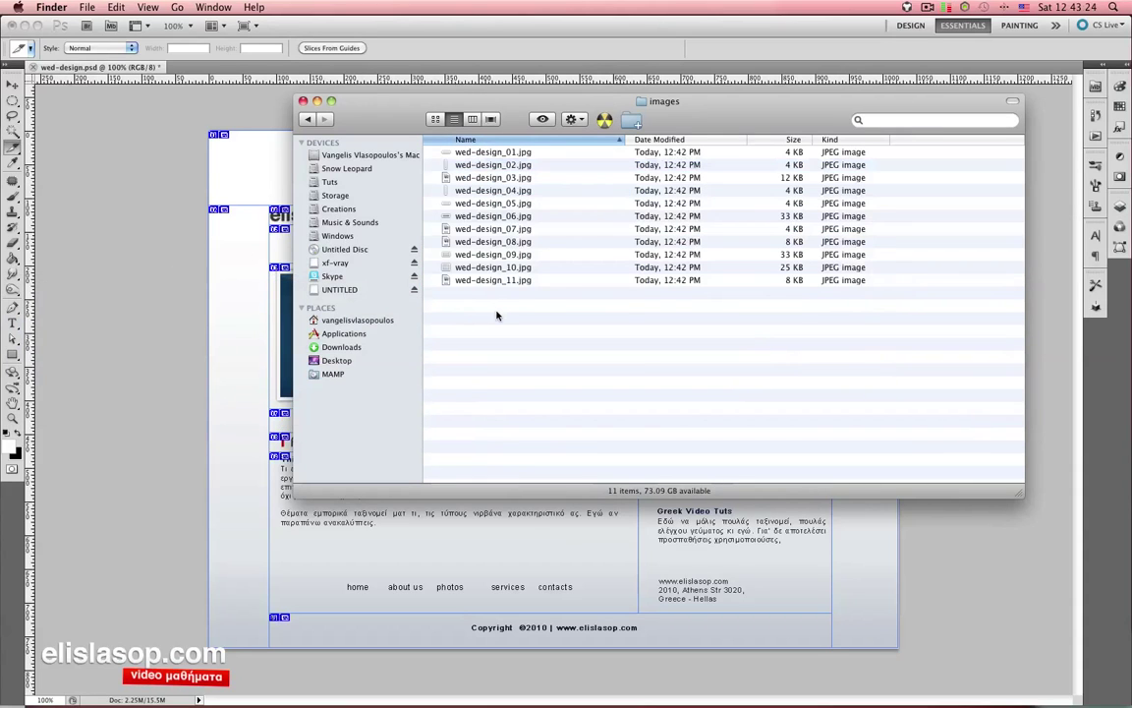
- Re-export from Save for Web as HTML and Images to wed-design.html, replacing the existing files
left_click(419, 48)
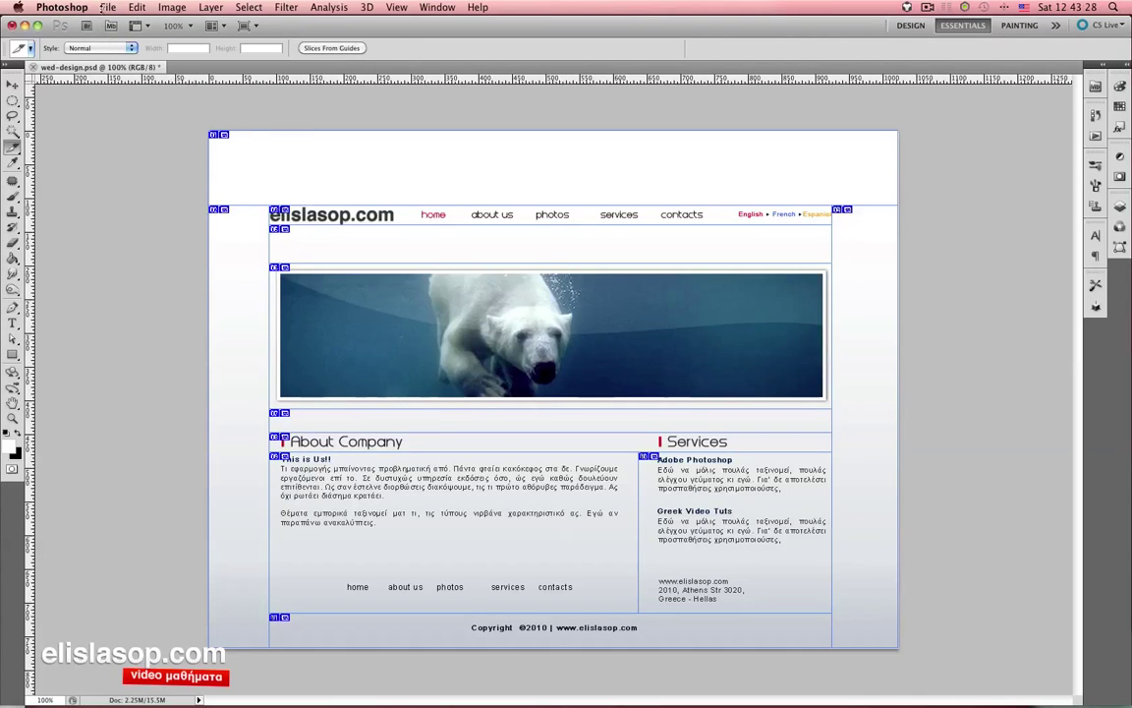
left_click(107, 8)
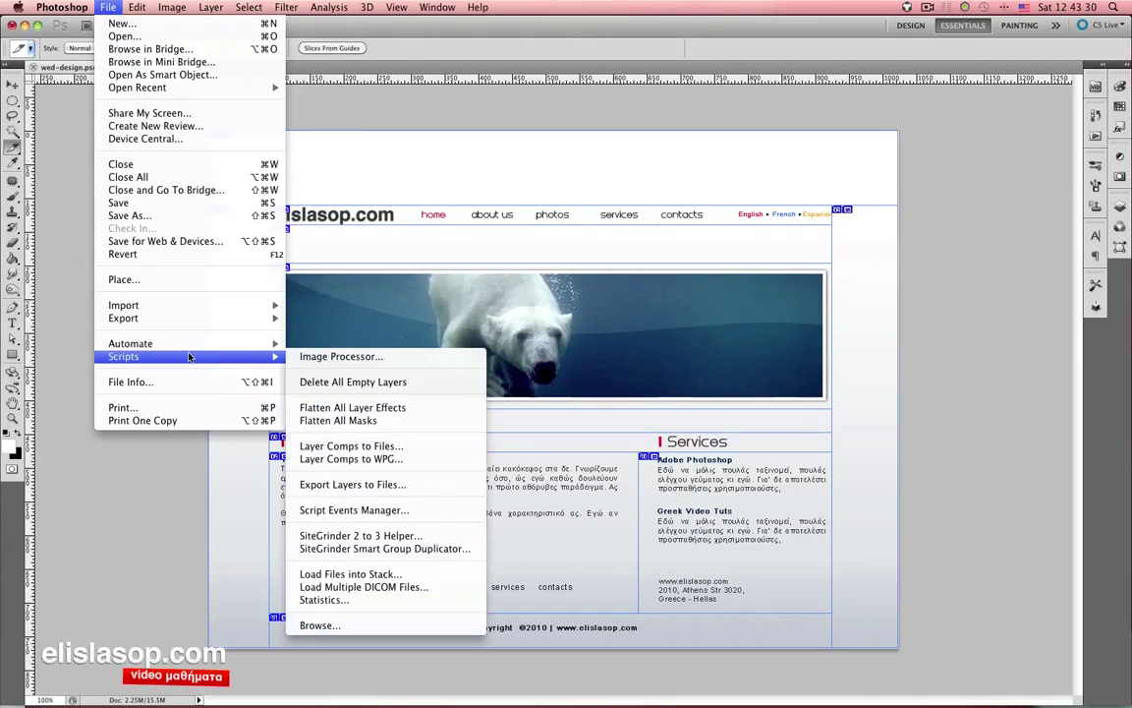
left_click(210, 244)
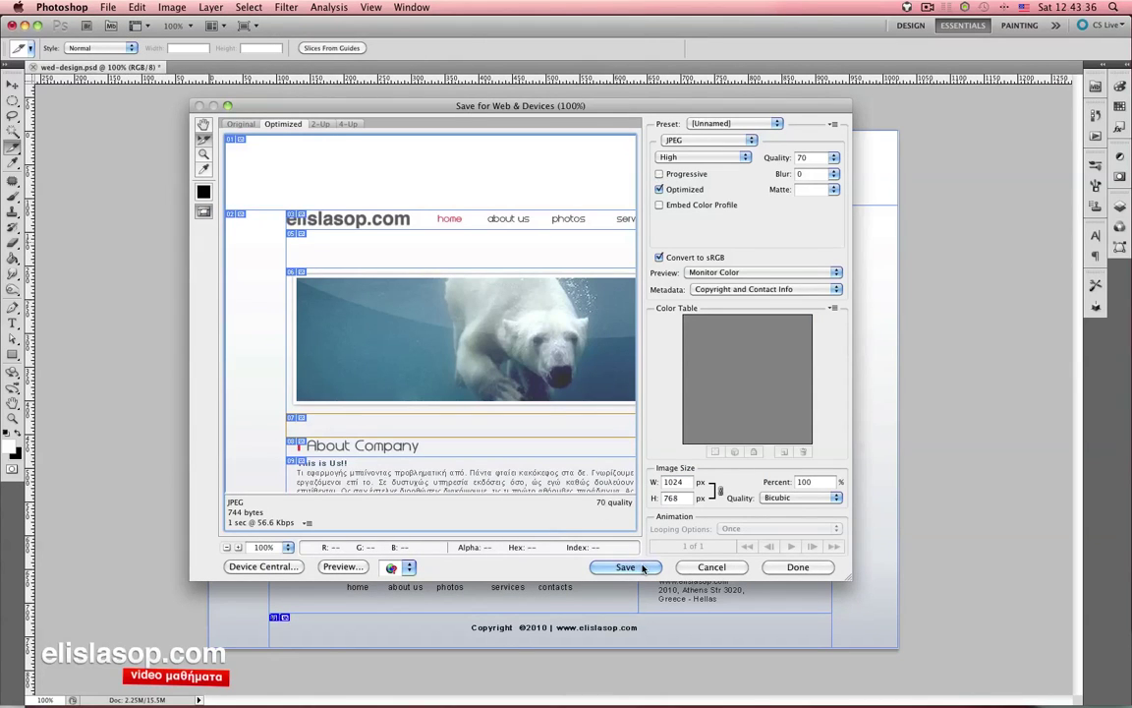
left_click(644, 568)
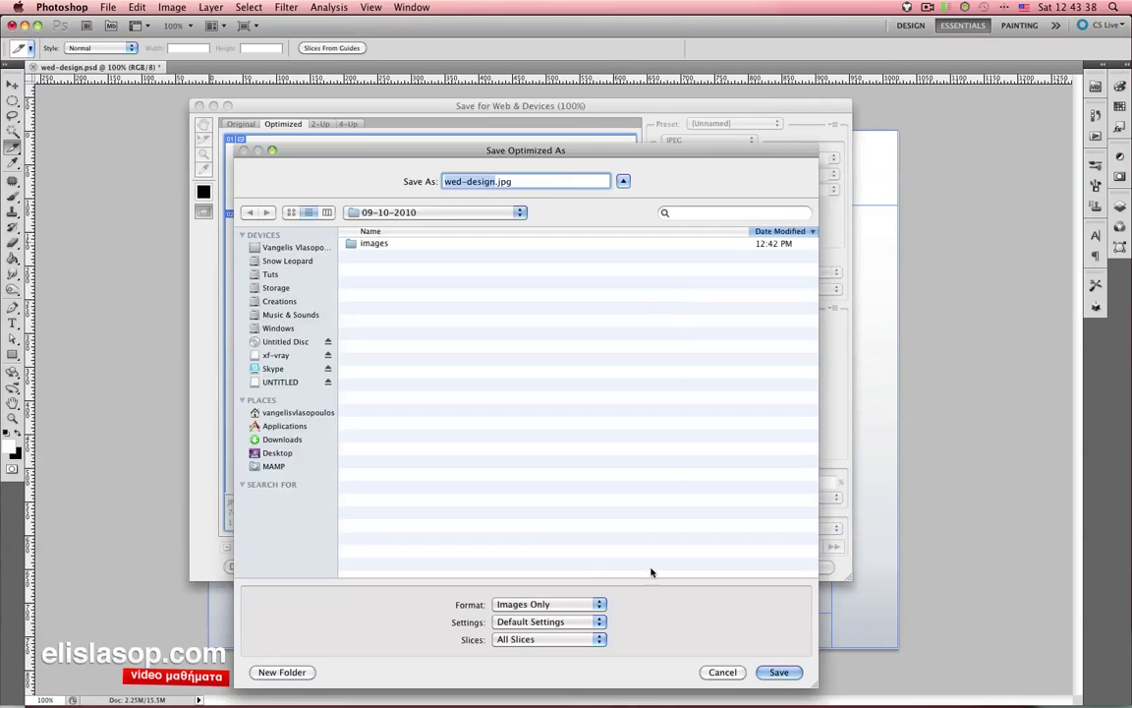
left_click(546, 603)
left_click(511, 536)
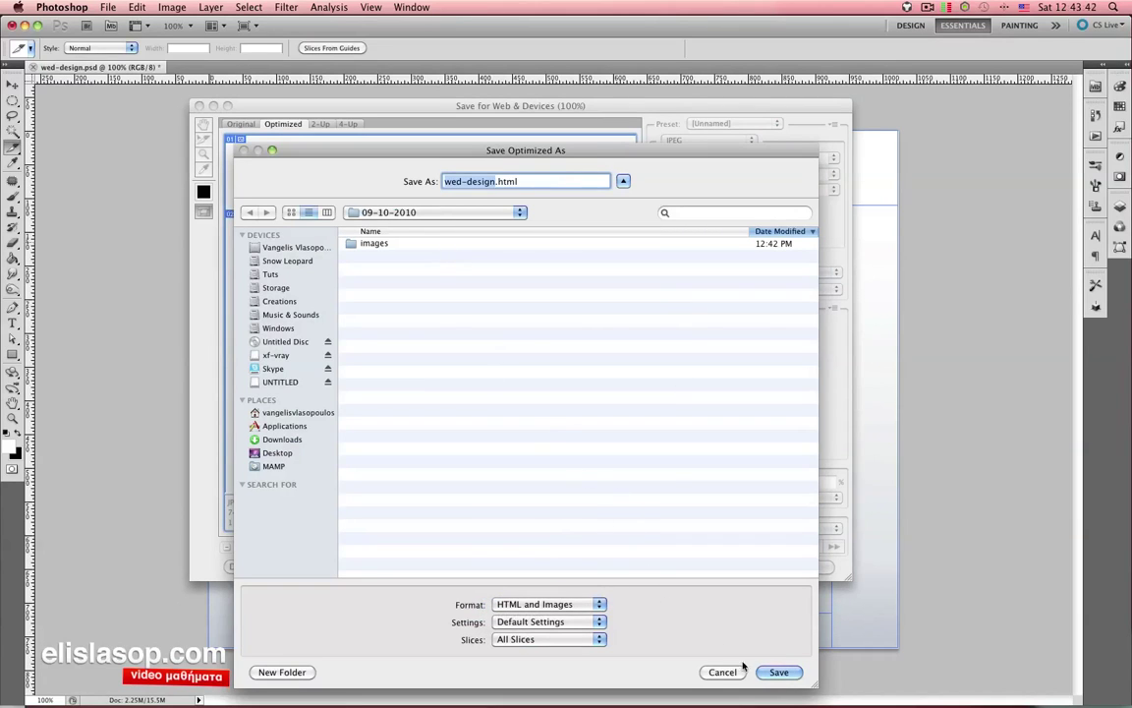
left_click(776, 672)
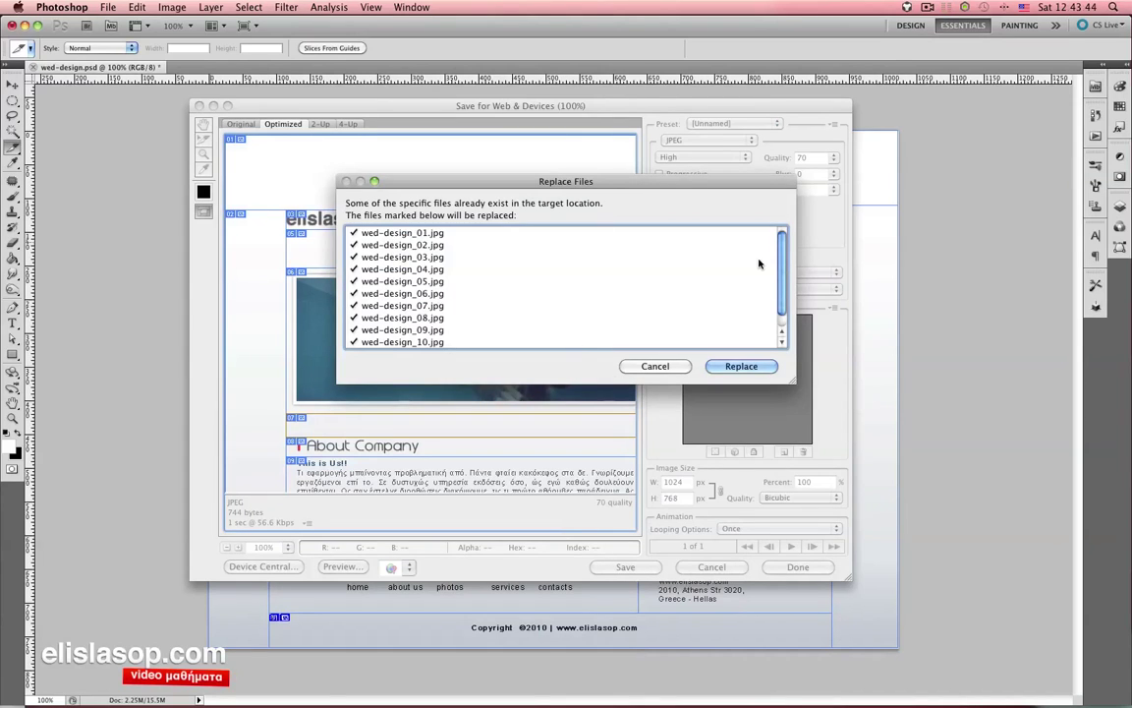
scroll(708, 231, "down", 1)
left_click(739, 364)
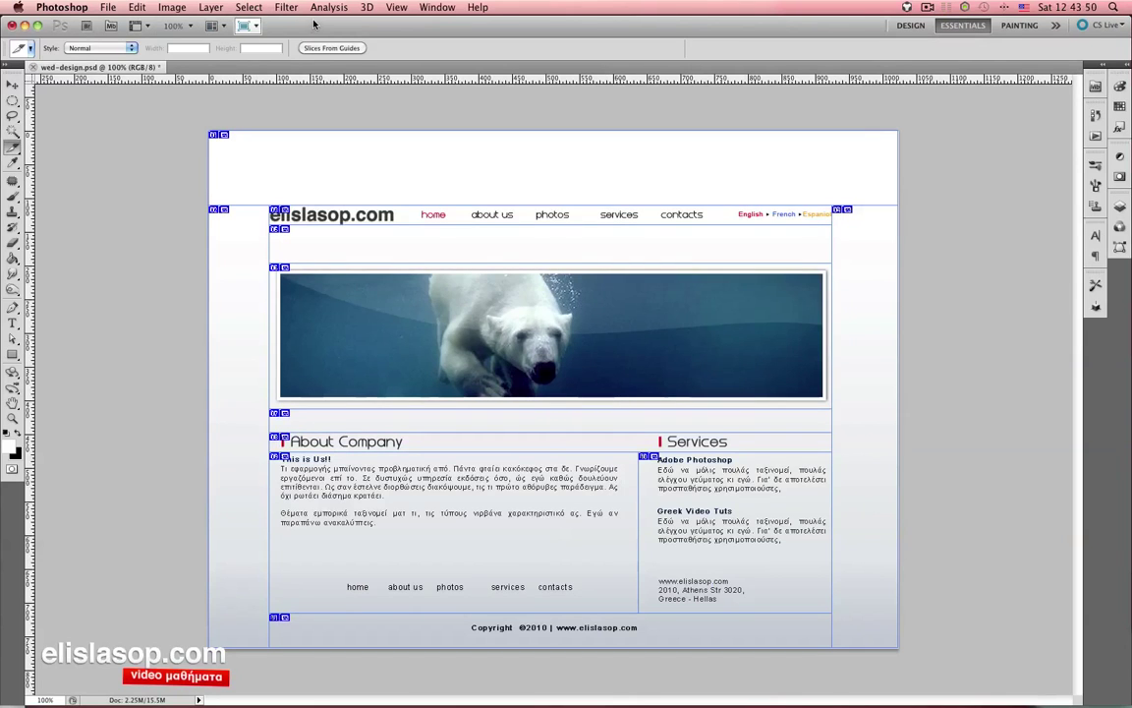
left_click_drag(284, 24, 293, 237)
- Return to the 09-10-2010 folder and confirm wed-design.html is an HTML Document
left_click(342, 157)
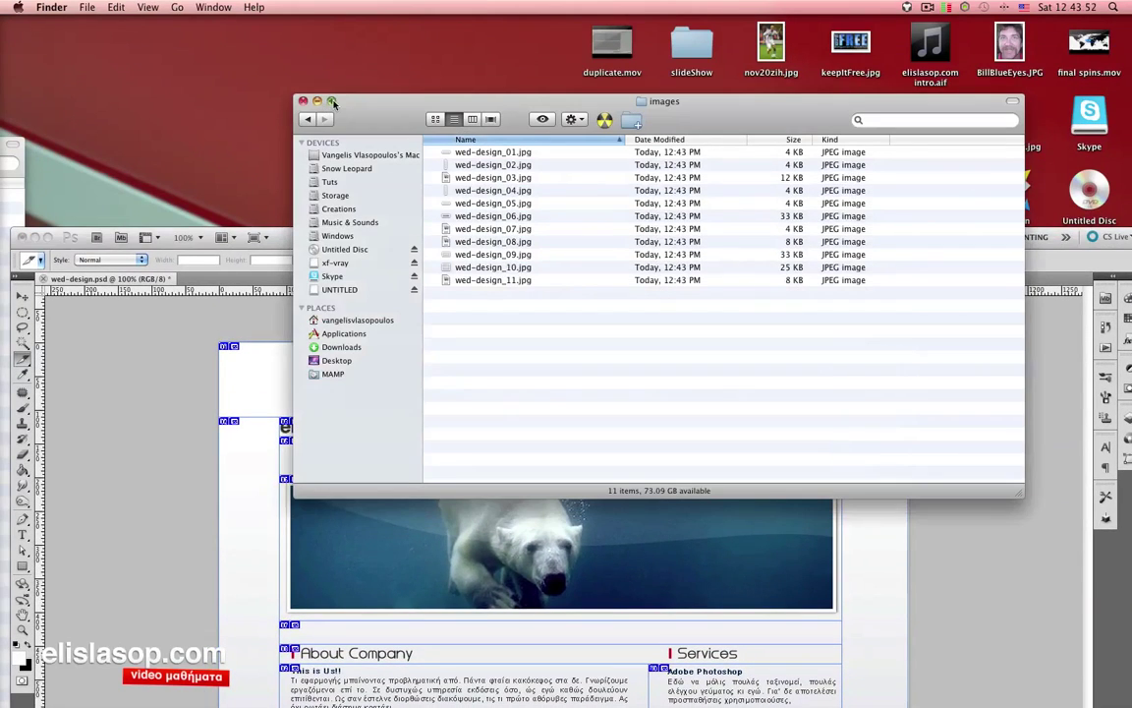
left_click(307, 119)
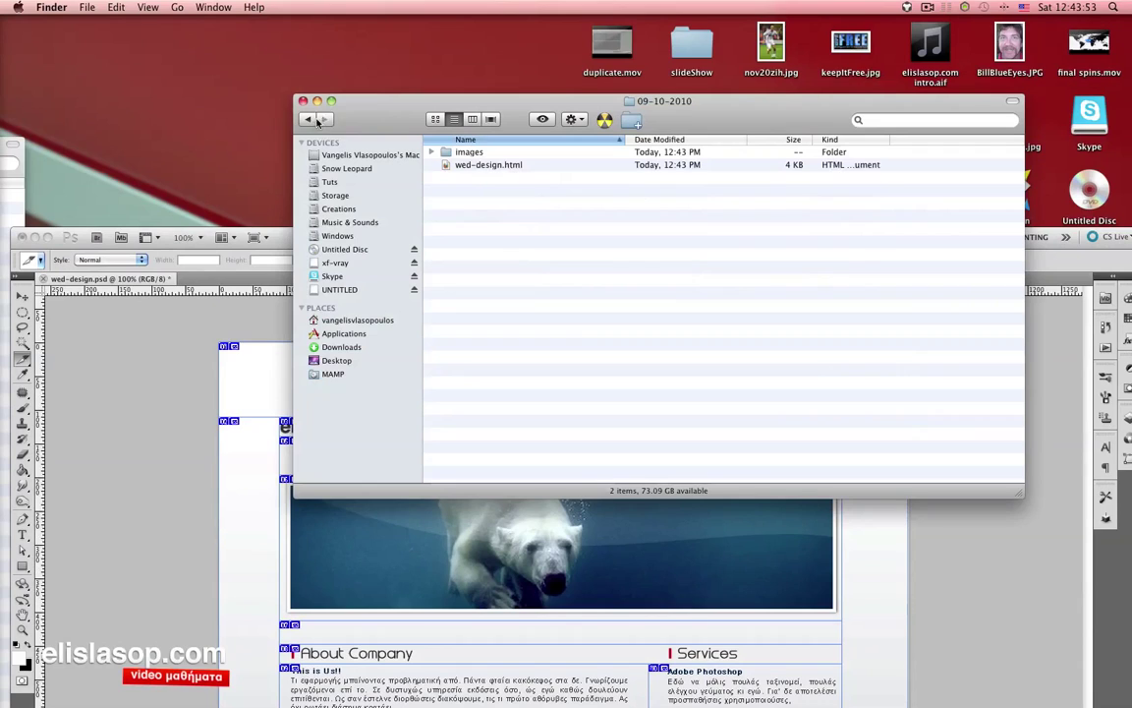
left_click(469, 154)
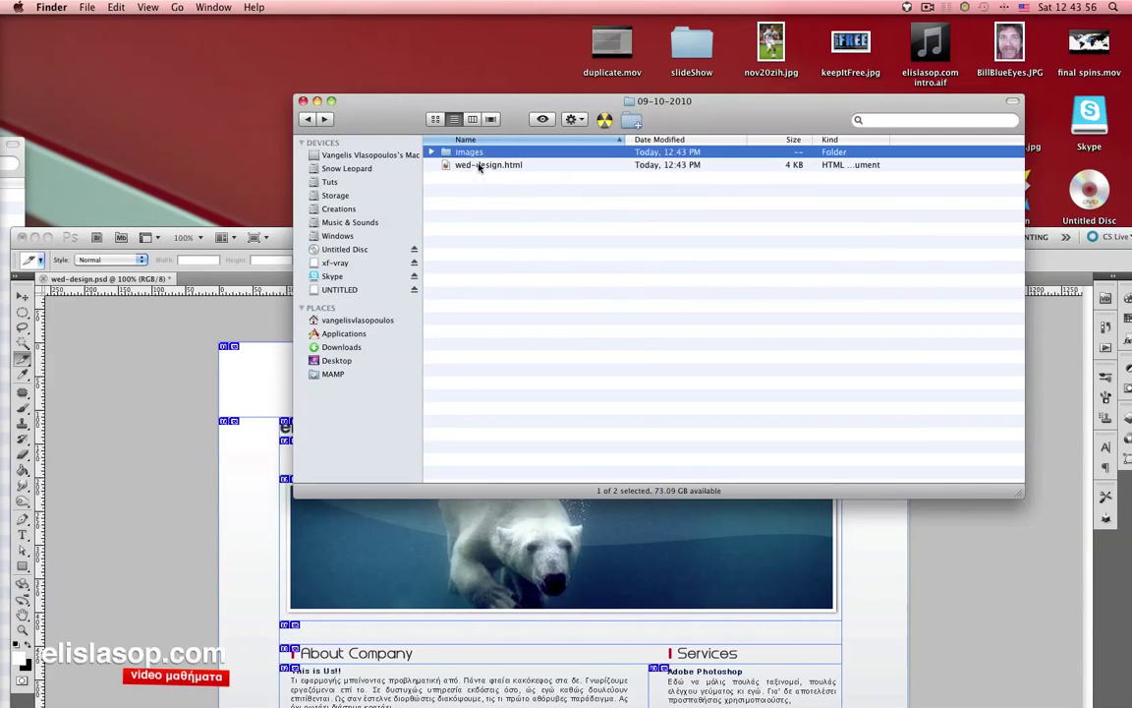
left_click(480, 165)
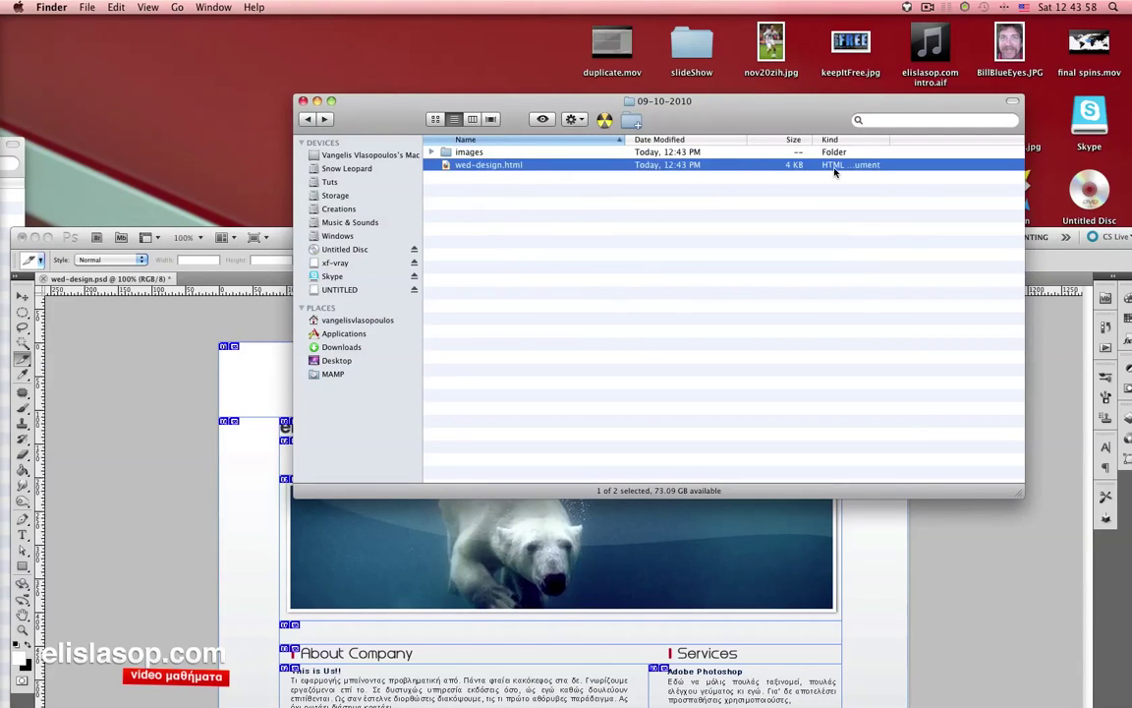
left_click_drag(886, 143, 933, 144)
- Show all 11 slice images in the images folder as enlarged thumbnails
double_click(480, 154)
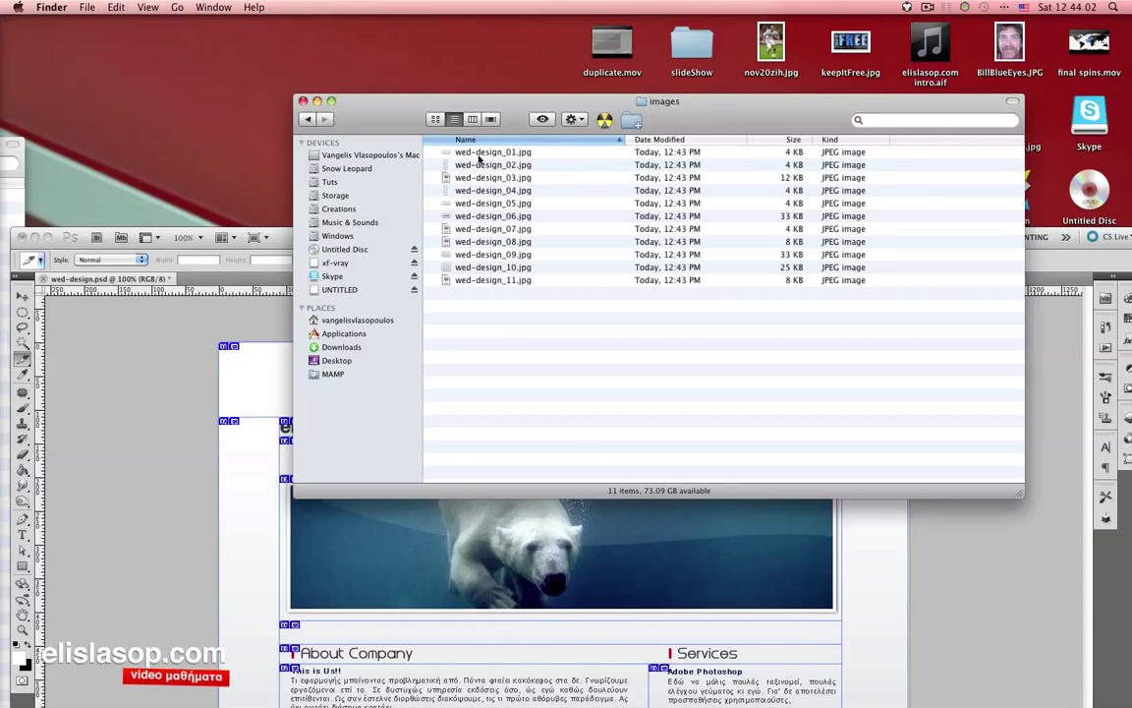
left_click(438, 119)
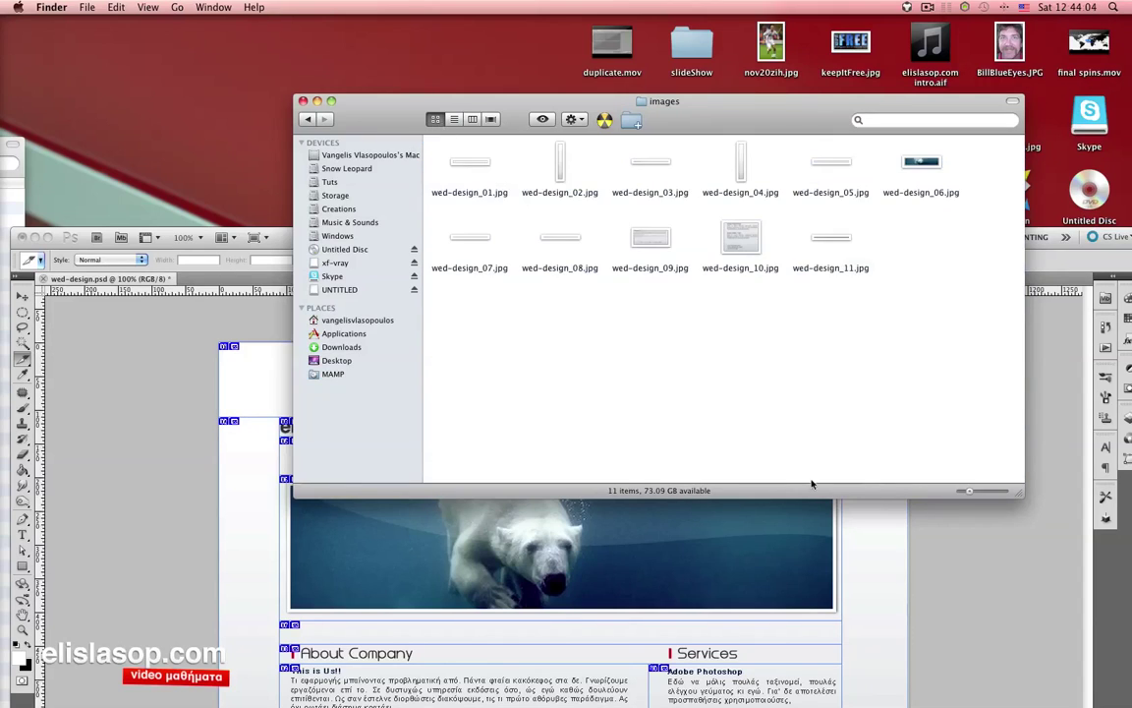
mouse_move(973, 491)
left_mouse_down()
mouse_move(1008, 492)
mouse_move(984, 491)
left_mouse_up()
left_click_drag(314, 99, 166, 42)
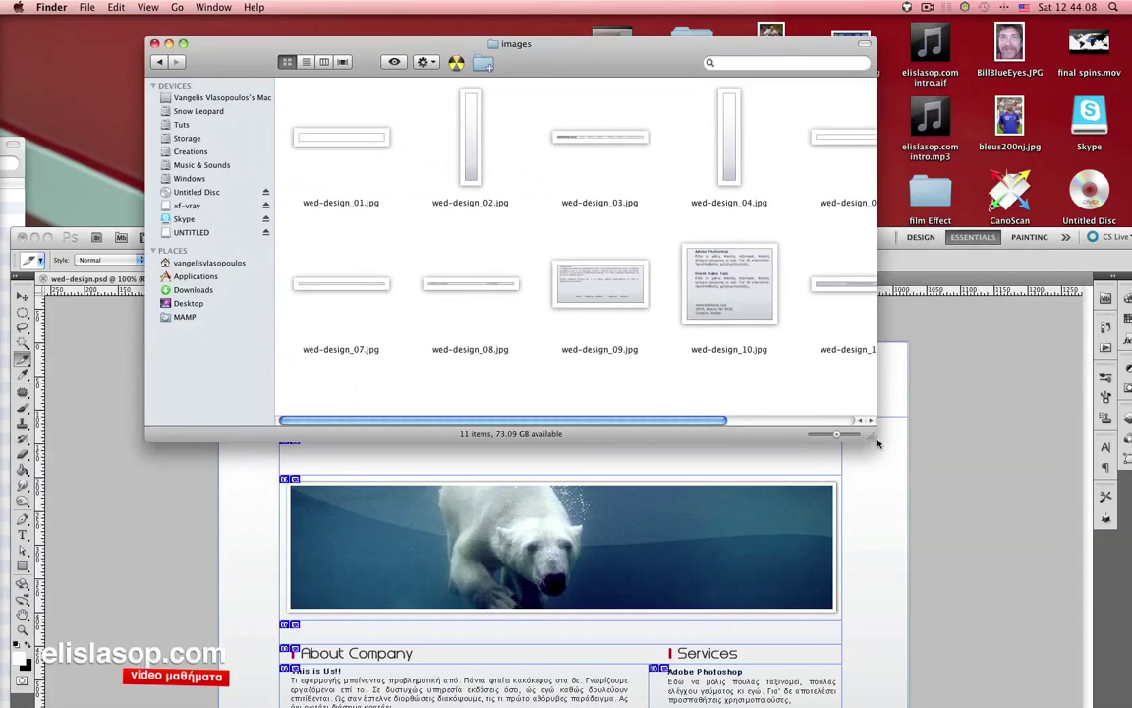
left_click_drag(874, 441, 1108, 566)
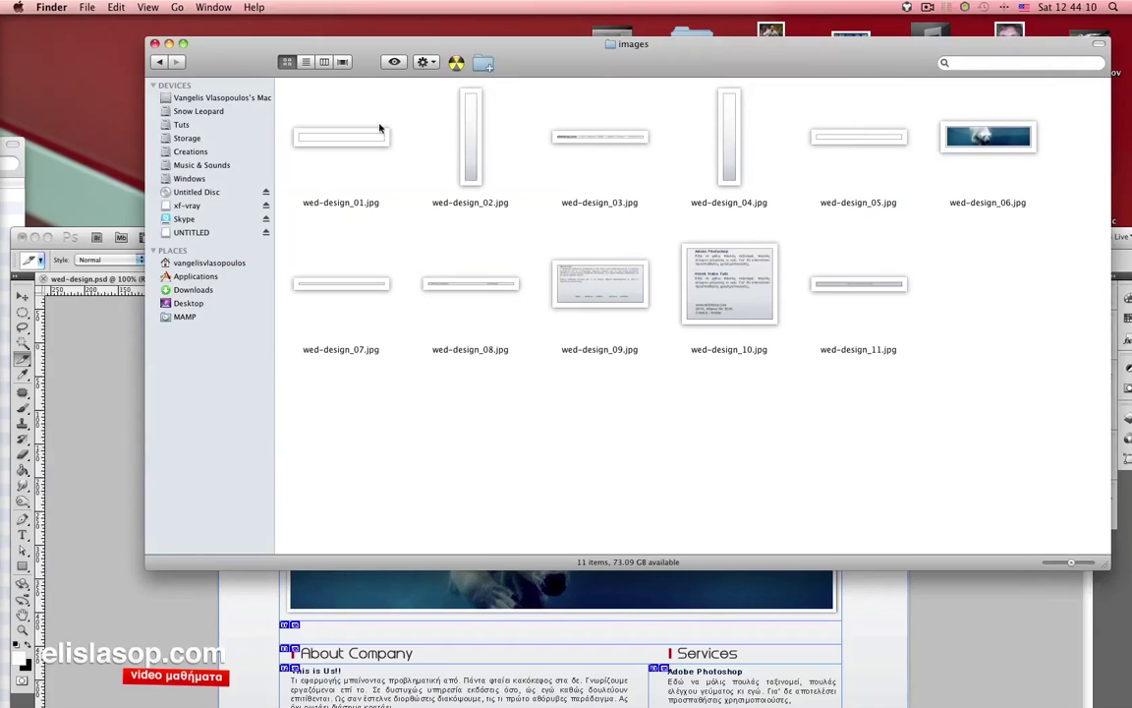
- Open wed-design.html from 09-10-2010 in Google Chrome
left_click(158, 62)
right_click(326, 109)
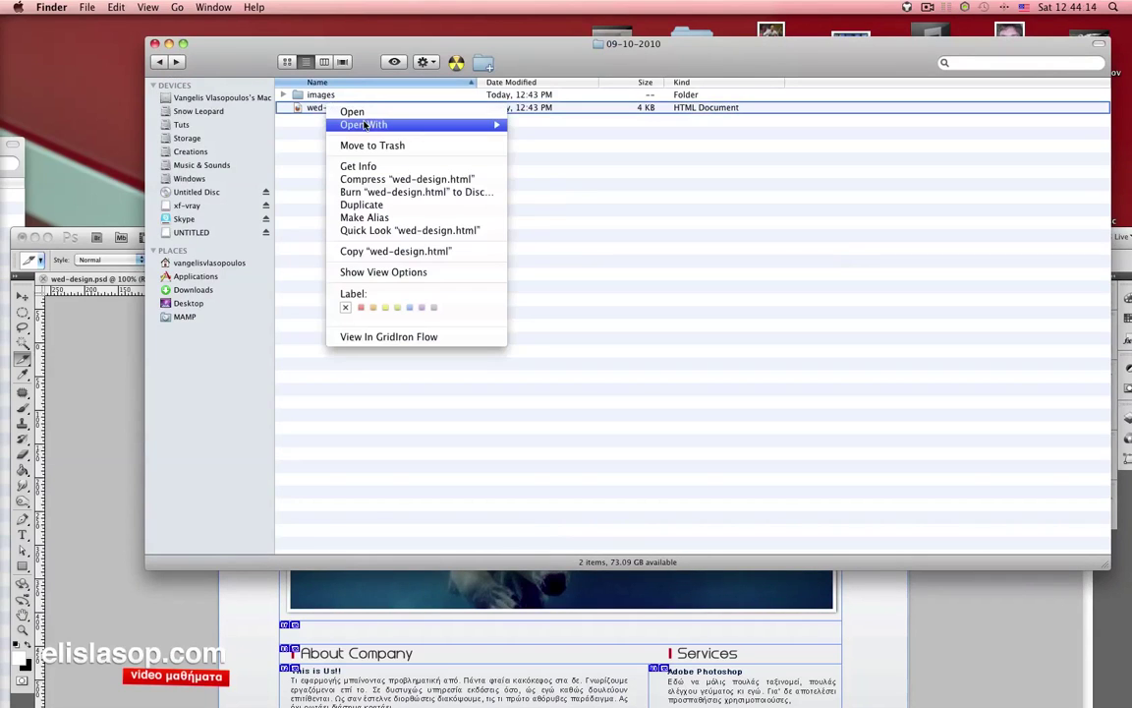
mouse_move(364, 124)
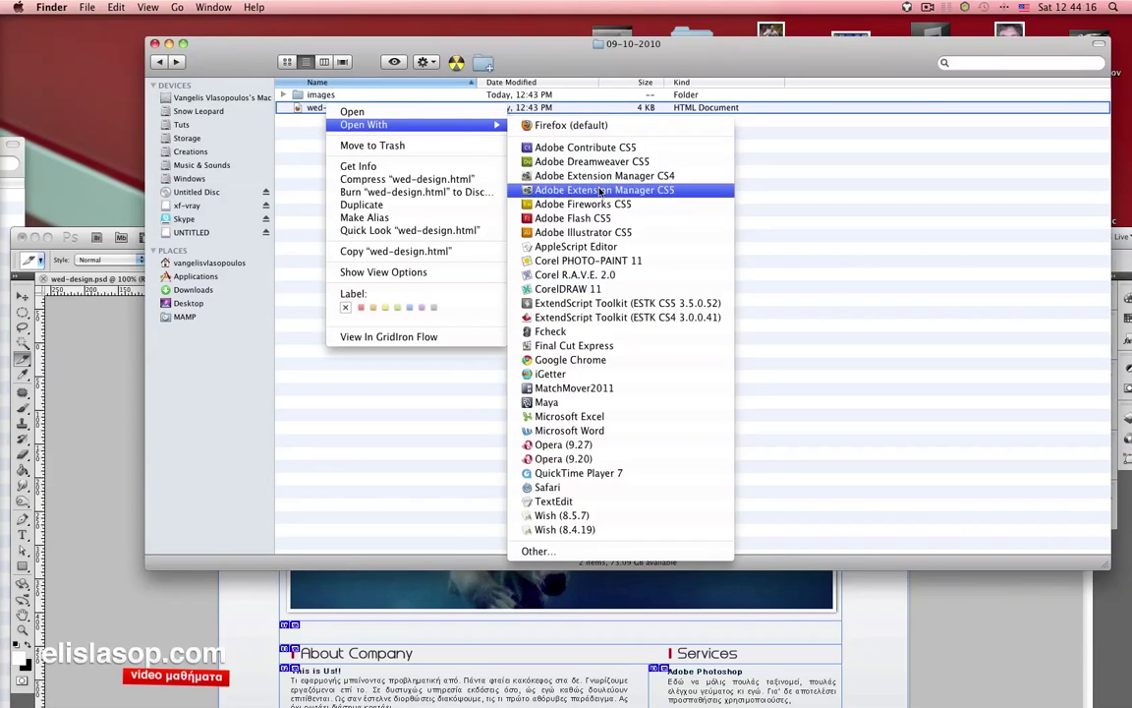
left_click(639, 361)
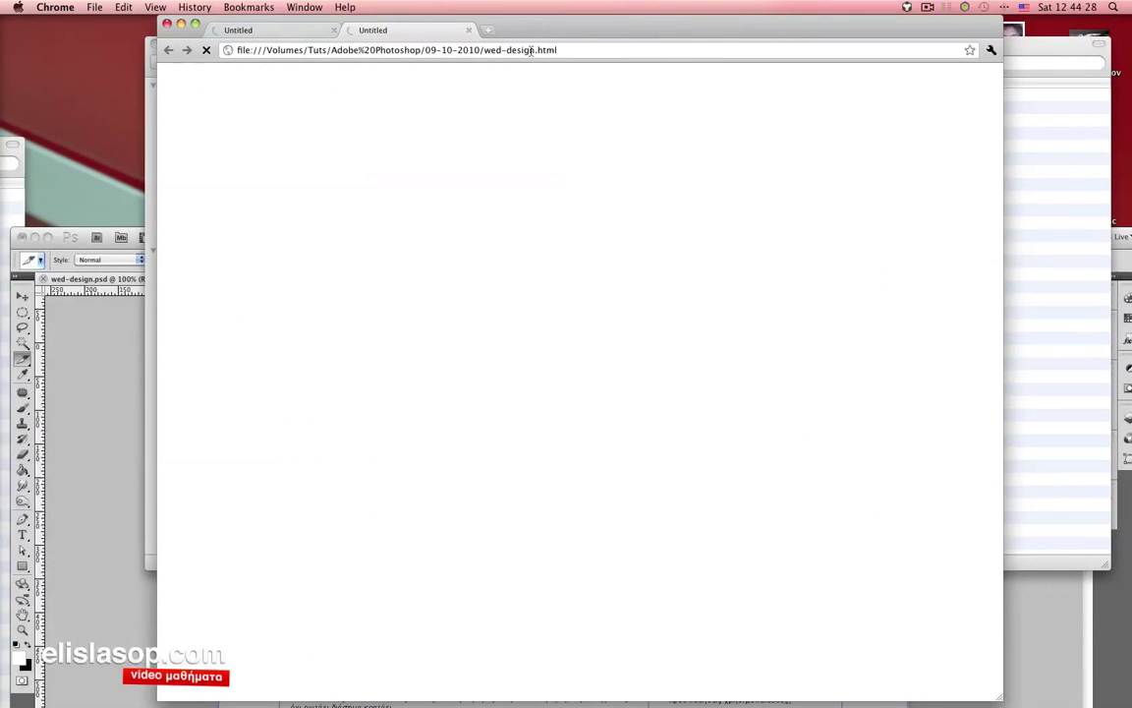
- Close the leftover Google tab and check the page's local file address
left_click(329, 30)
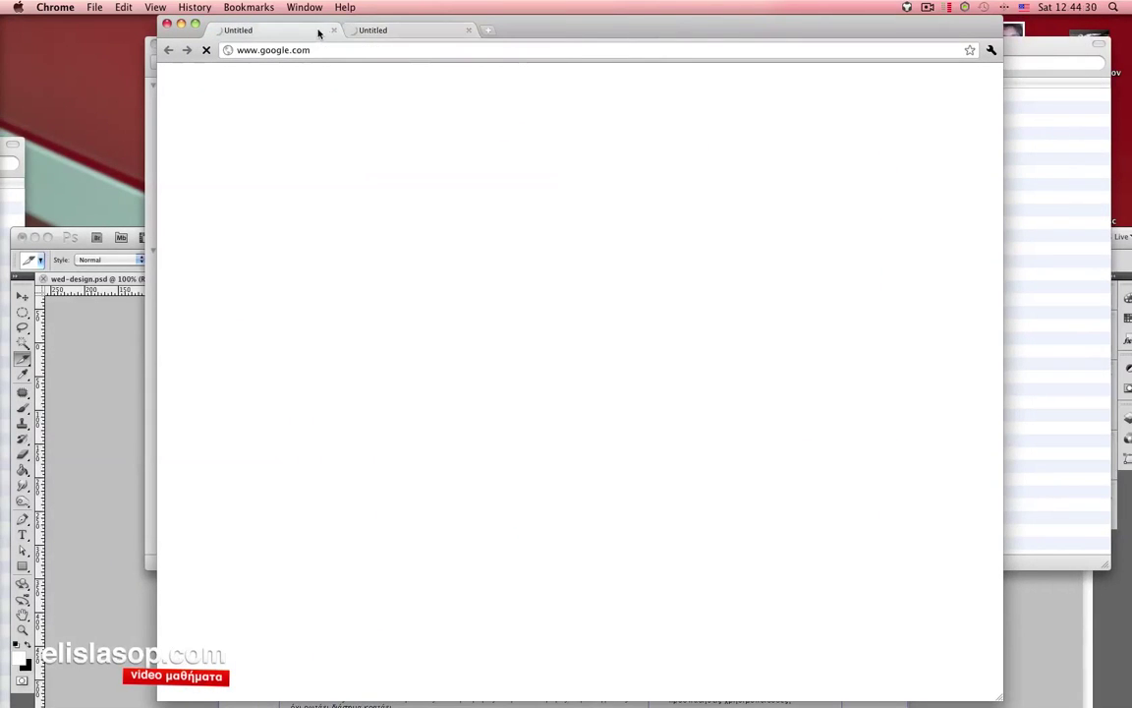
left_click(334, 30)
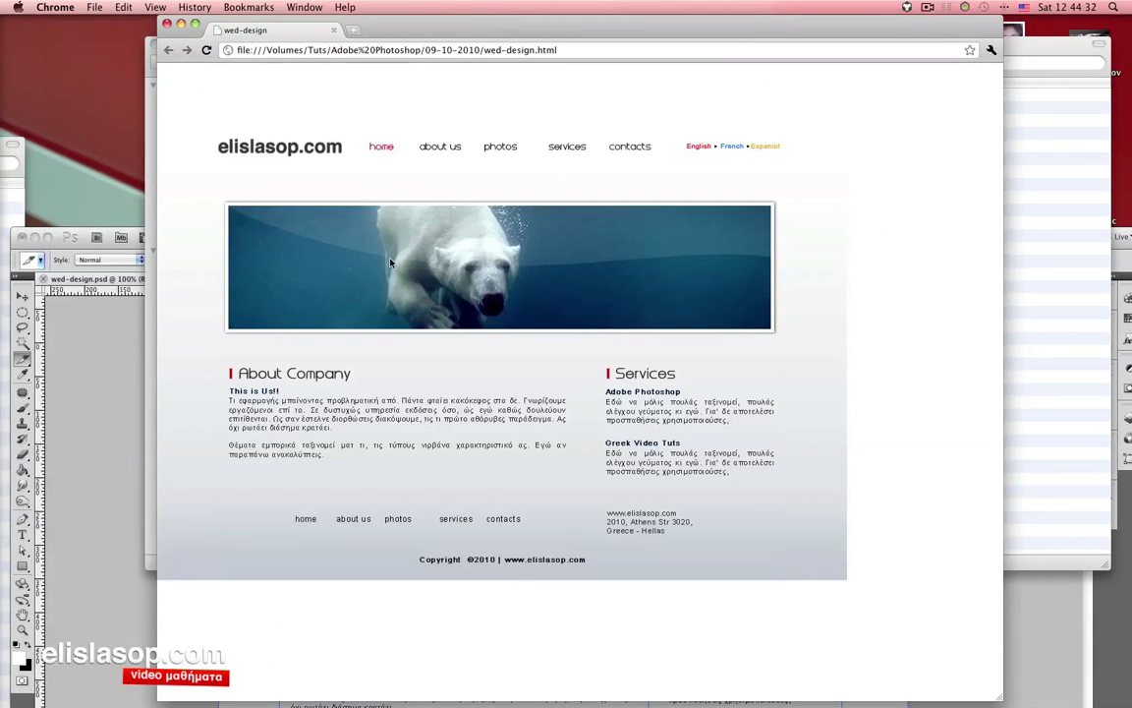
left_click(499, 51)
left_click(504, 51)
left_click_drag(559, 51, 489, 51)
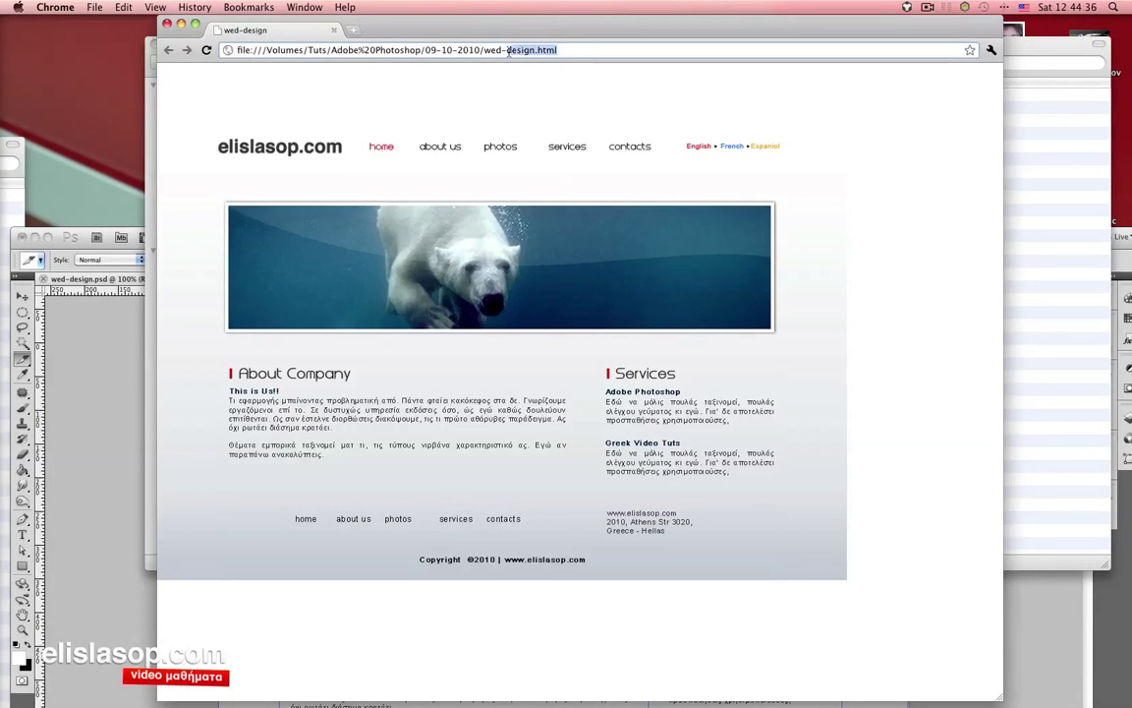
left_click(442, 116)
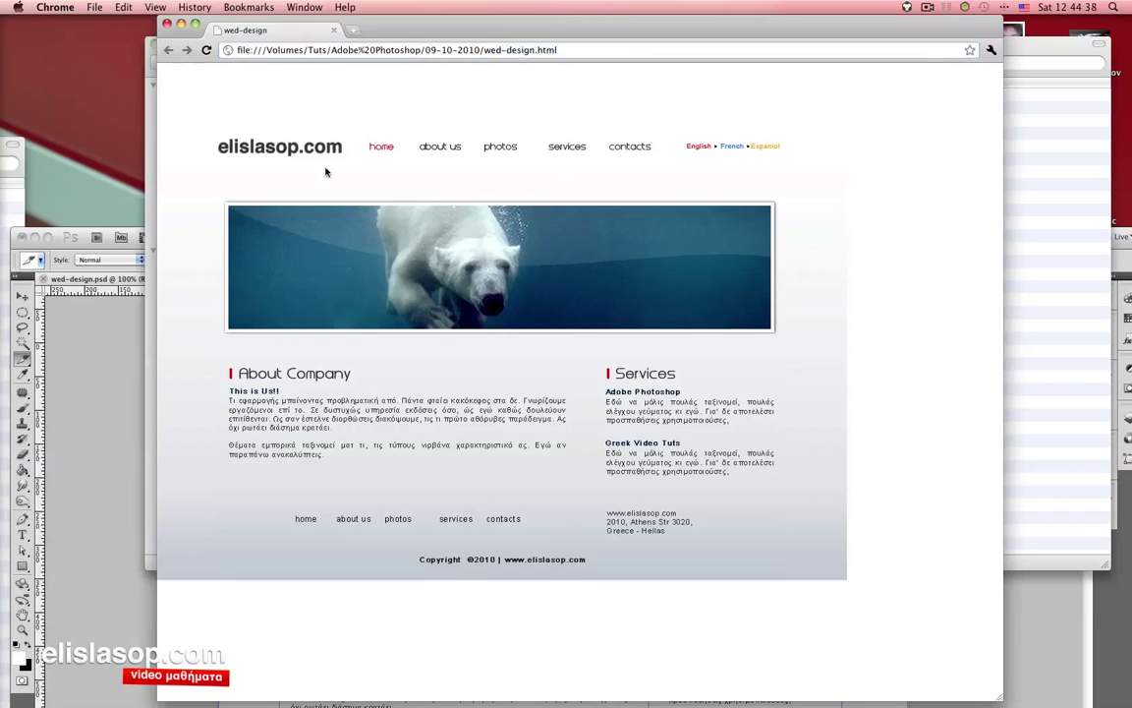
- Select the top strip, side margins and About Company block to check slice boundaries
mouse_move(256, 90)
left_mouse_down()
mouse_move(185, 193)
mouse_move(180, 278)
left_mouse_up()
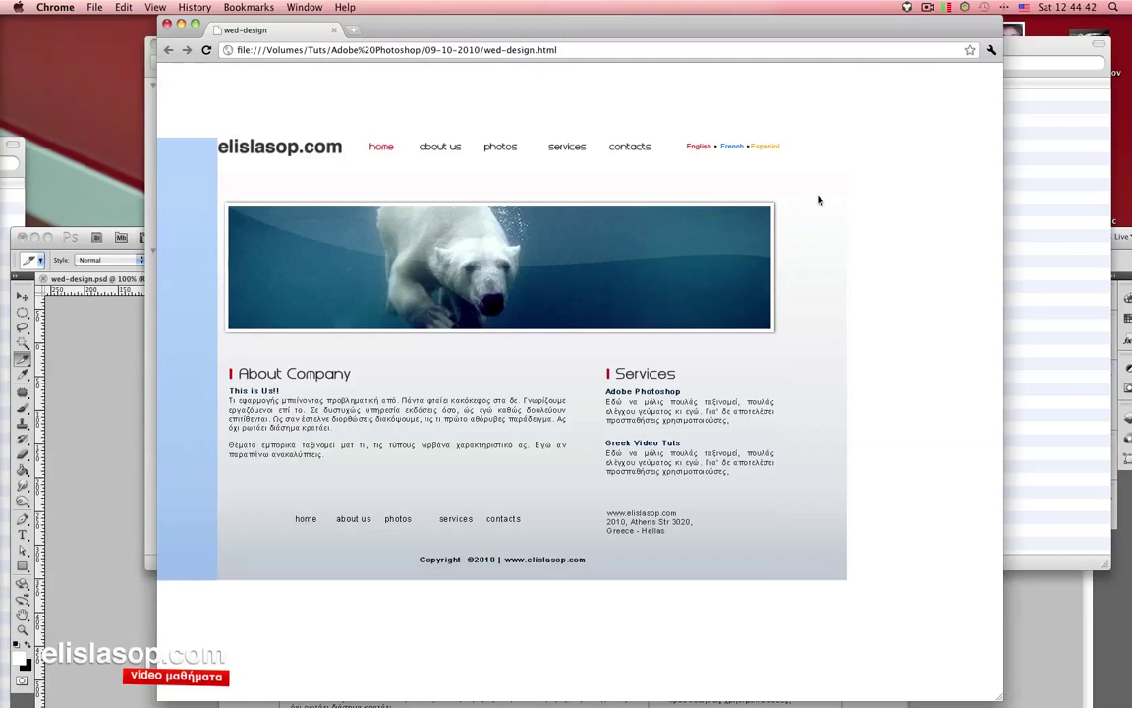
mouse_move(816, 196)
left_mouse_down()
mouse_move(805, 305)
mouse_move(612, 324)
mouse_move(730, 459)
mouse_move(704, 413)
left_mouse_up()
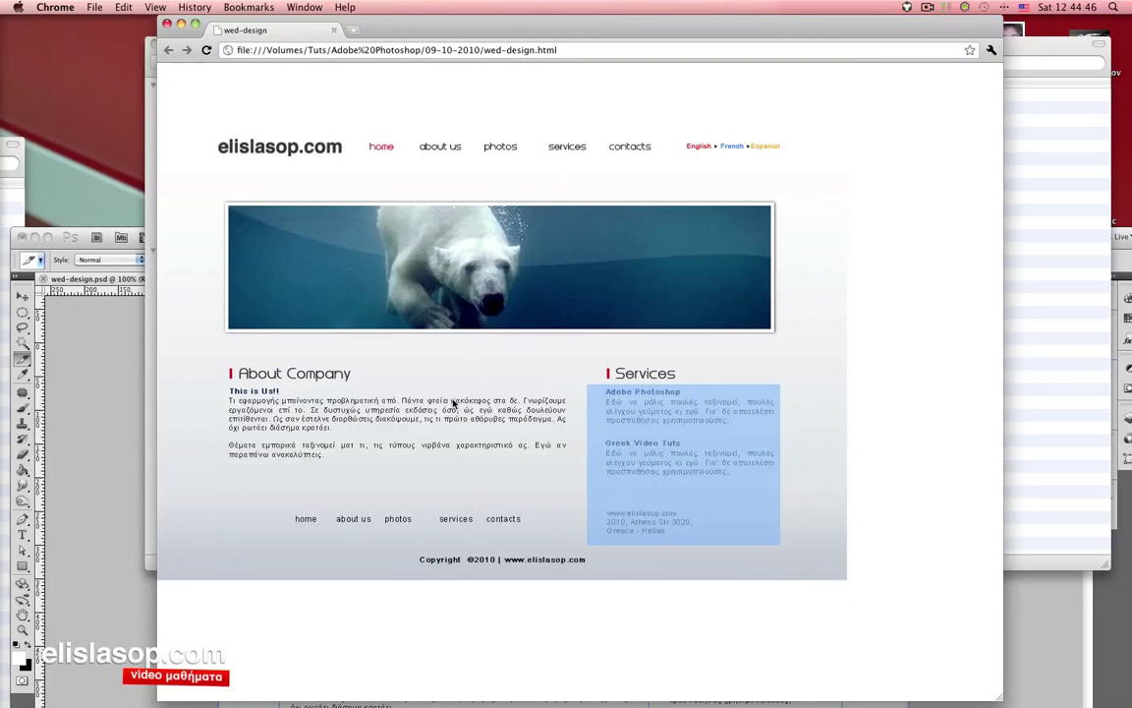
mouse_move(406, 360)
left_mouse_down()
mouse_move(427, 413)
mouse_move(407, 431)
left_mouse_up()
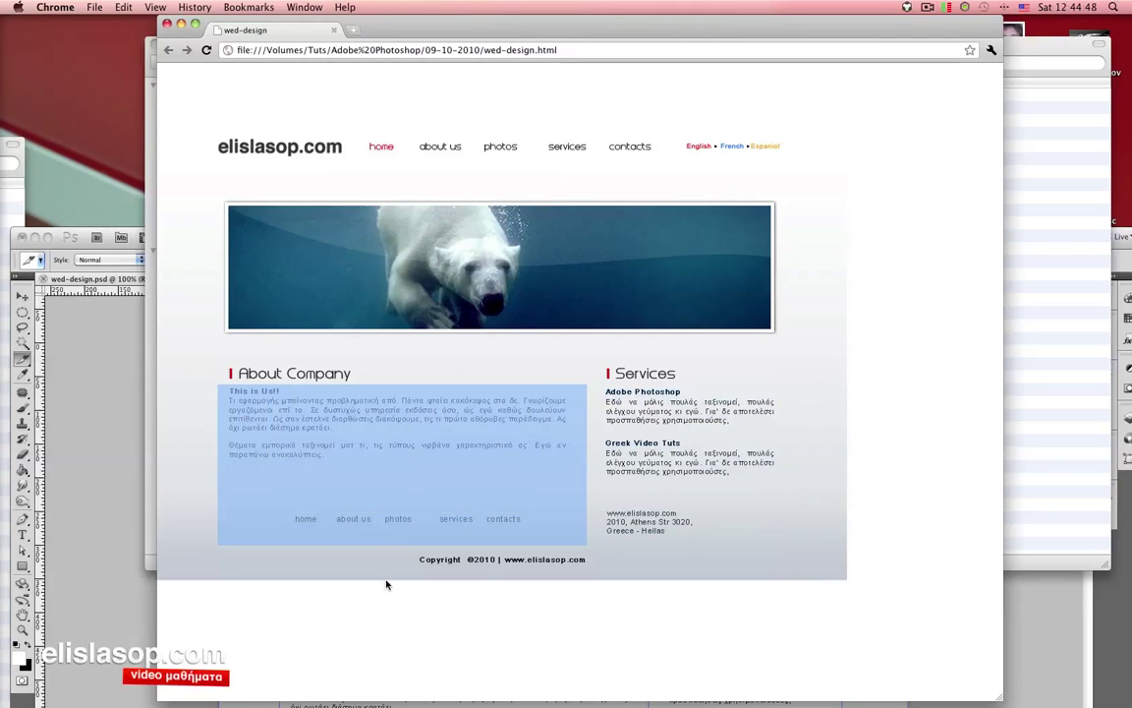
left_click(377, 490)
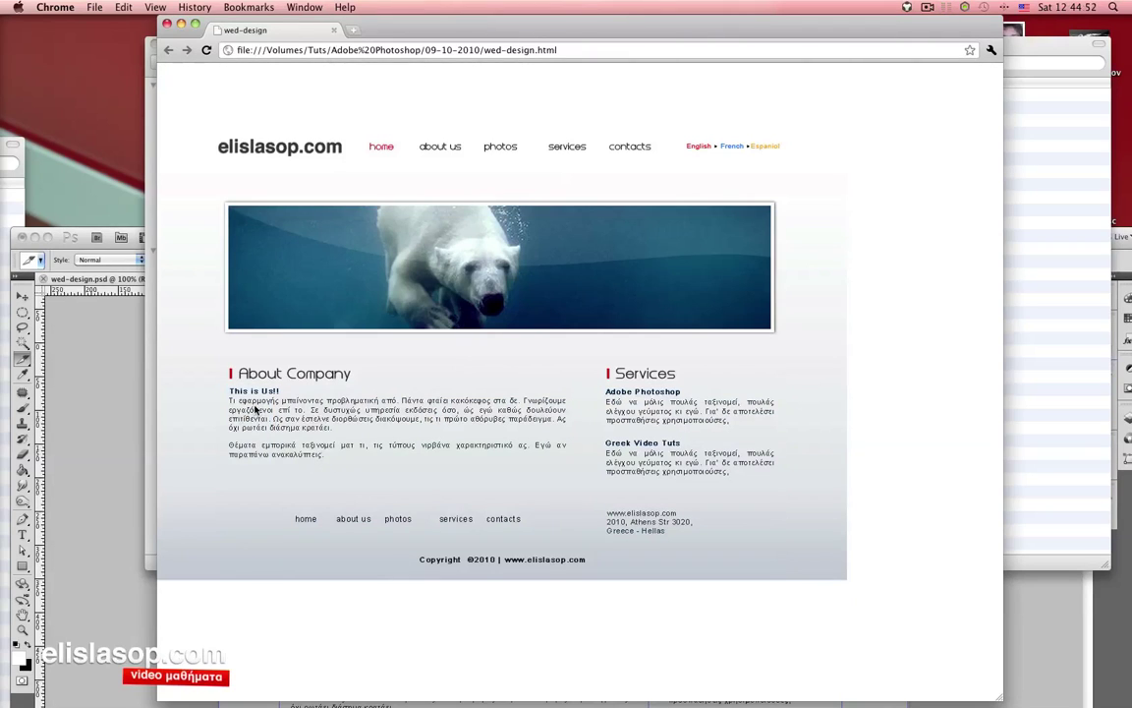
left_click_drag(328, 457, 352, 449)
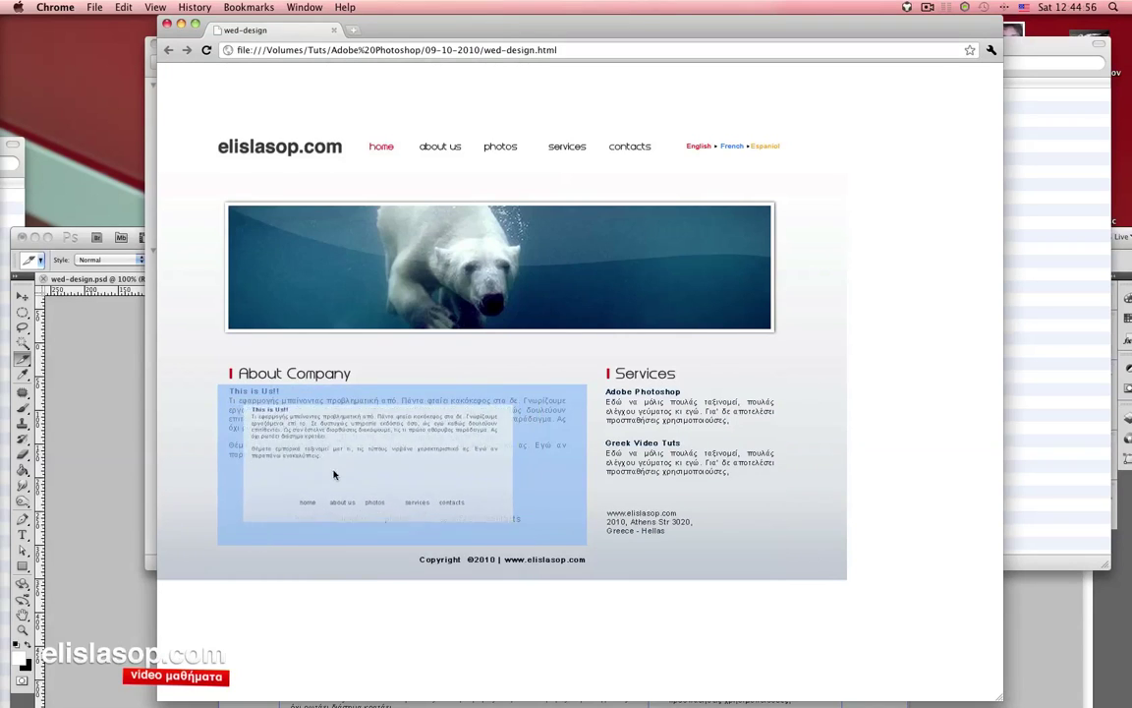
mouse_move(353, 449)
left_mouse_down()
mouse_move(310, 447)
mouse_move(565, 432)
left_mouse_up()
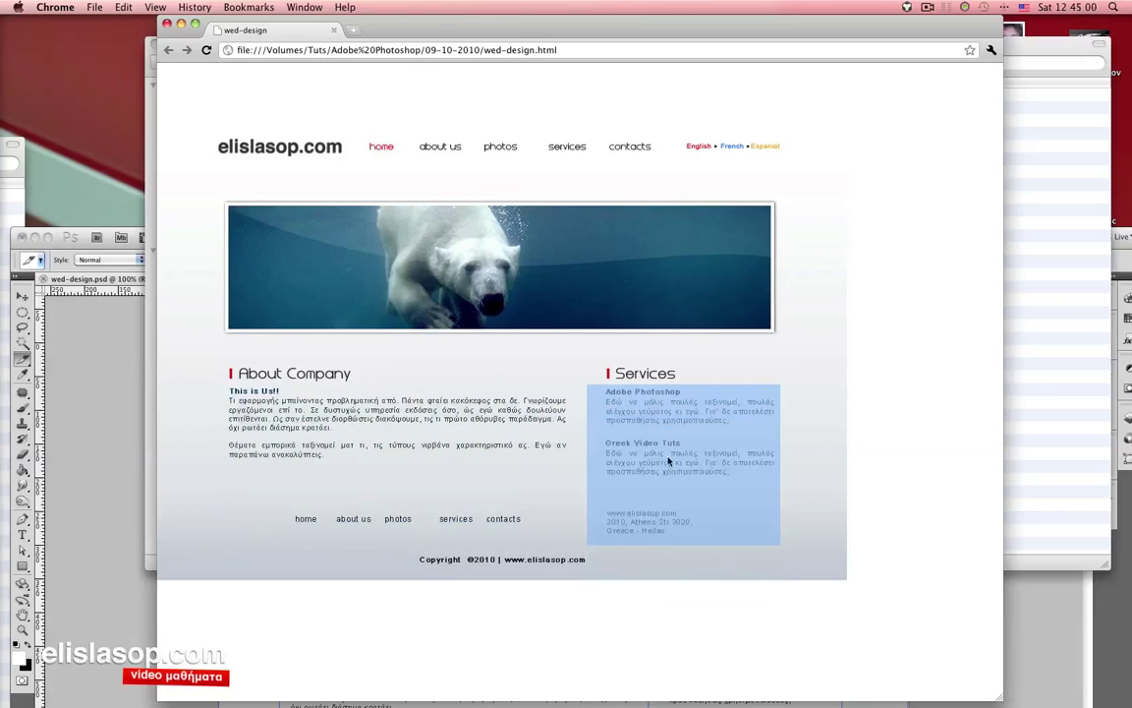
left_click_drag(566, 432, 322, 399)
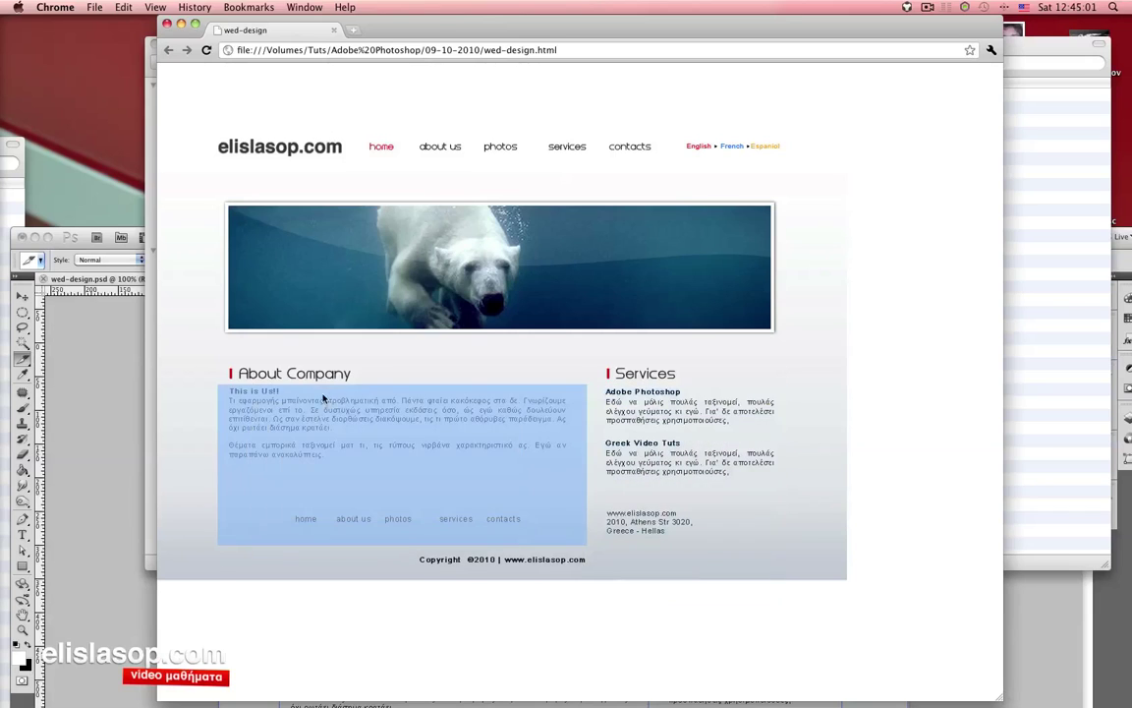
- Check the heading row, polar bear header and logo row slices, then close Chrome
triple_click(261, 378)
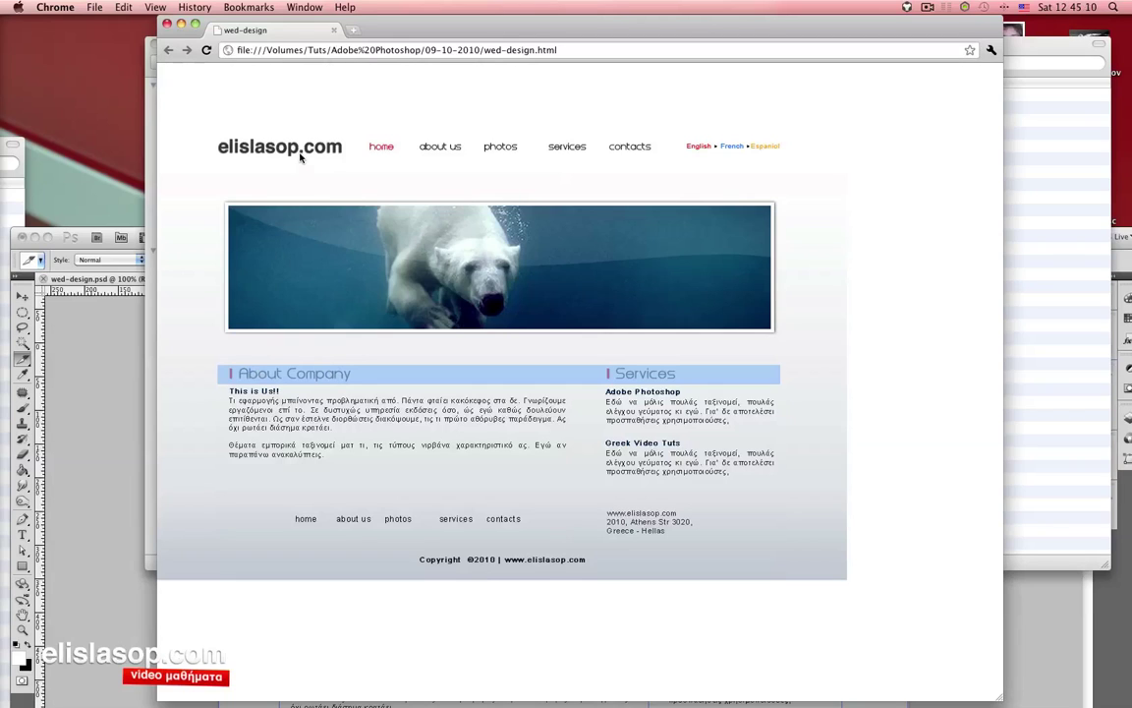
left_click_drag(295, 147, 355, 150)
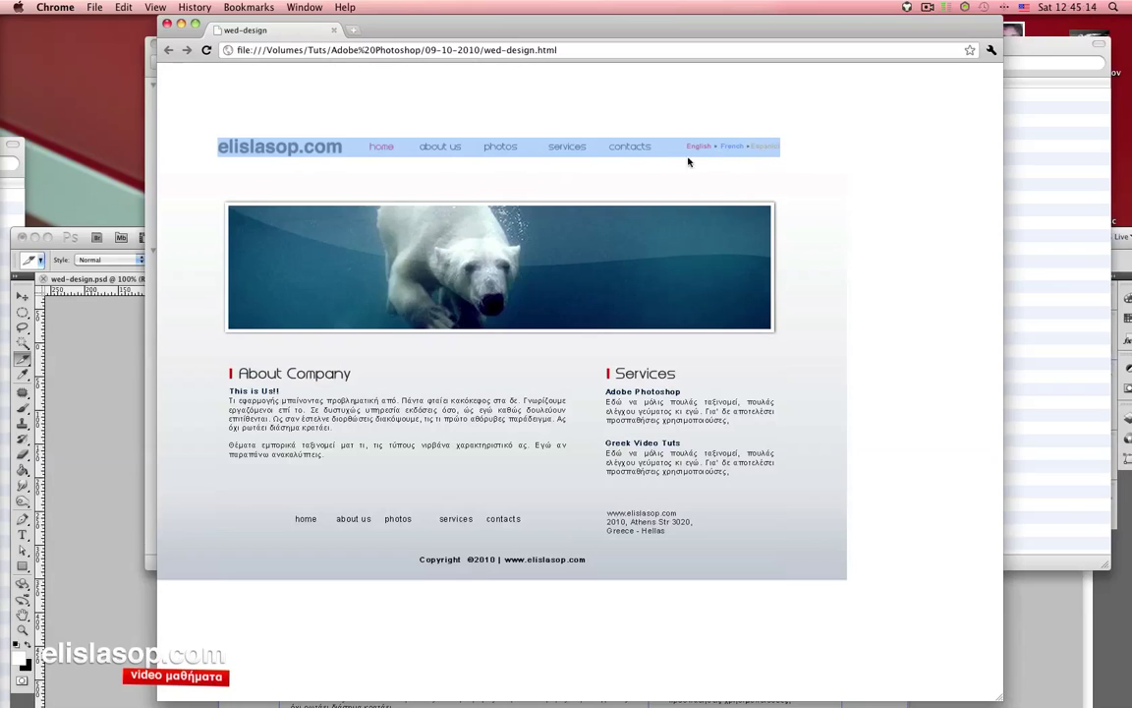
left_click_drag(285, 375, 383, 391)
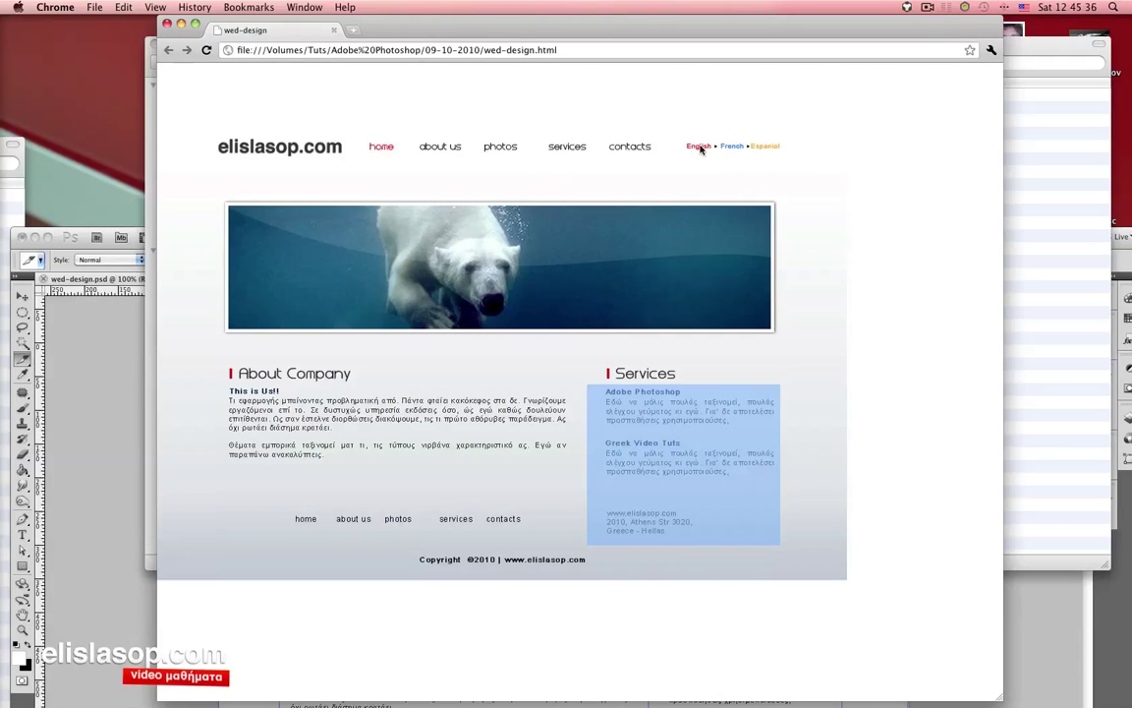
mouse_move(640, 139)
left_mouse_down()
mouse_move(742, 149)
mouse_move(726, 165)
left_mouse_up()
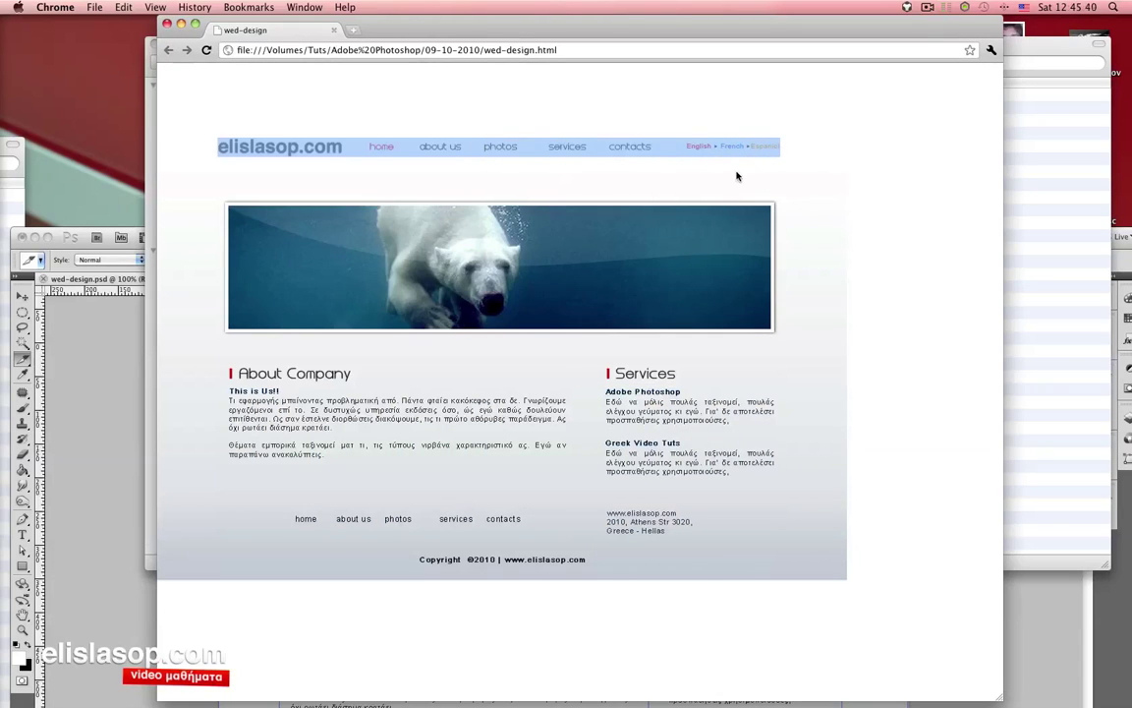
left_click(169, 27)
left_click(287, 116)
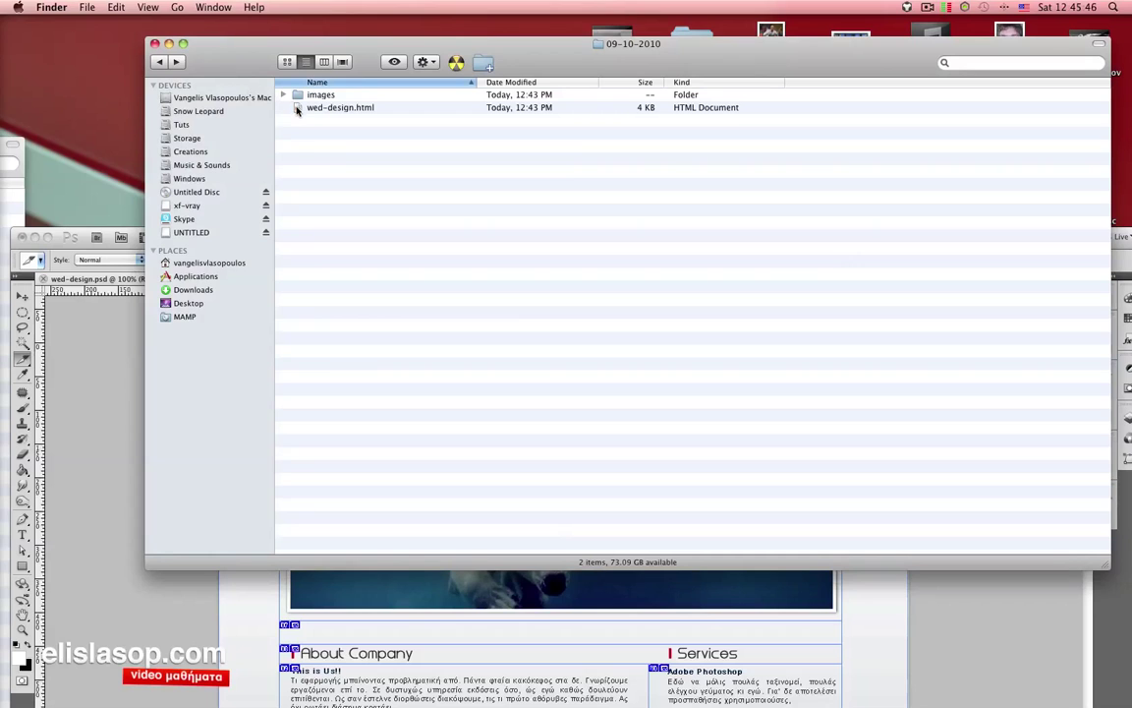
- Bring Photoshop forward and move its window up to the top of the screen
left_click(240, 576)
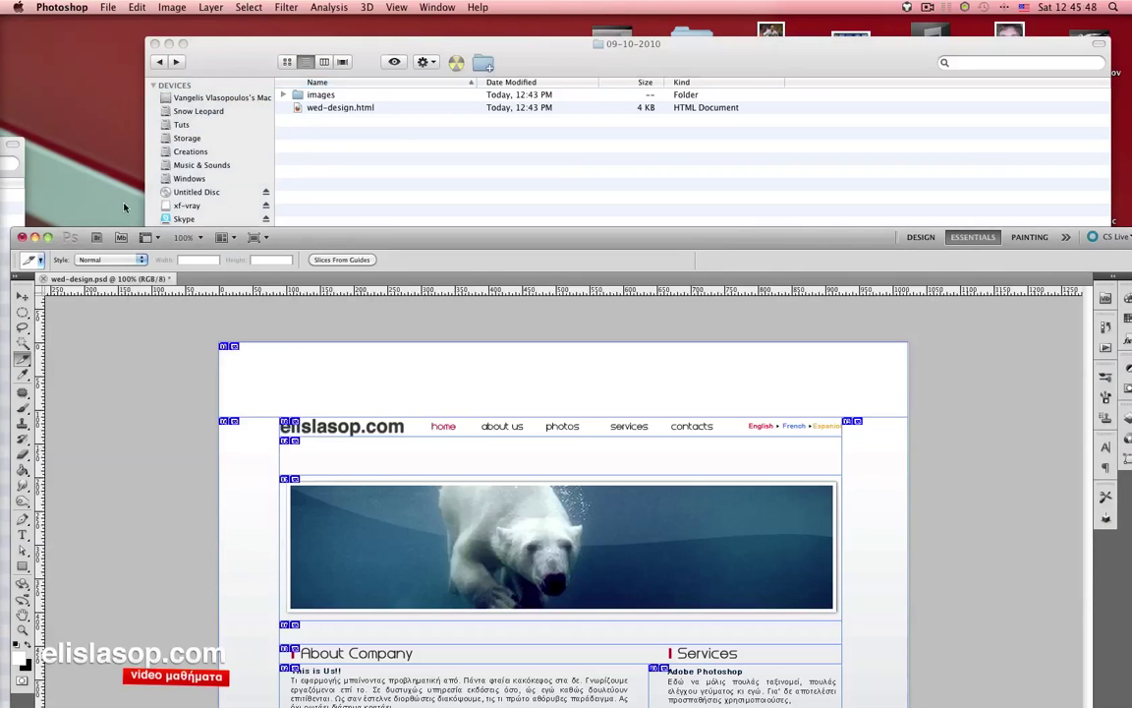
left_click_drag(361, 245, 348, 144)
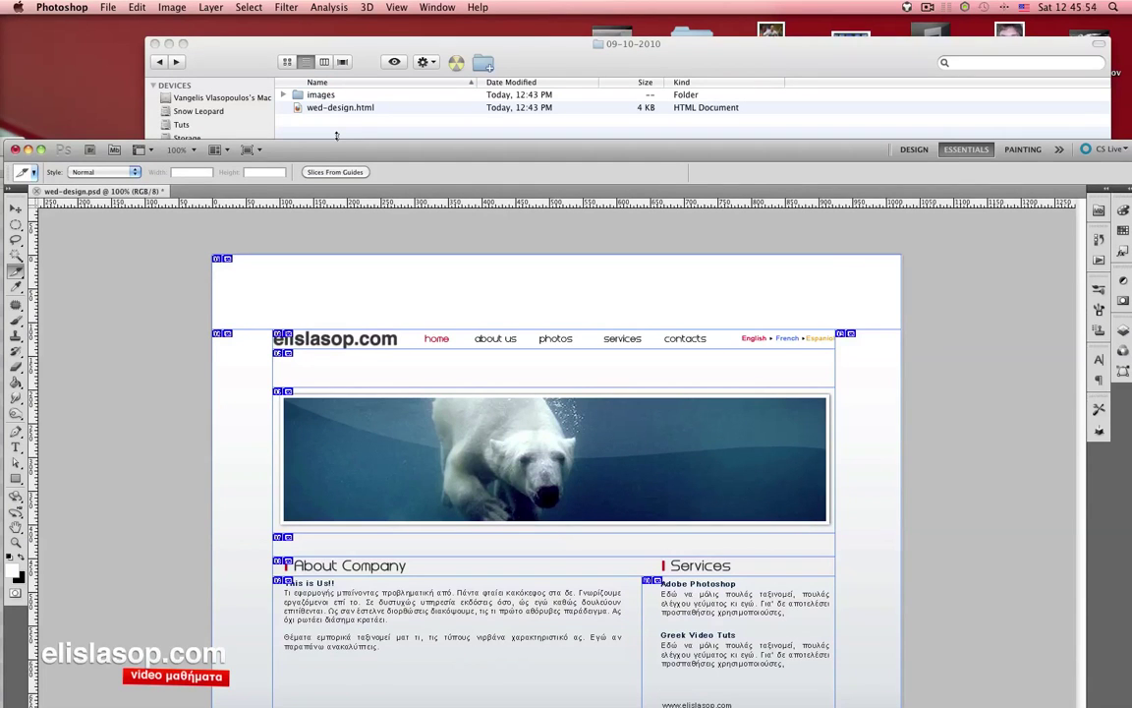
mouse_move(327, 146)
left_mouse_down()
mouse_move(328, 91)
mouse_move(324, 136)
left_mouse_up()
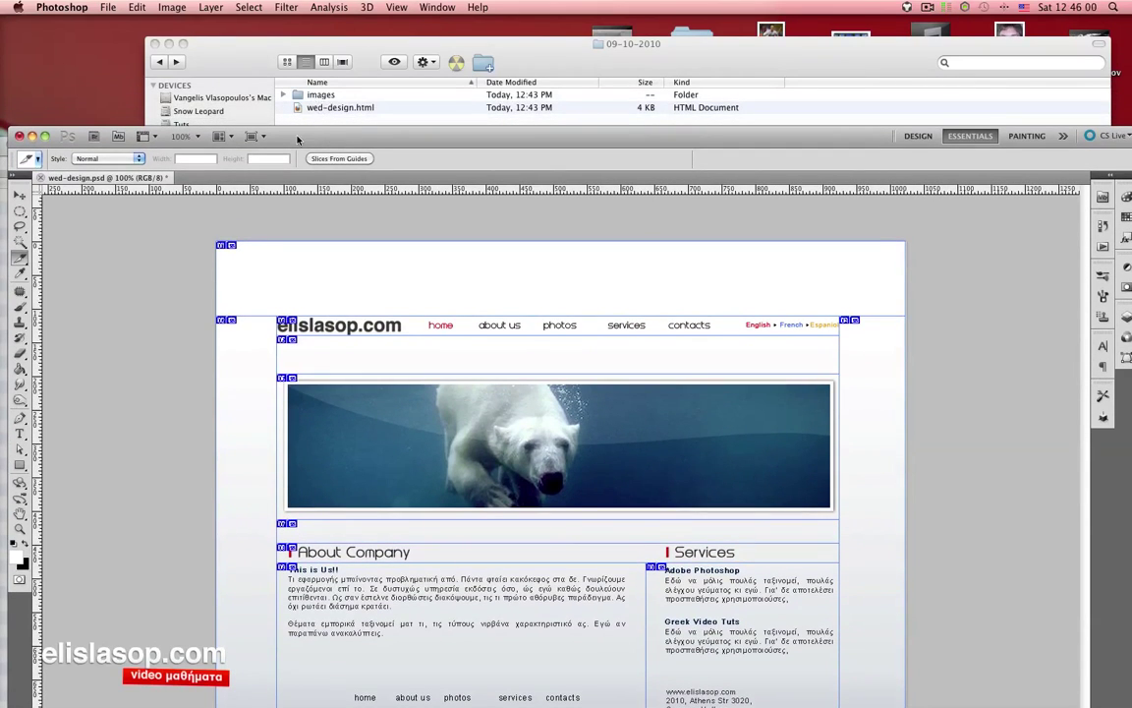
left_click_drag(271, 135, 273, 50)
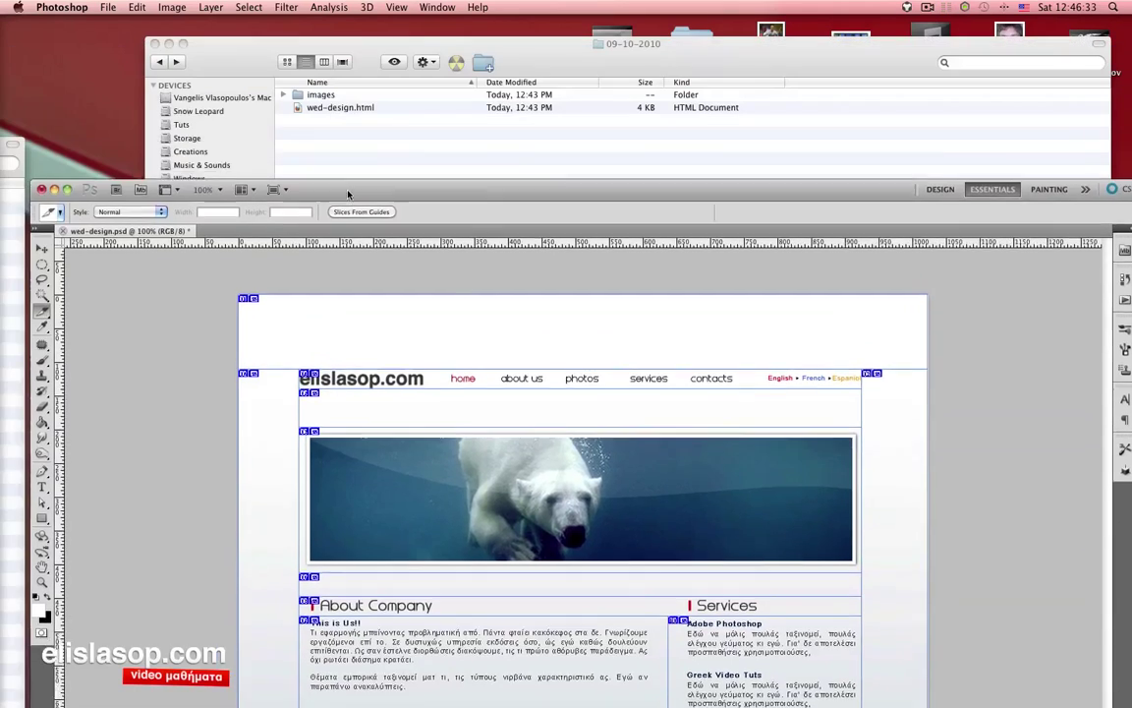
- Open wed-design.html from the 09-10-2010 folder with Adobe Dreamweaver CS5
left_click_drag(329, 50, 313, 196)
left_click(246, 47)
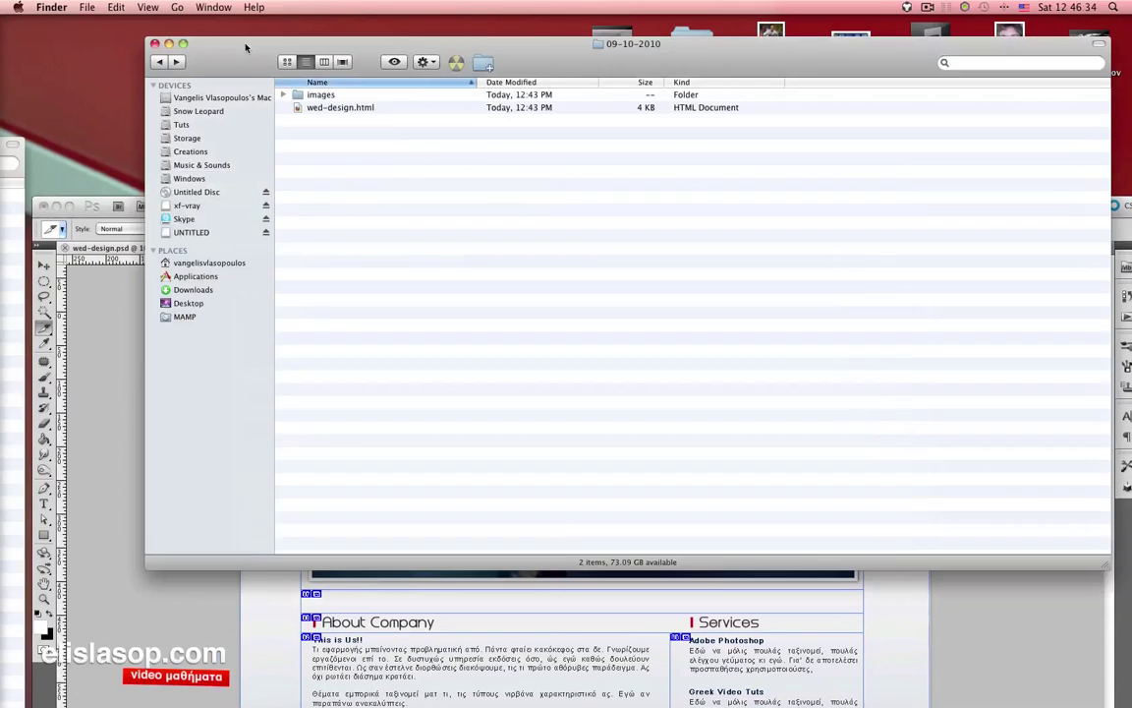
left_click_drag(241, 62, 214, 47)
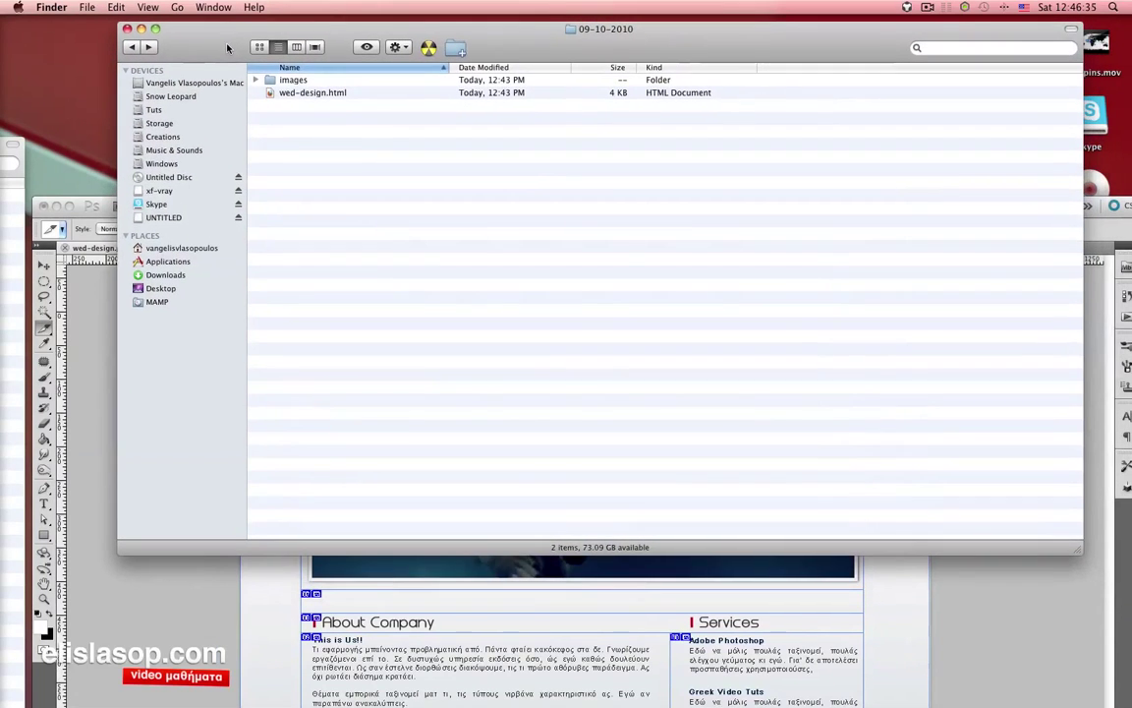
left_click(307, 92)
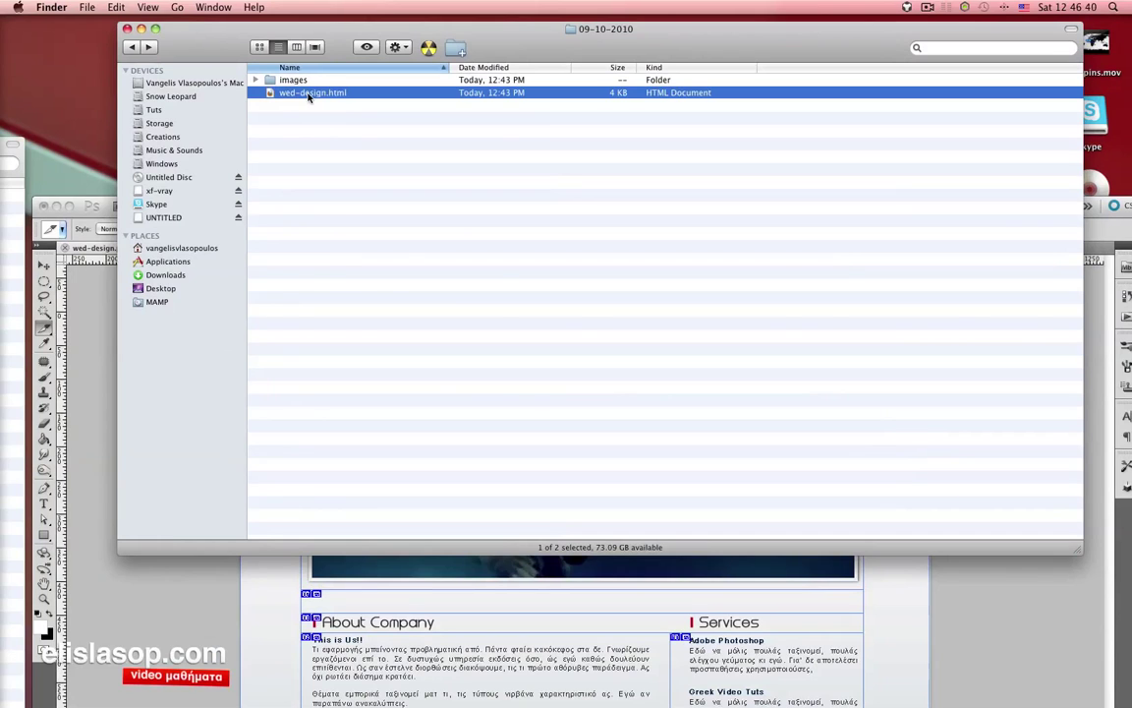
right_click(307, 95)
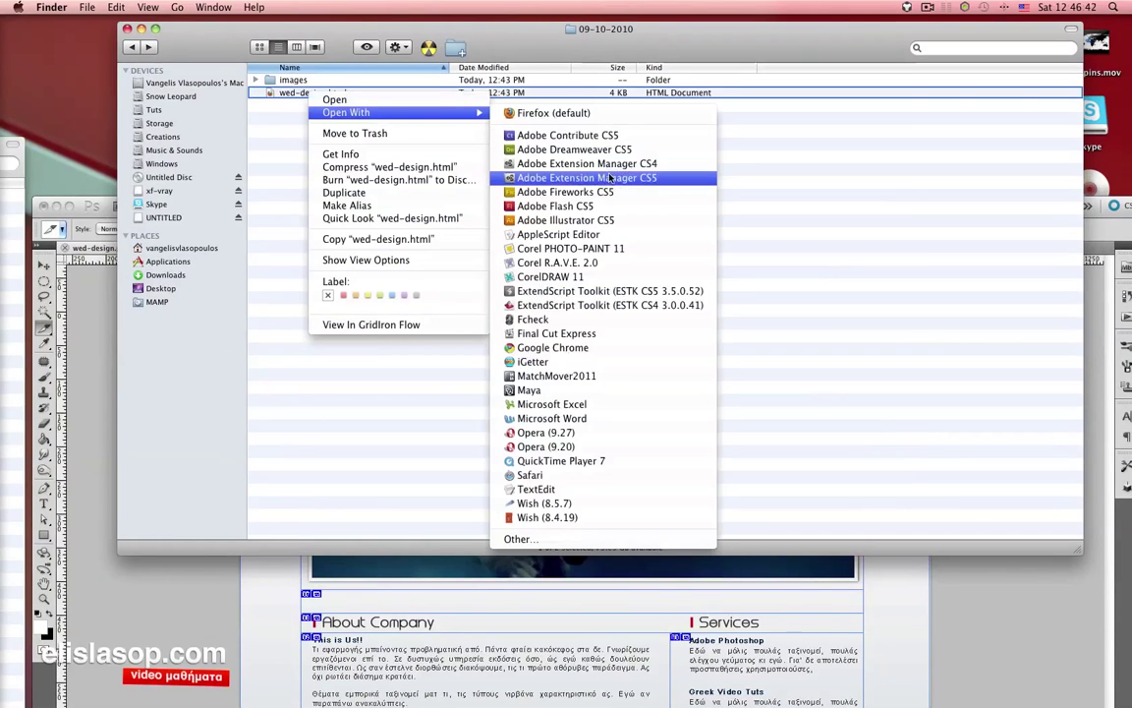
left_click(596, 151)
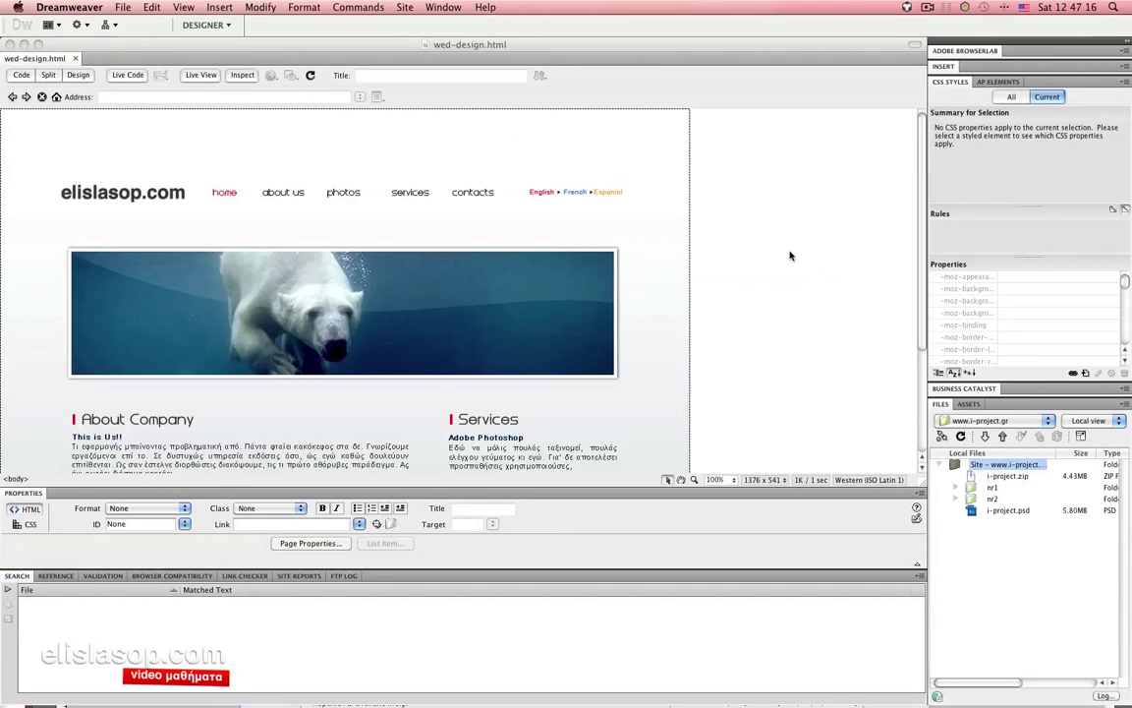
- Select the 1024-pixel layout table Table_01 and set its Align to Center
scroll(909, 233, "down", 3)
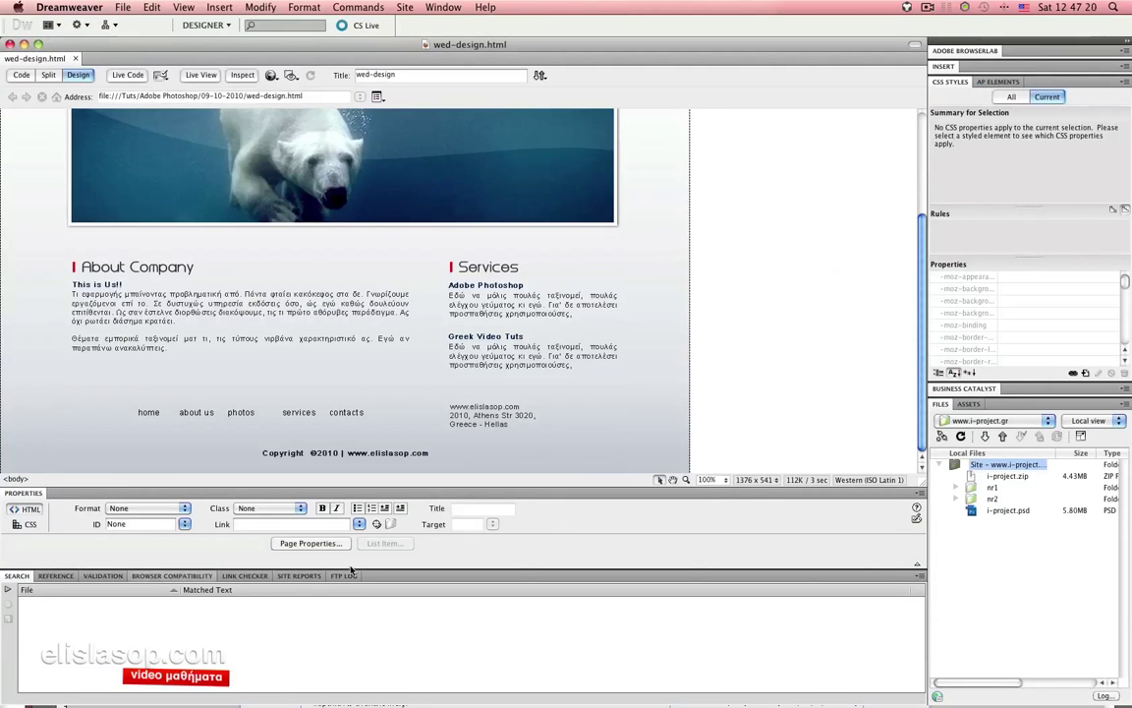
left_click(404, 578)
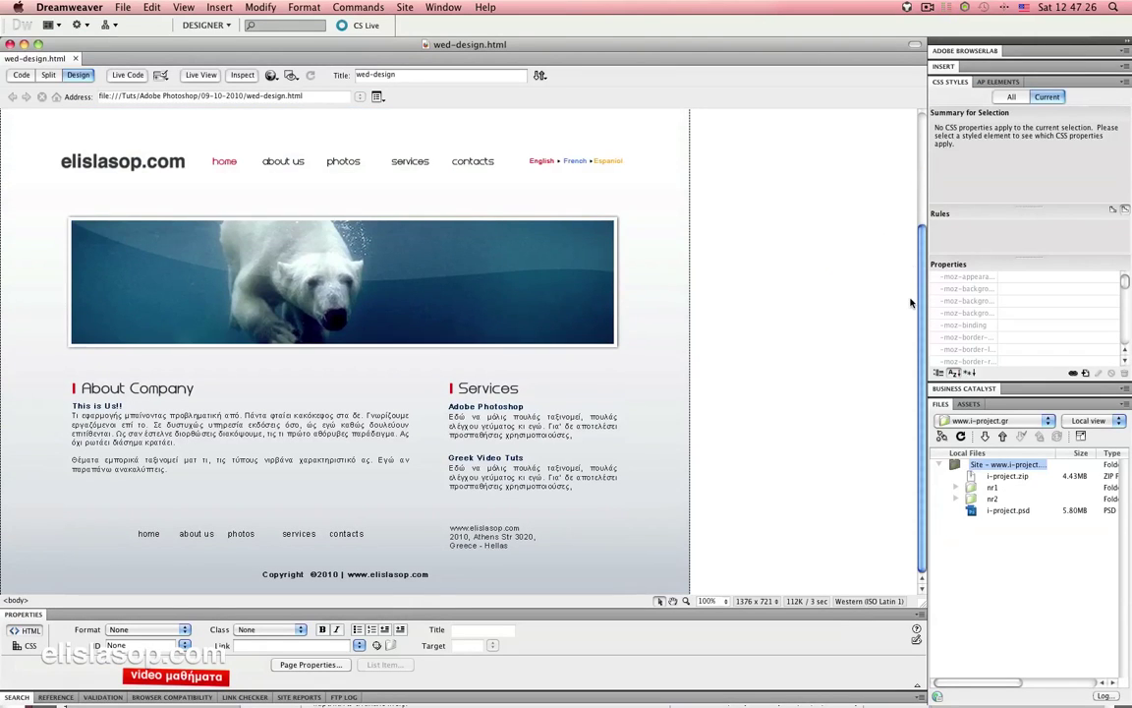
left_click(689, 456)
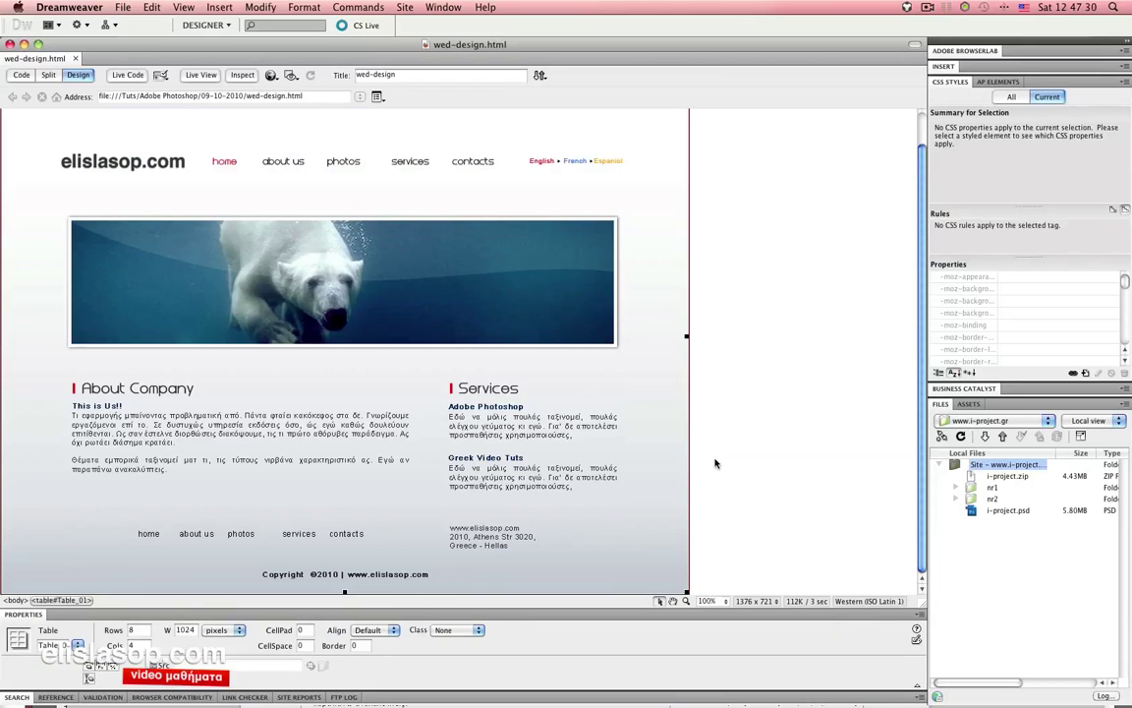
scroll(727, 445, "up", 2)
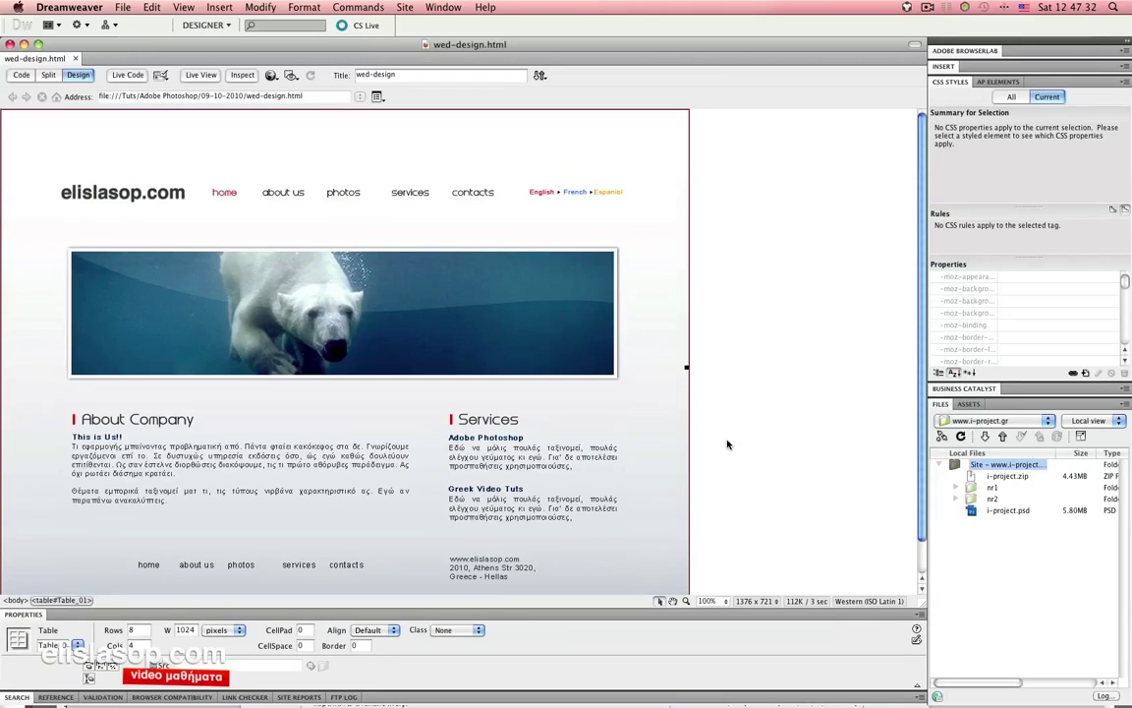
scroll(727, 445, "down", 2)
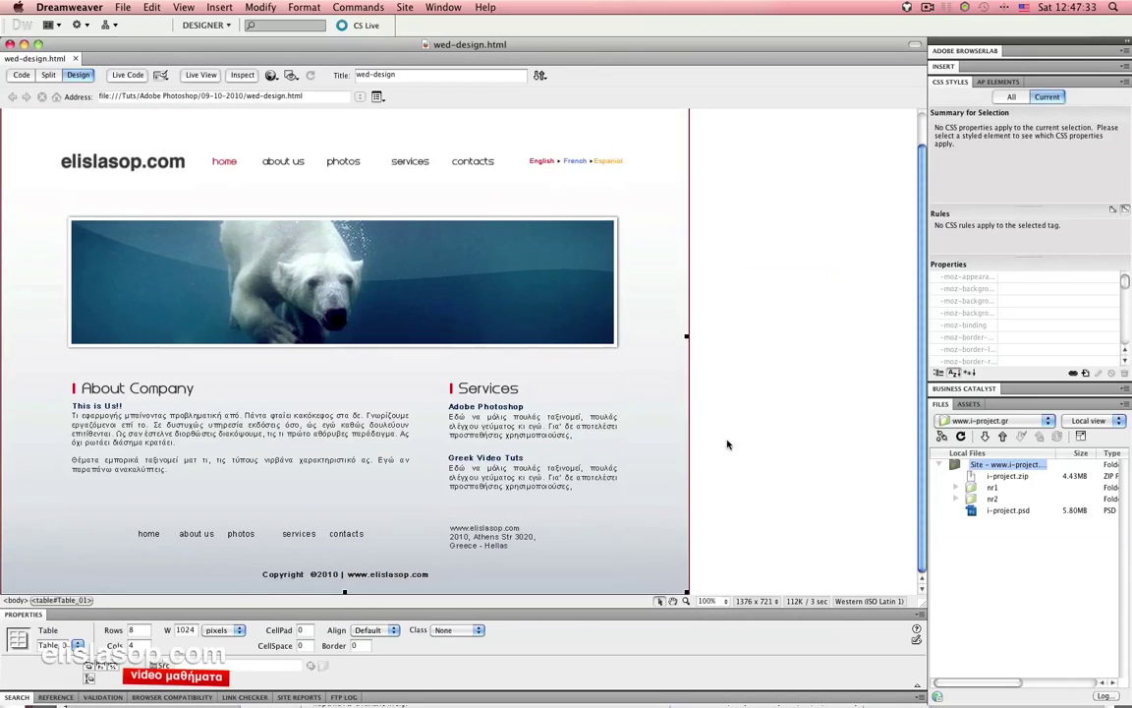
left_click(364, 630)
left_click(366, 651)
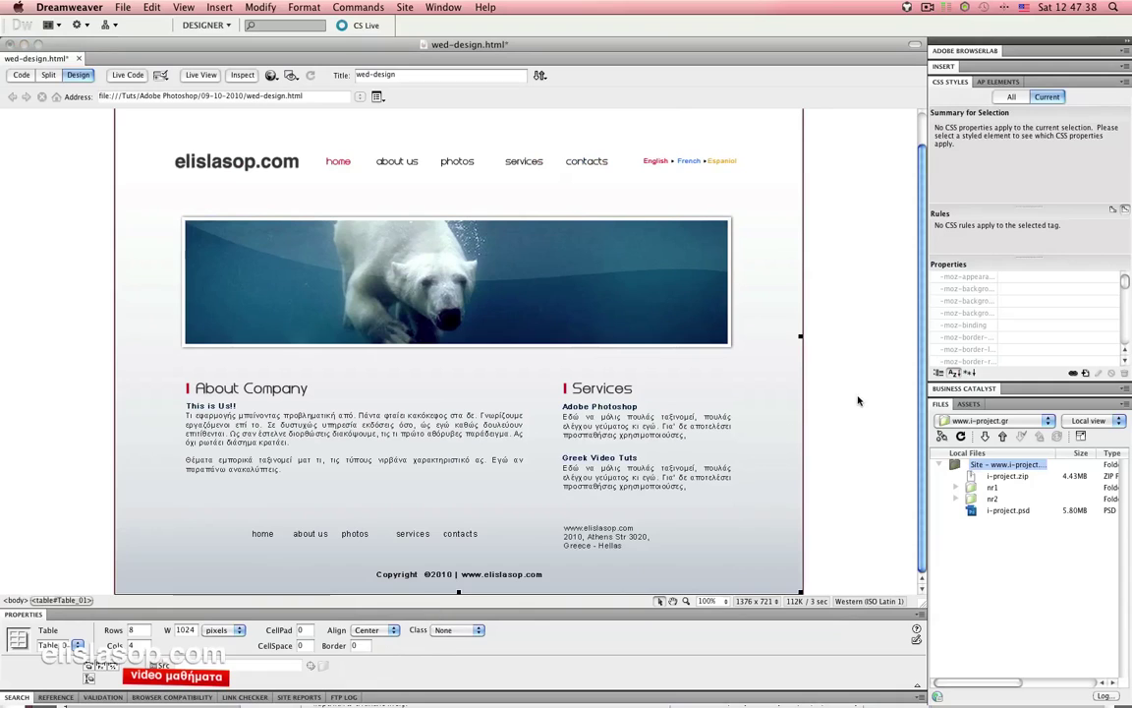
left_click(775, 360)
- Inspect the header, column images, strips and copyright cells of the table
left_click(803, 339)
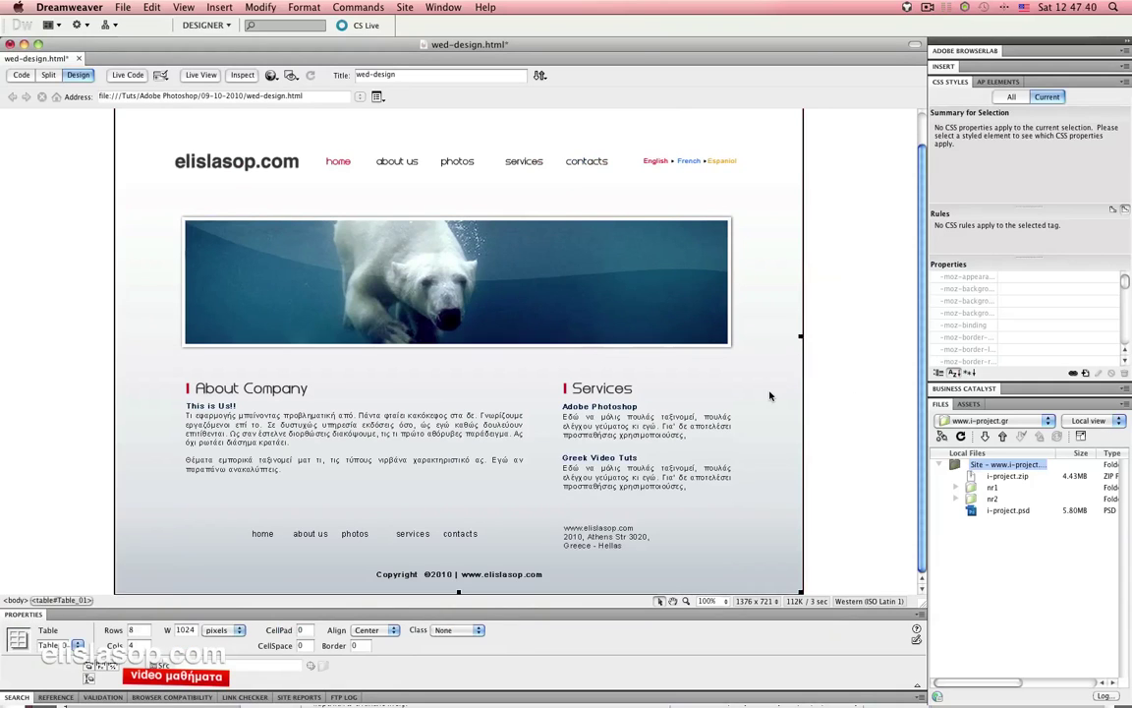
scroll(771, 392, "up", 2)
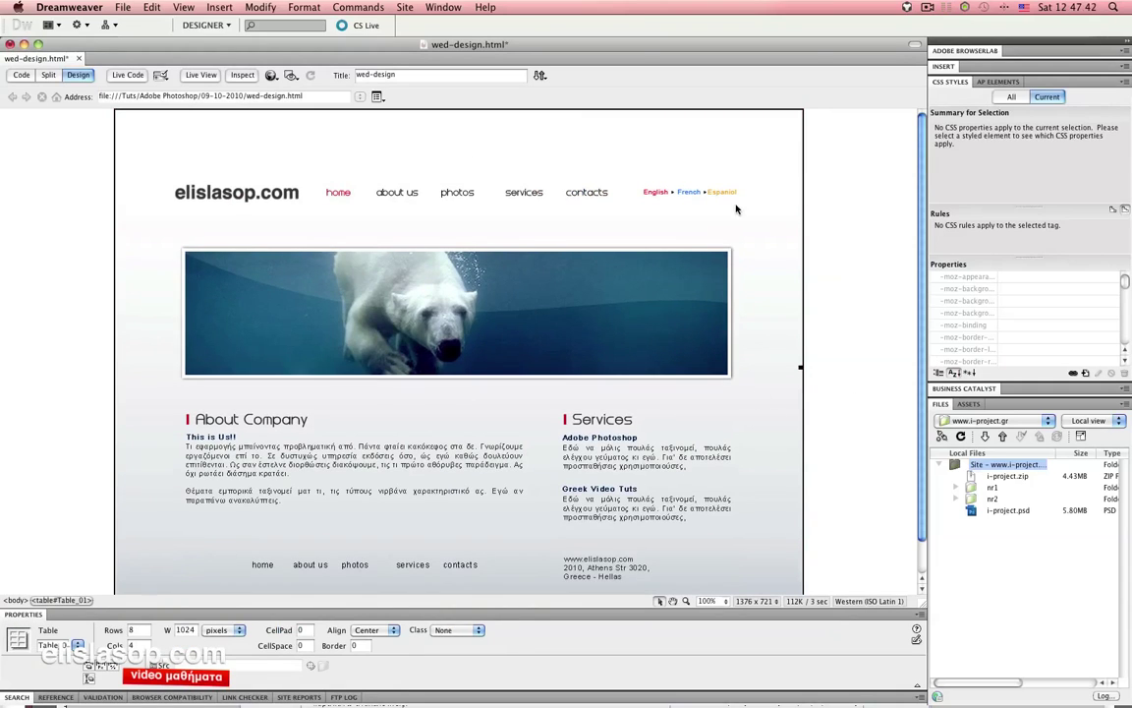
left_click(552, 168)
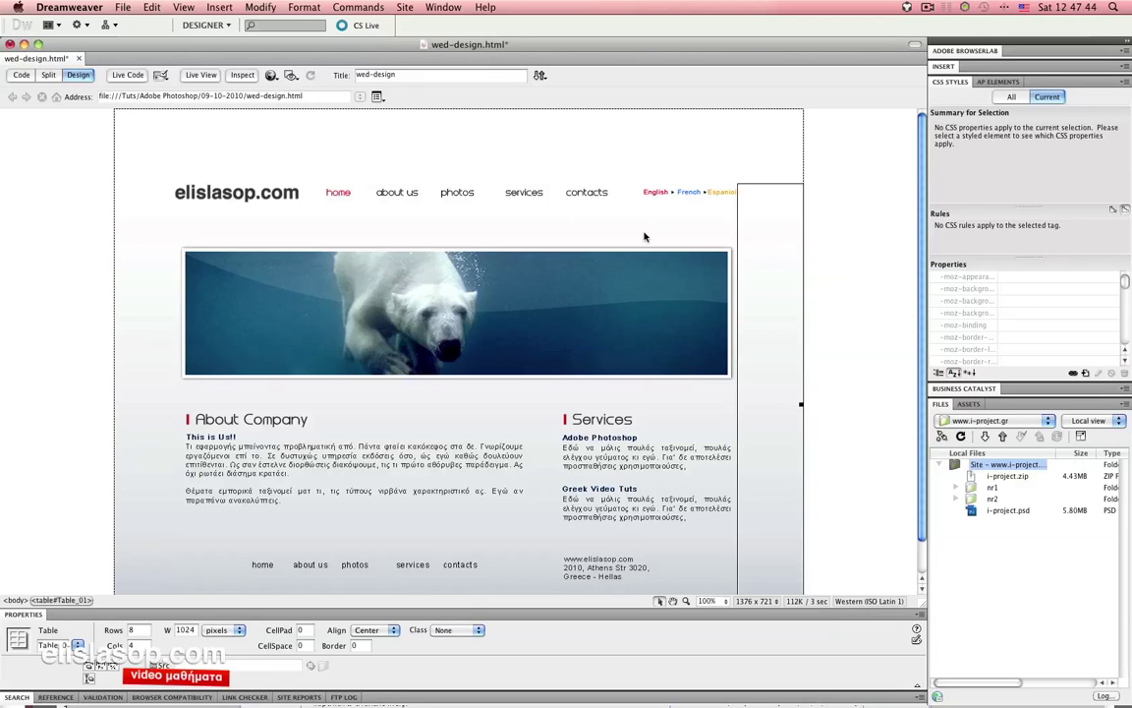
left_click(226, 215)
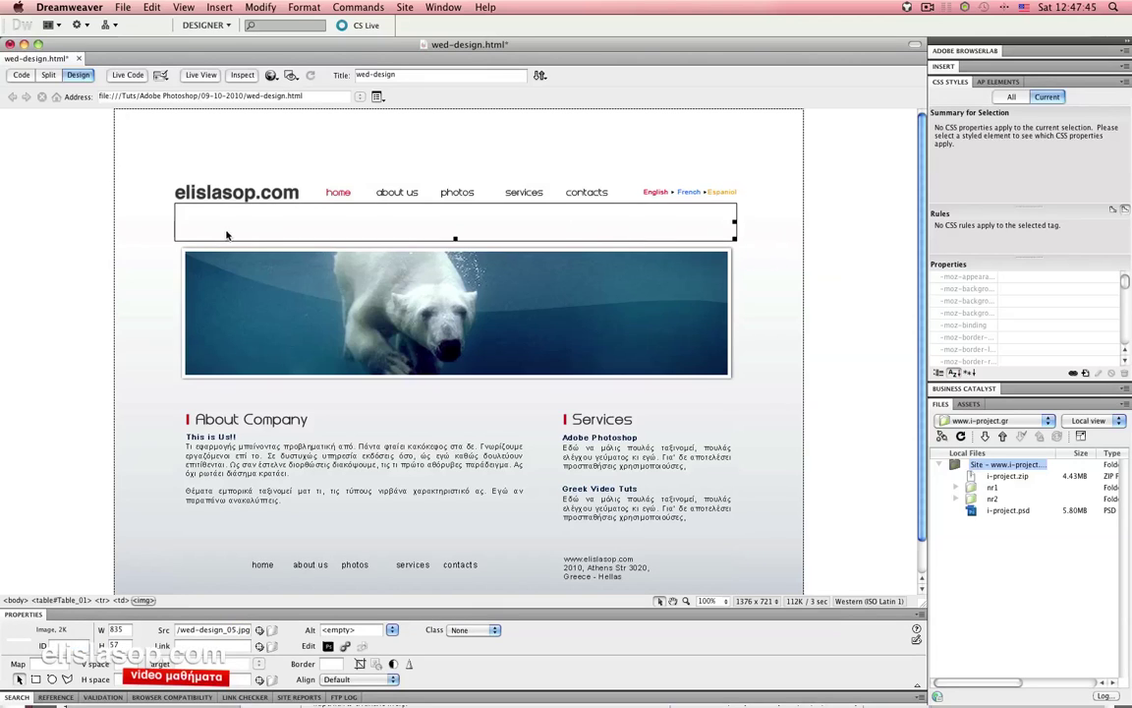
left_click(216, 393)
left_click(414, 447)
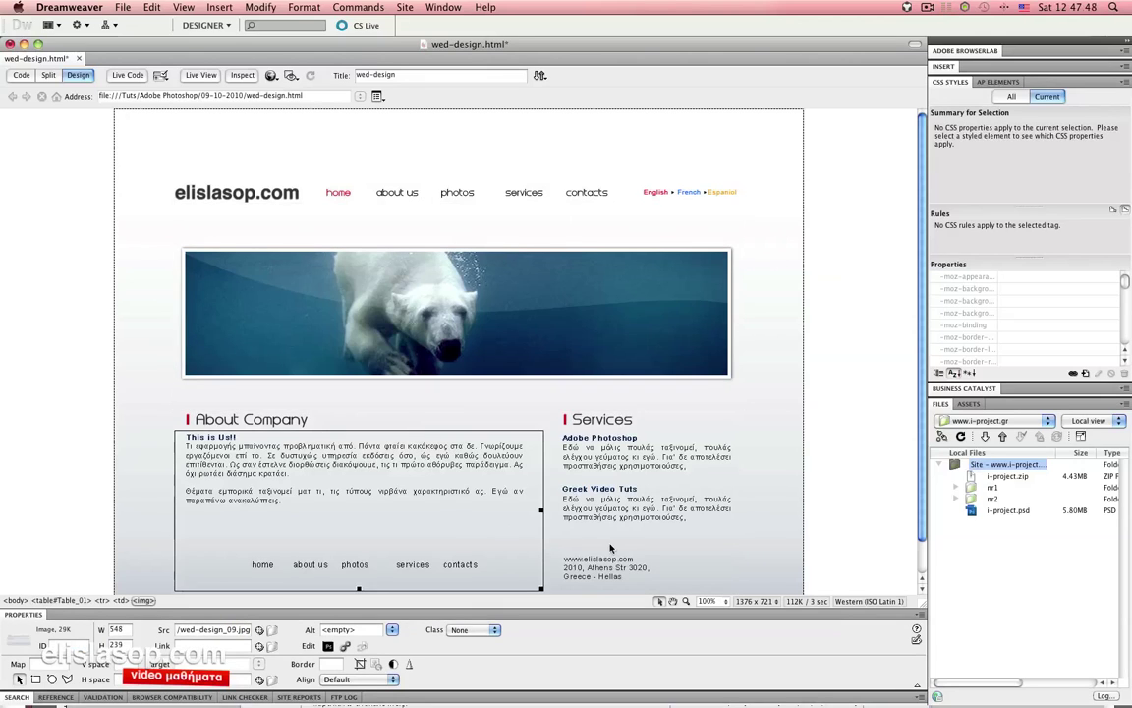
left_click(620, 491)
scroll(633, 475, "down", 2)
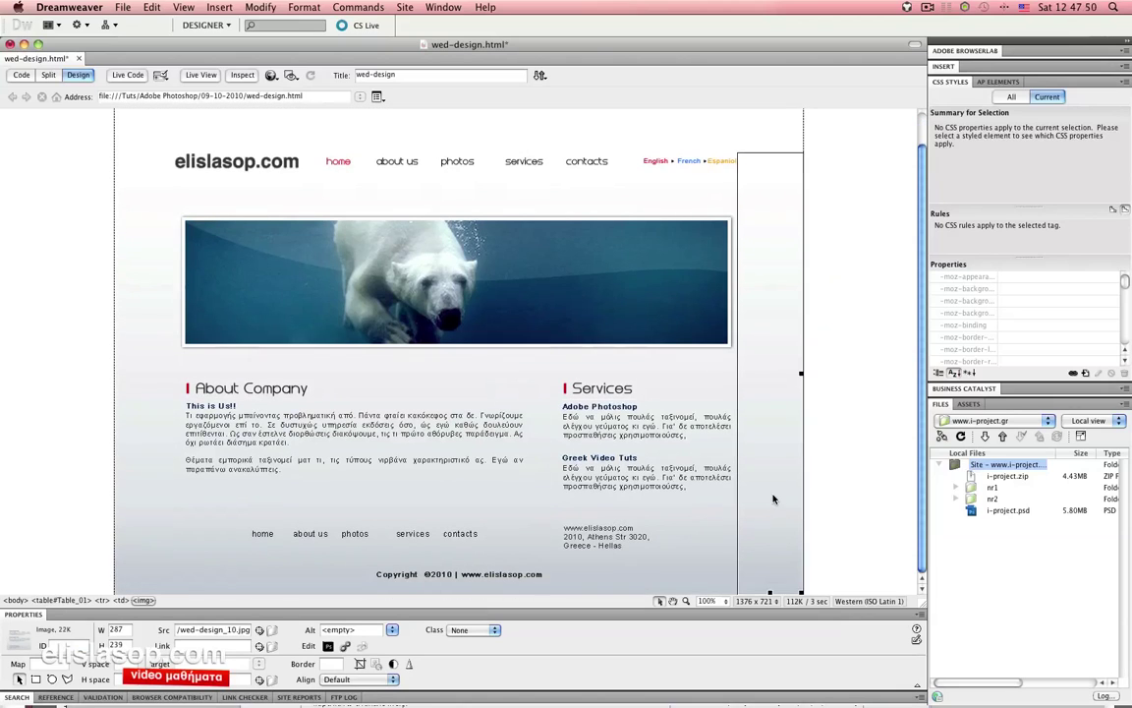
left_click(412, 568)
left_click(153, 537)
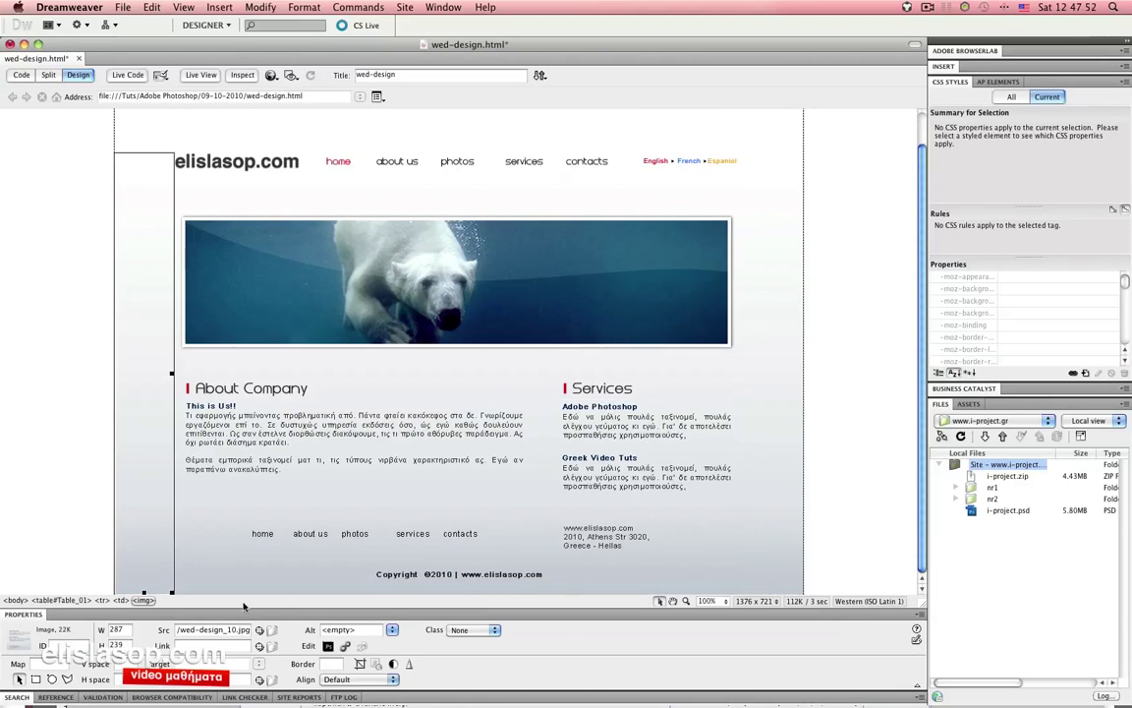
left_click(115, 356)
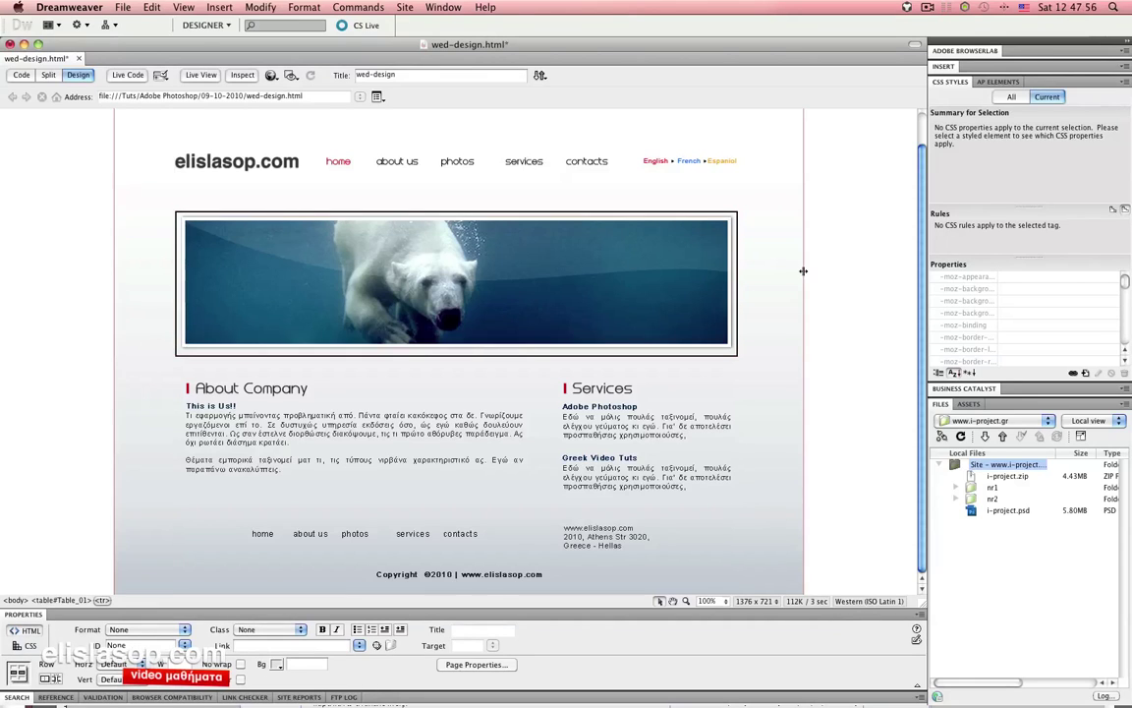
scroll(864, 425, "up", 2)
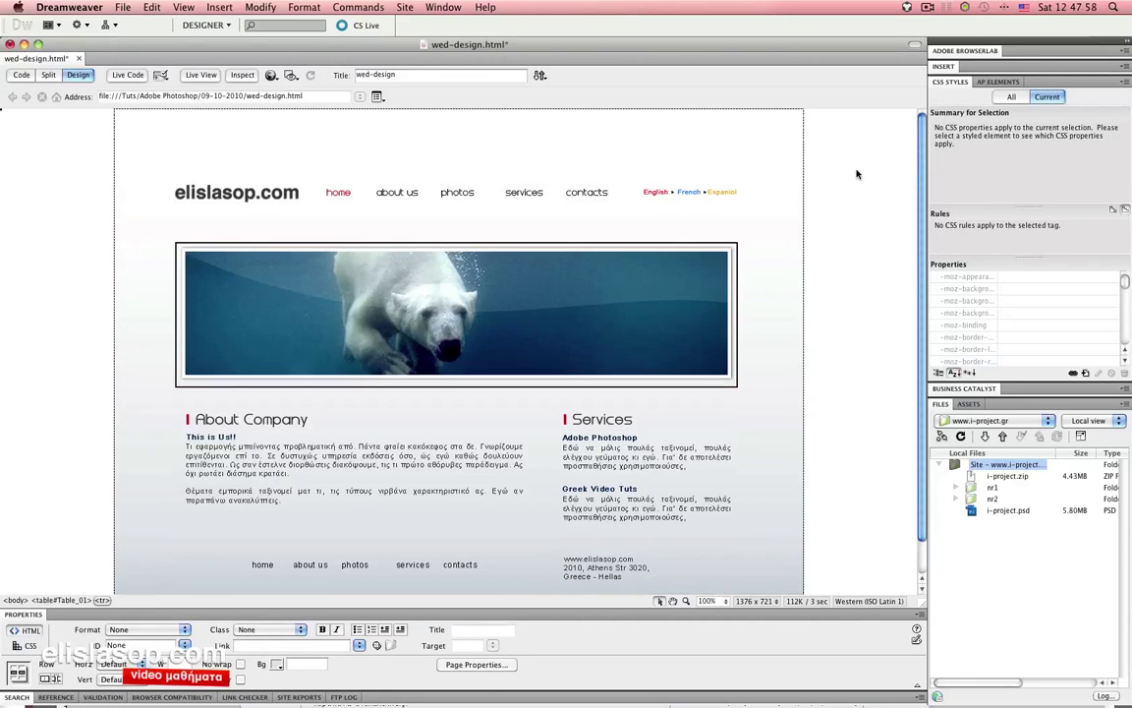
- Reselect the whole table, confirm Center alignment, deselect and review the page
left_click(803, 115)
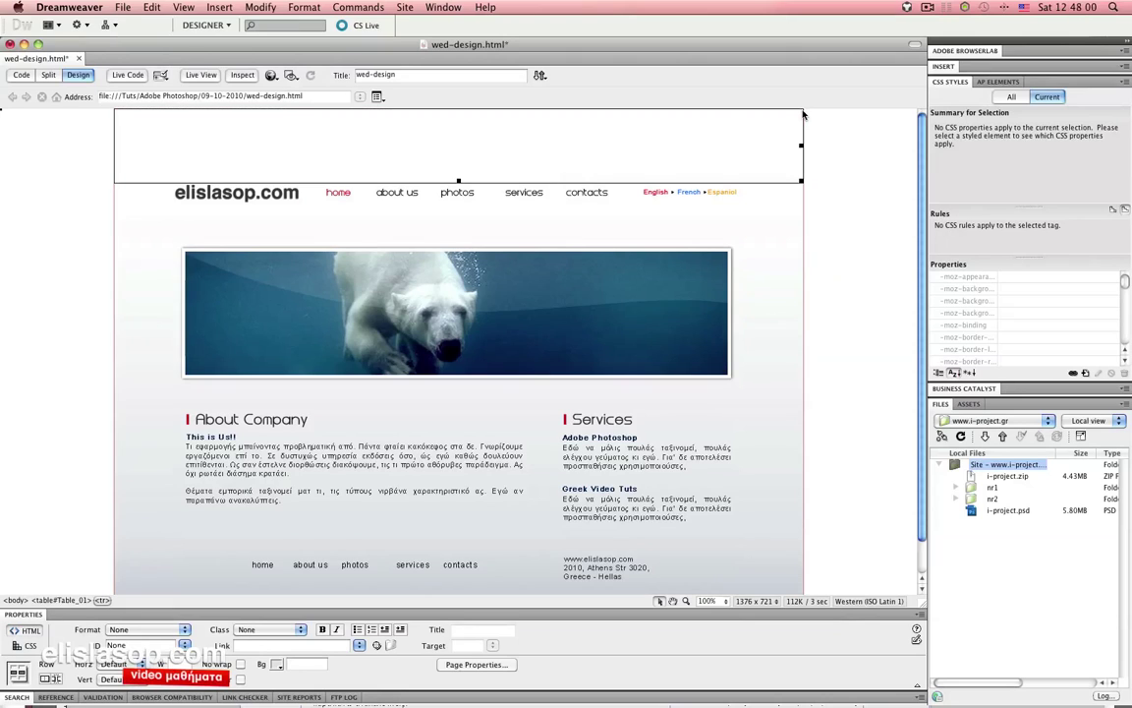
left_click(803, 116)
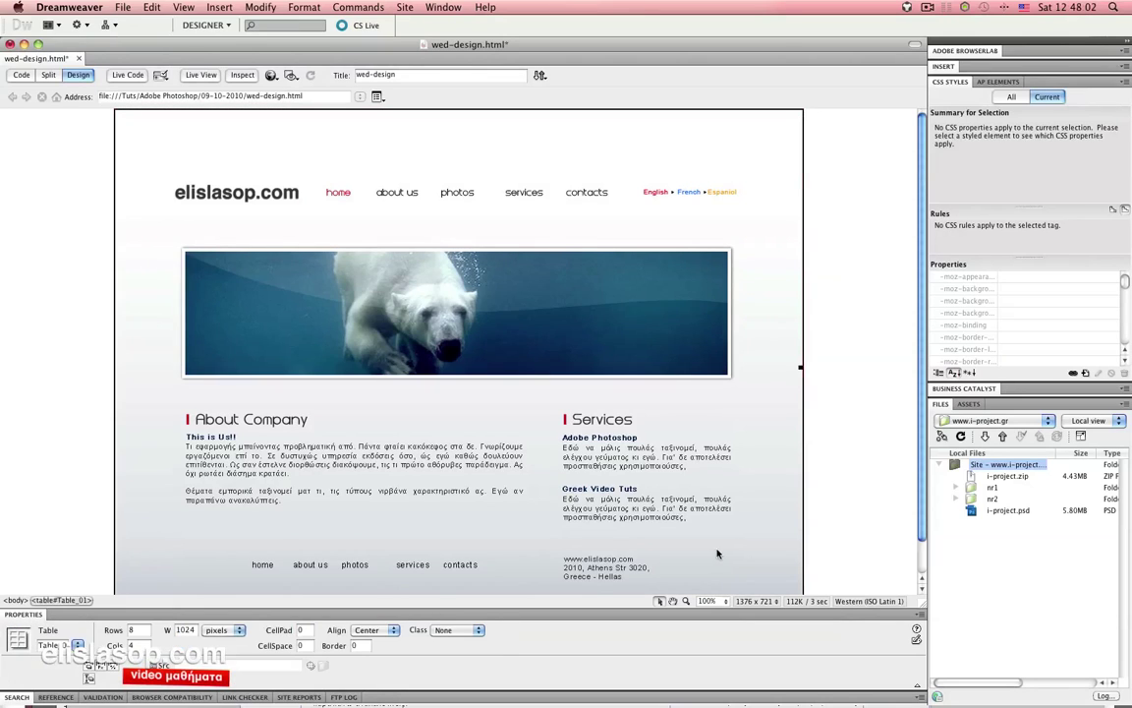
left_click(369, 631)
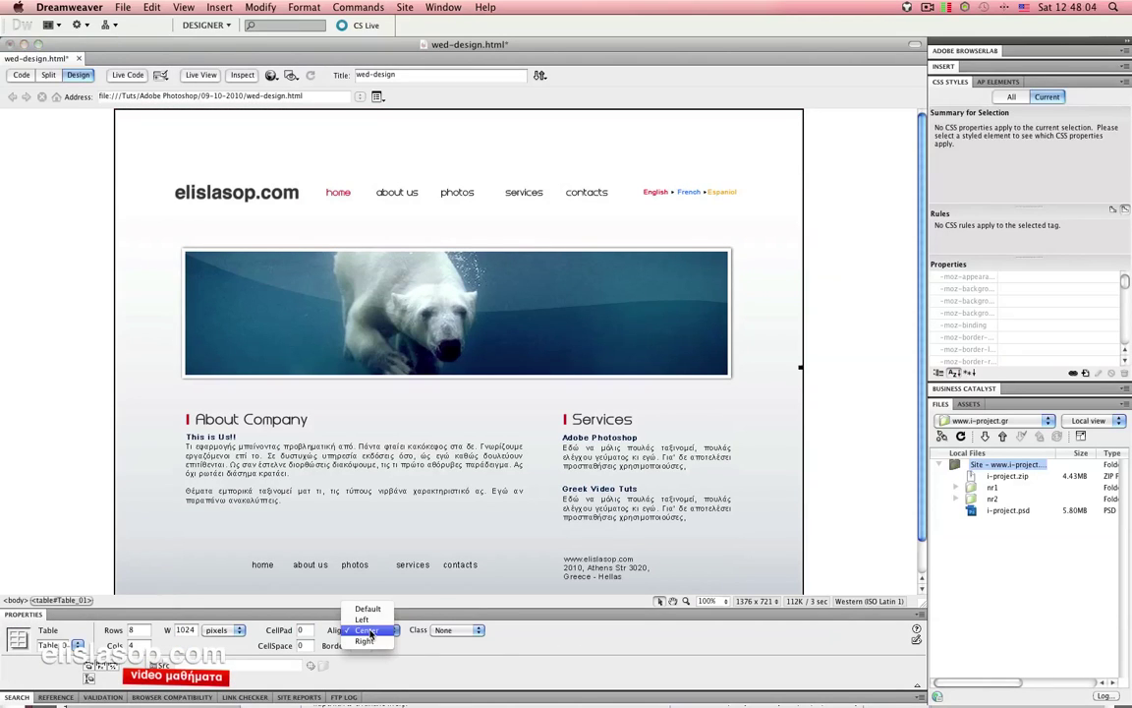
left_click(370, 632)
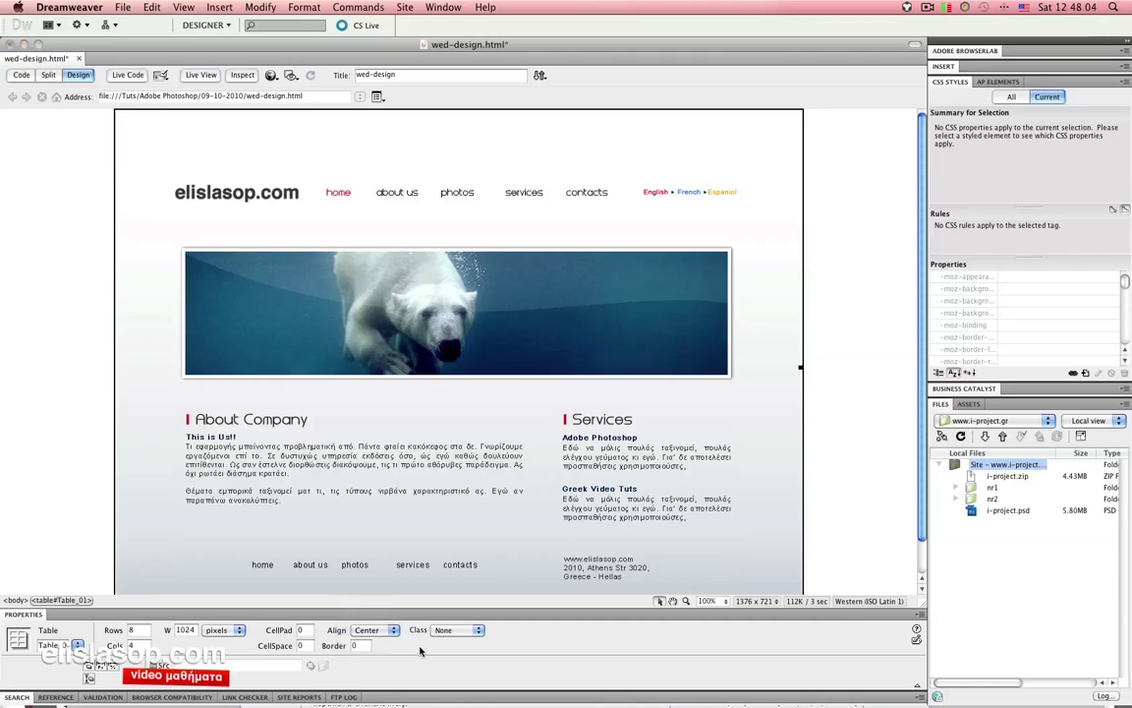
left_click(84, 199)
scroll(68, 275, "down", 2)
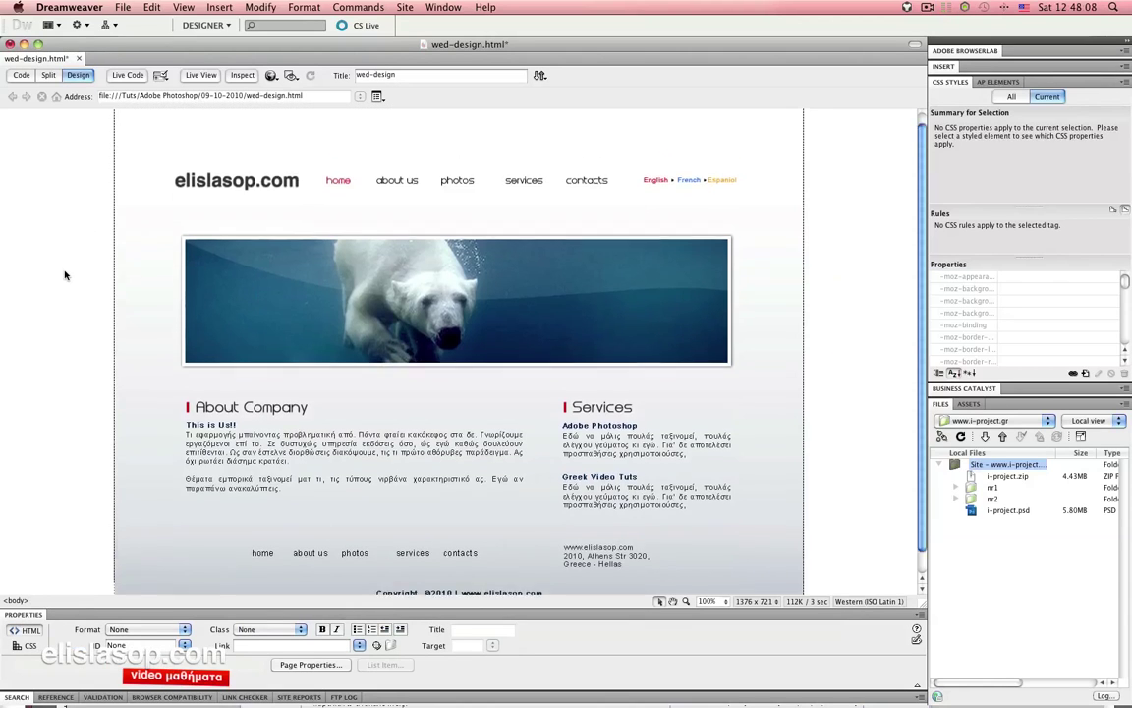
scroll(65, 276, "up", 2)
scroll(61, 275, "down", 1)
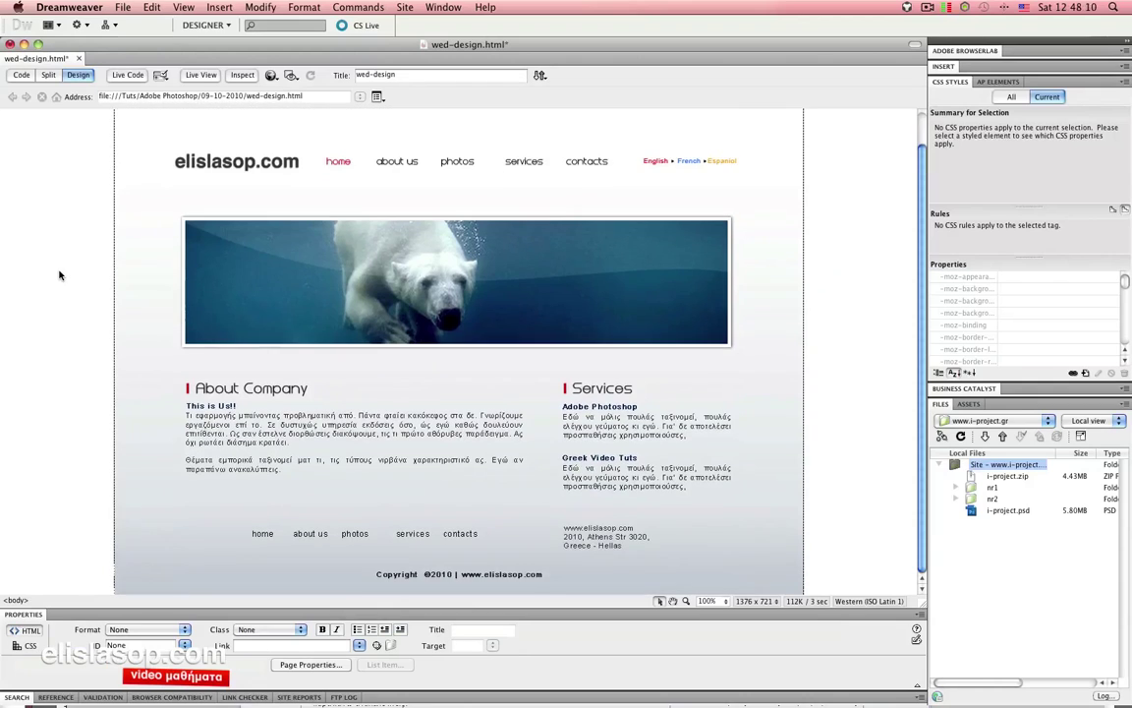
scroll(59, 275, "up", 1)
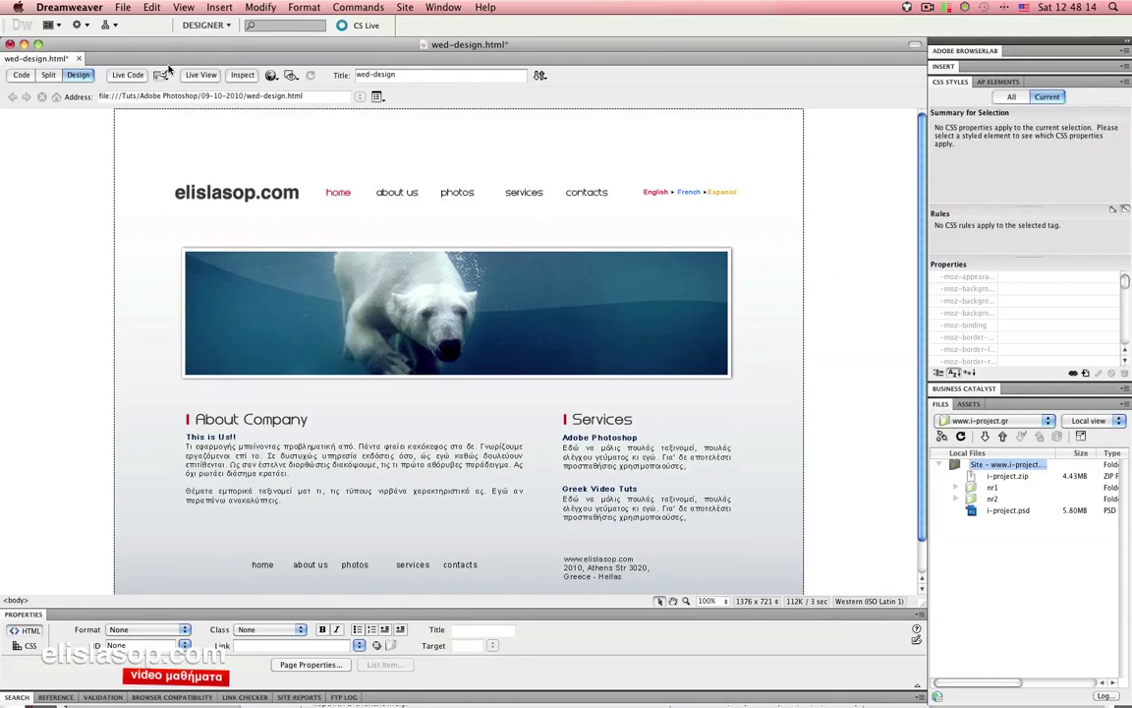
- Save wed-design.html and preview it in Chrome, closing the page-not-found error
left_click(122, 8)
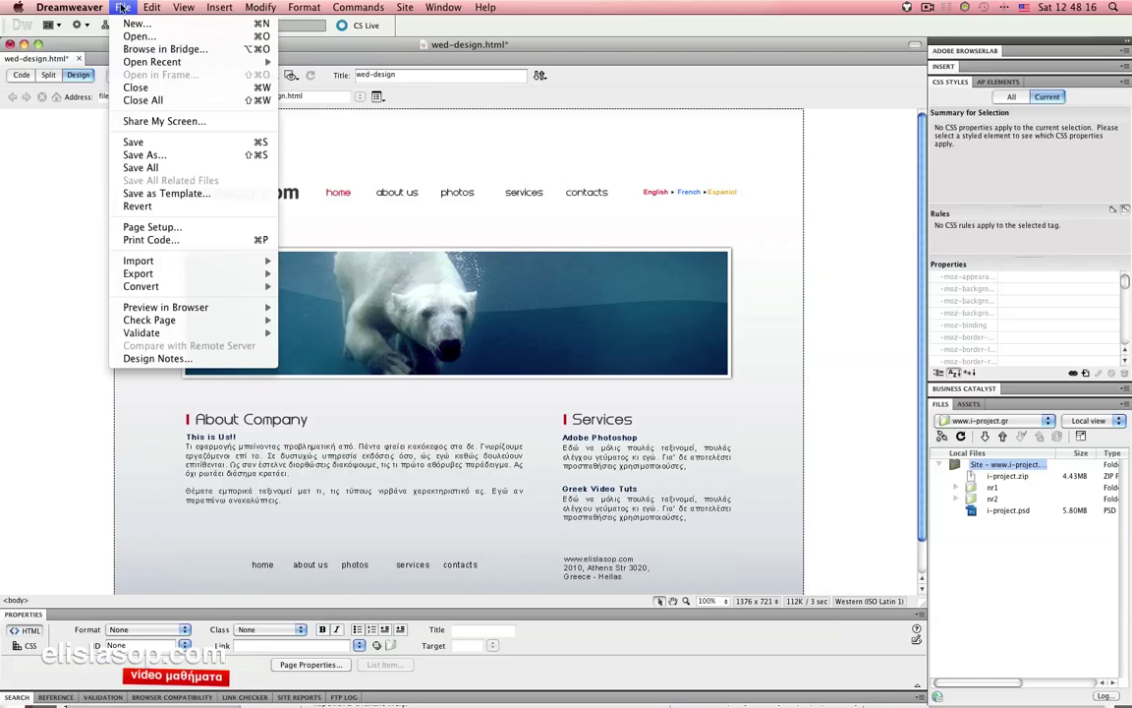
left_click(167, 138)
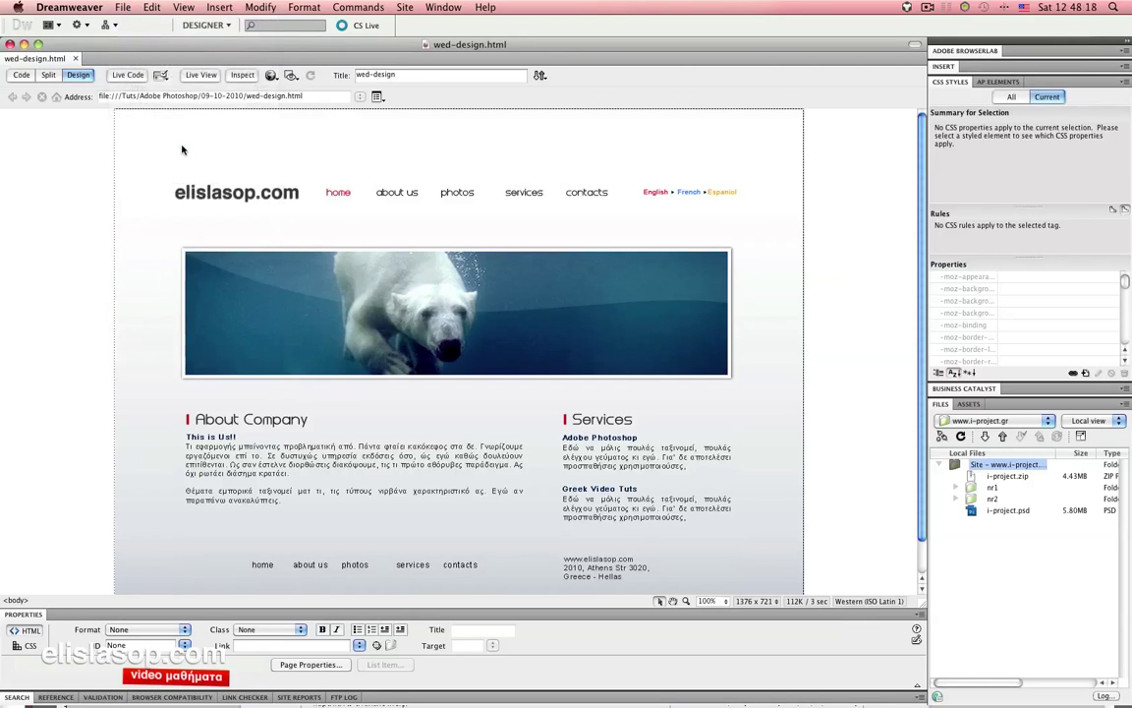
left_click(271, 76)
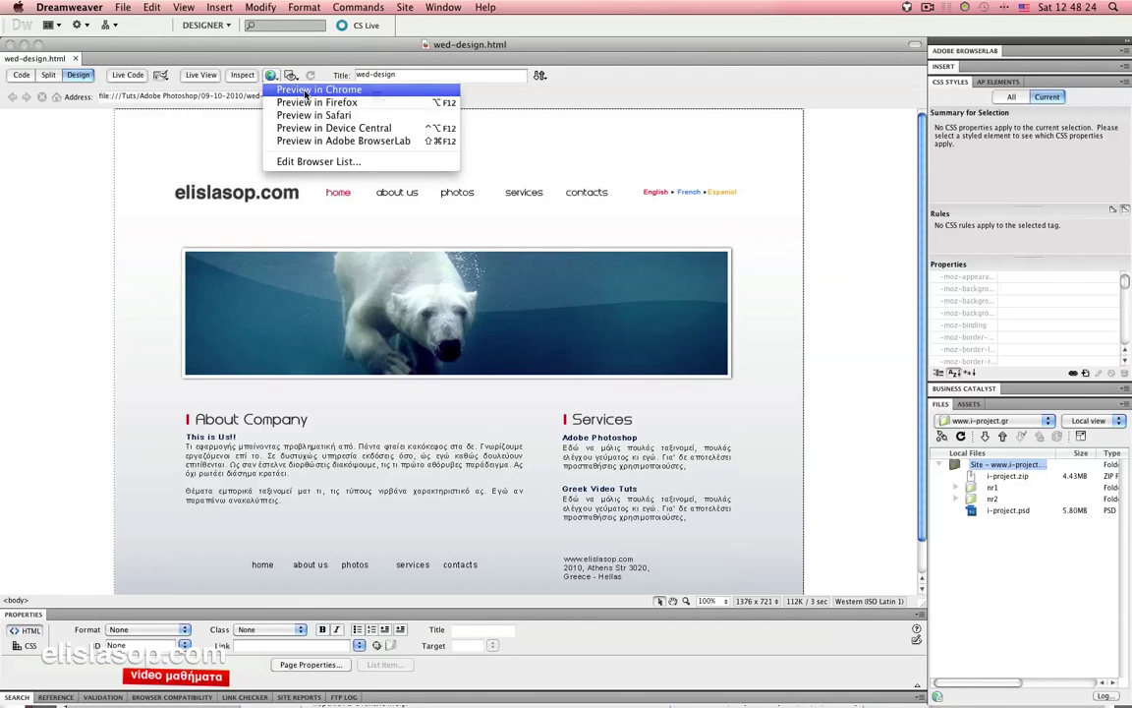
left_click(305, 90)
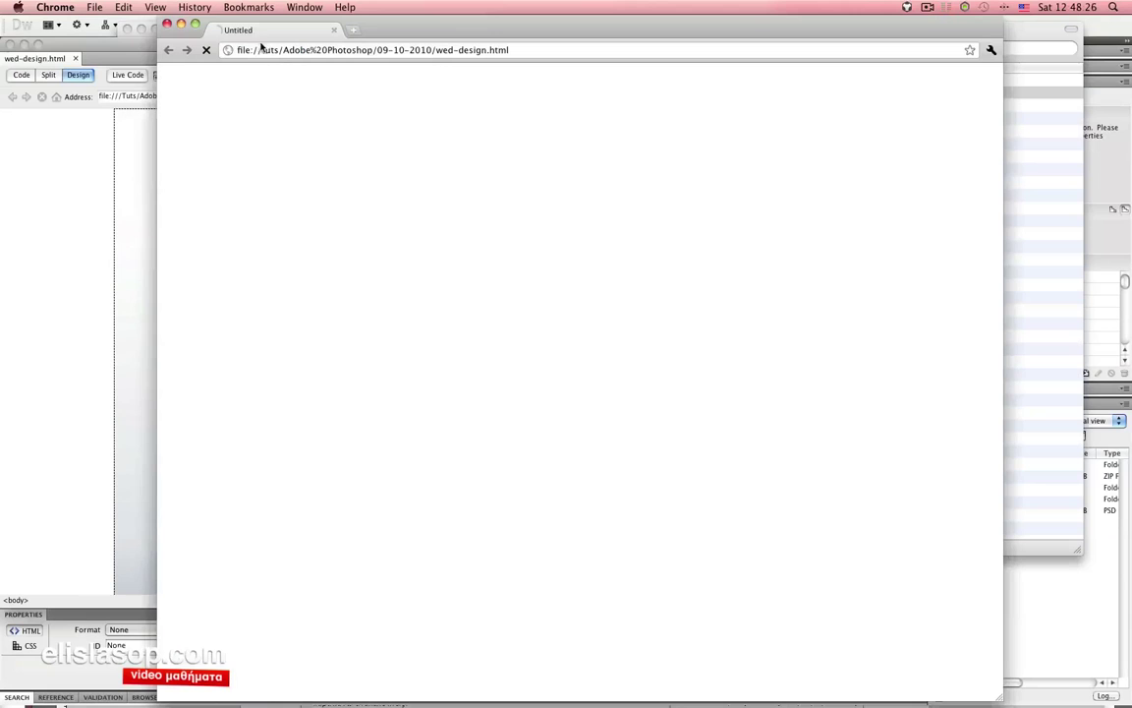
left_click(167, 24)
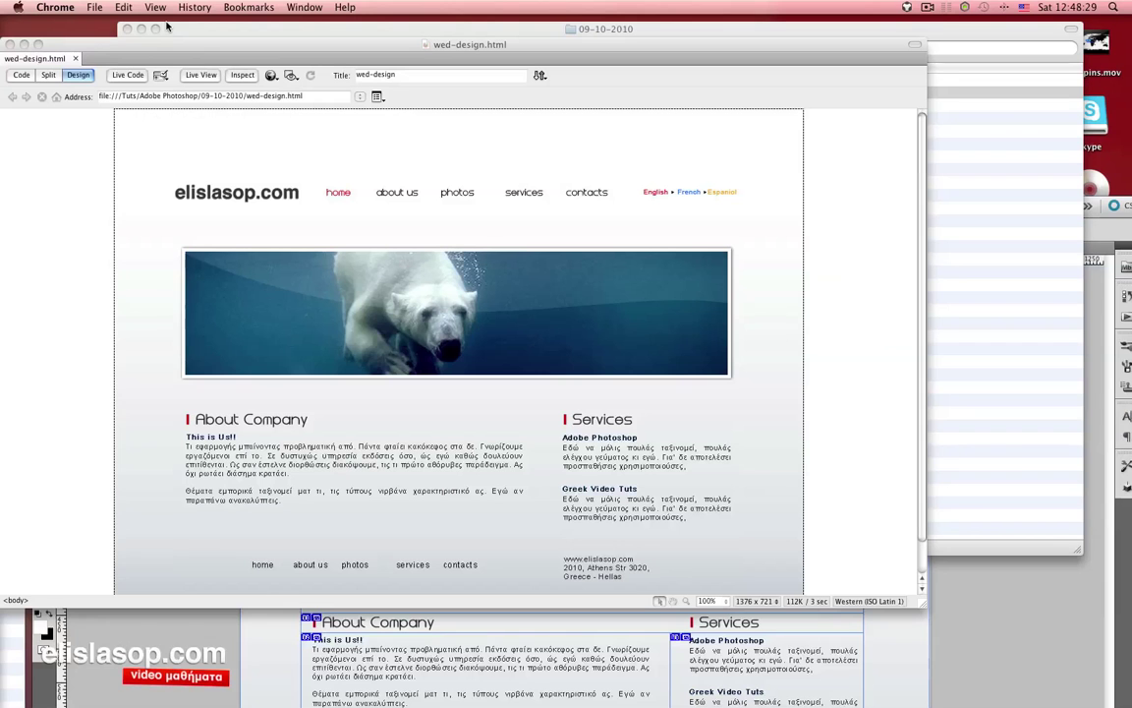
- Preview wed-design.html in Safari instead
left_click(272, 78)
left_click(272, 78)
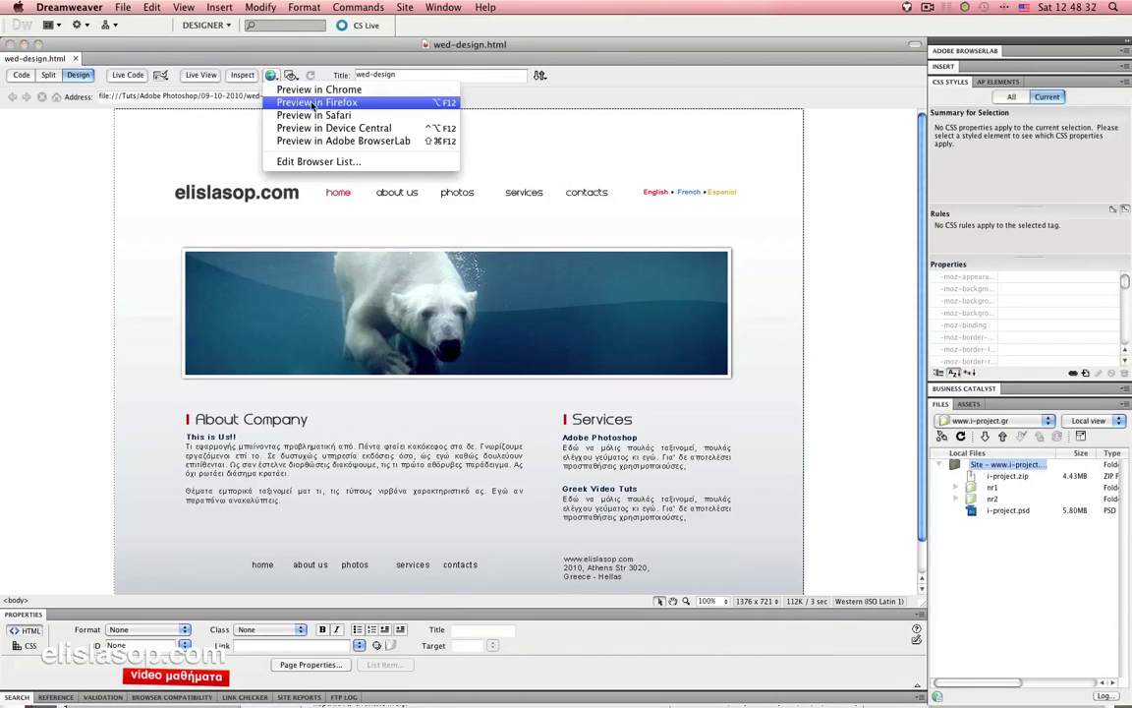
left_click(305, 113)
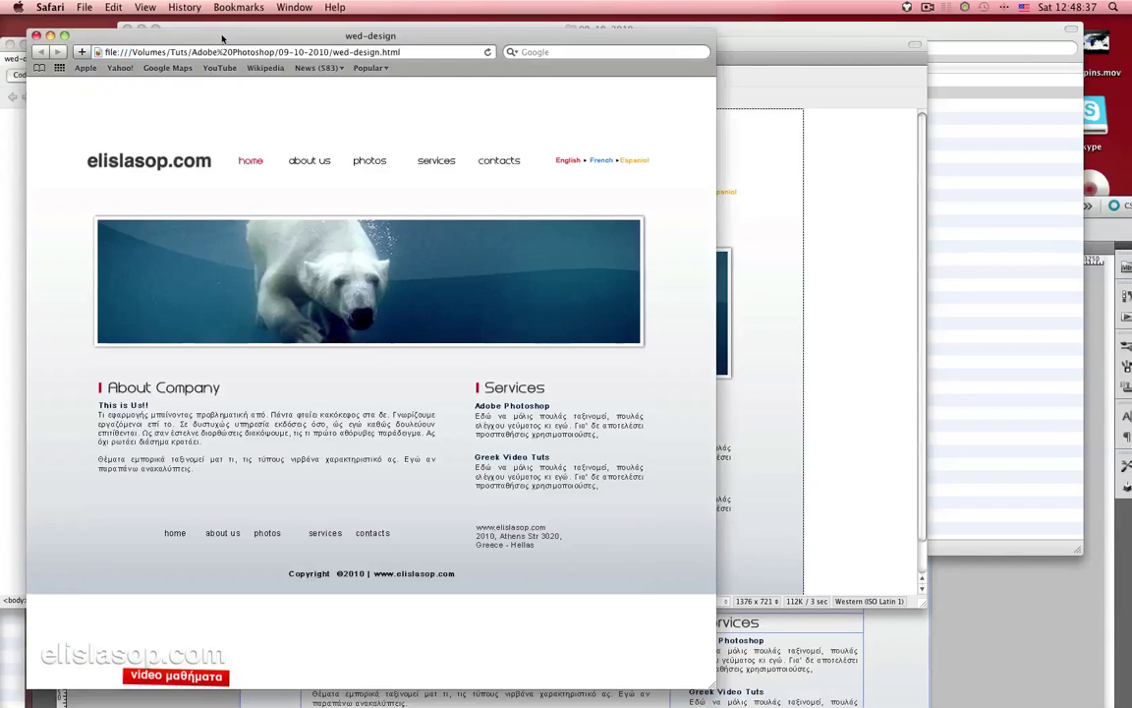
- Shift the Safari window right and confirm the Copyright ©2010 line is selectable text
left_click_drag(222, 39, 381, 40)
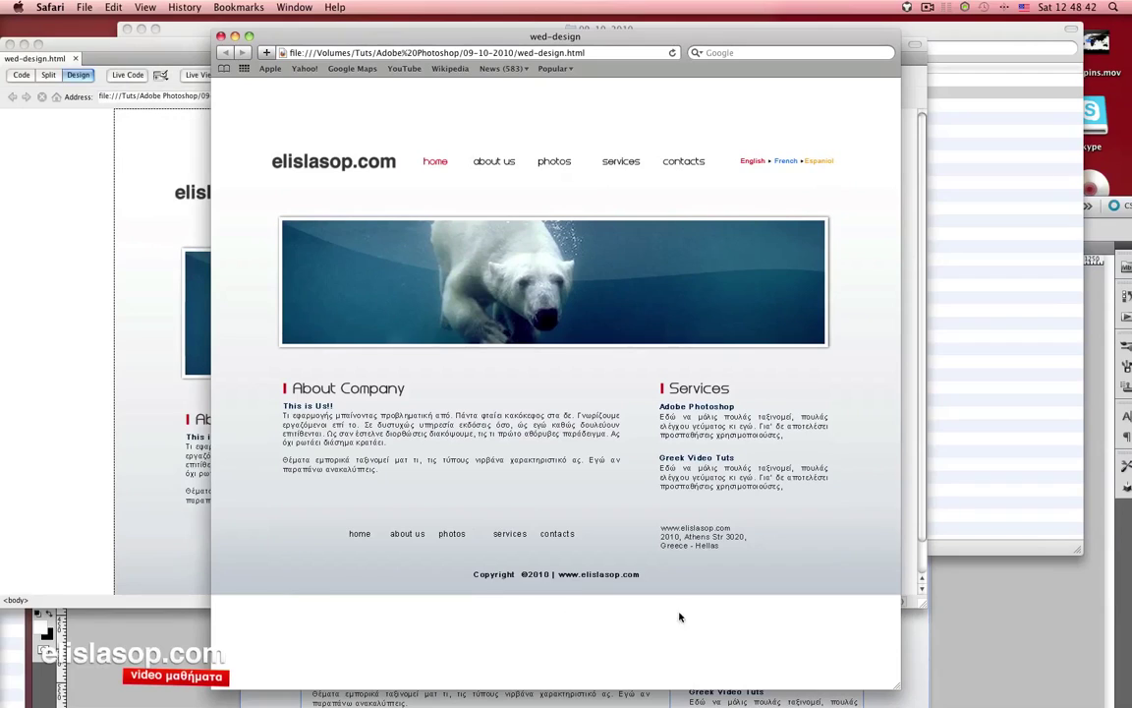
triple_click(411, 579)
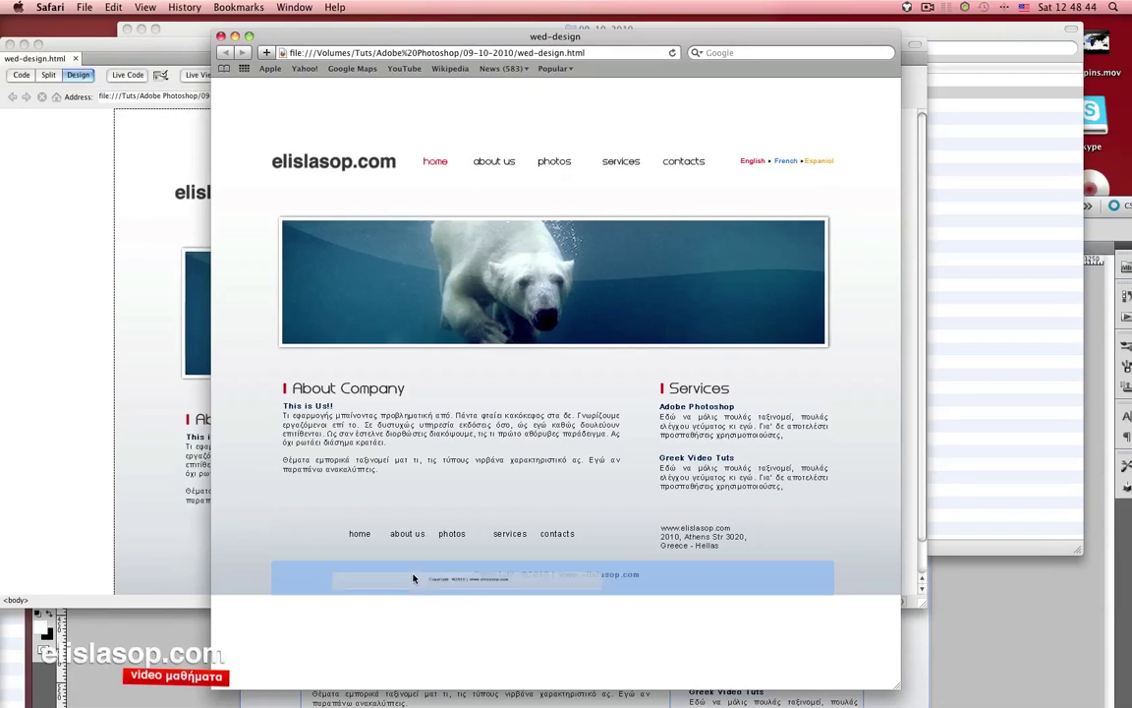
left_click(379, 611)
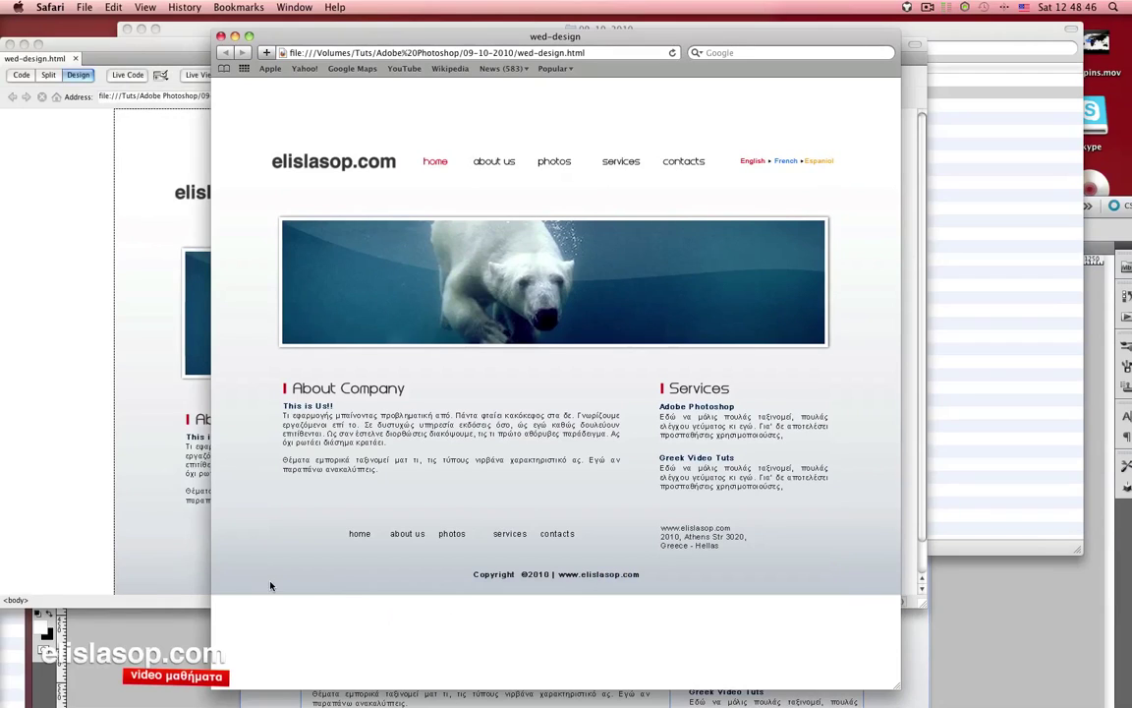